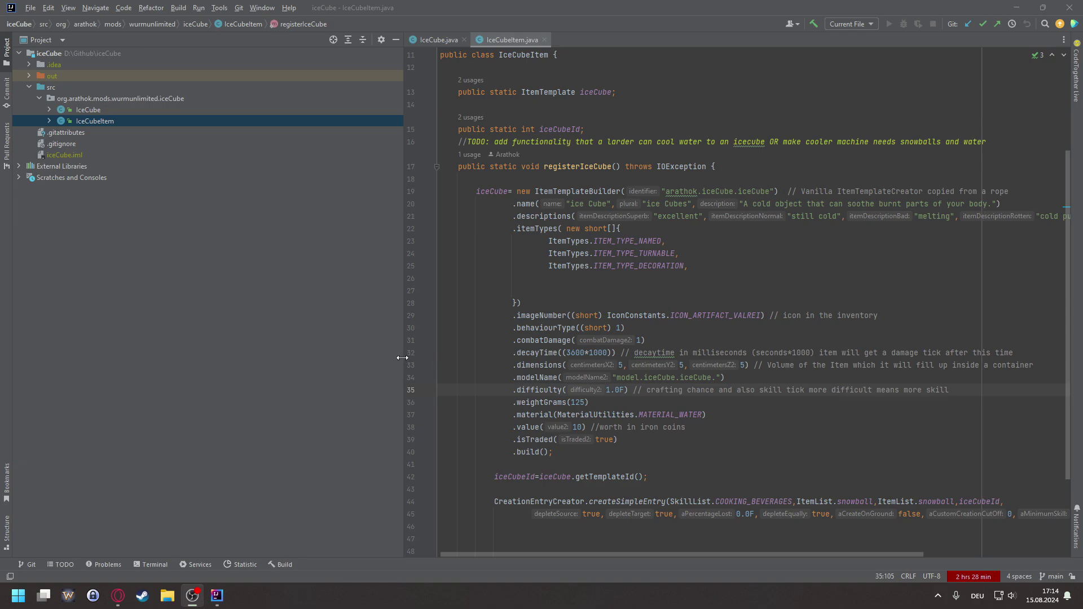
Narrow the project tree, and in File Explorer open the iceCube folder inside the dedicated server's mods folder.
drag(402, 356, 196, 339)
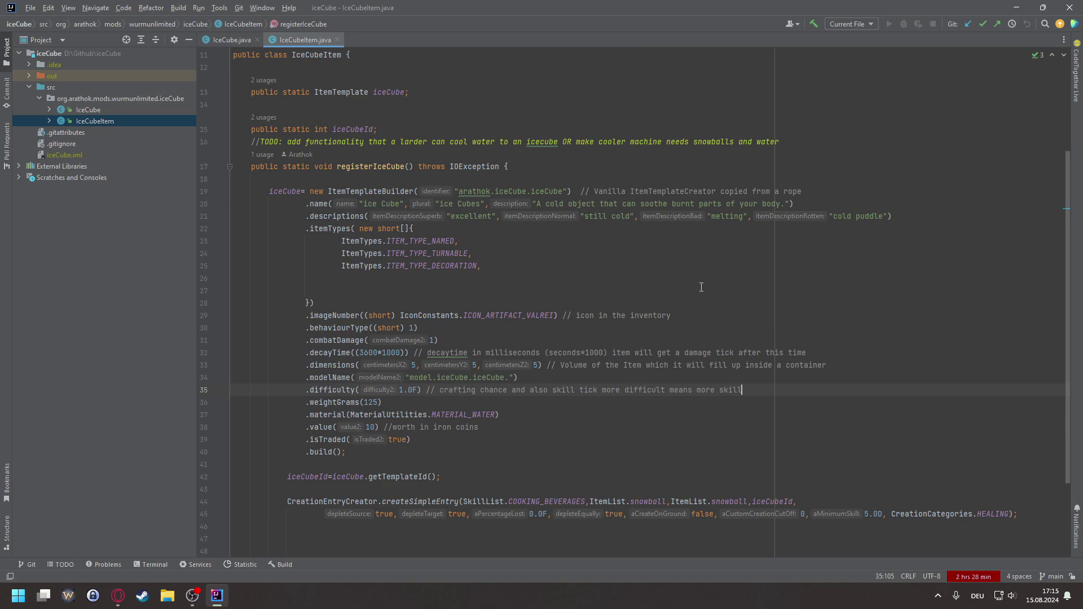
click(164, 597)
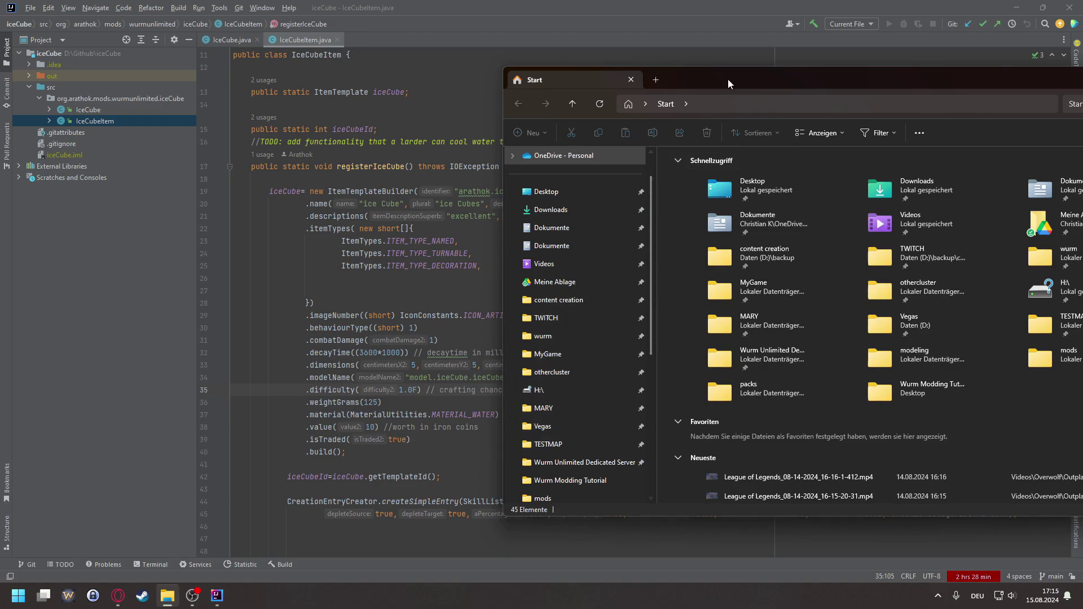
drag(729, 79, 486, 58)
click(330, 478)
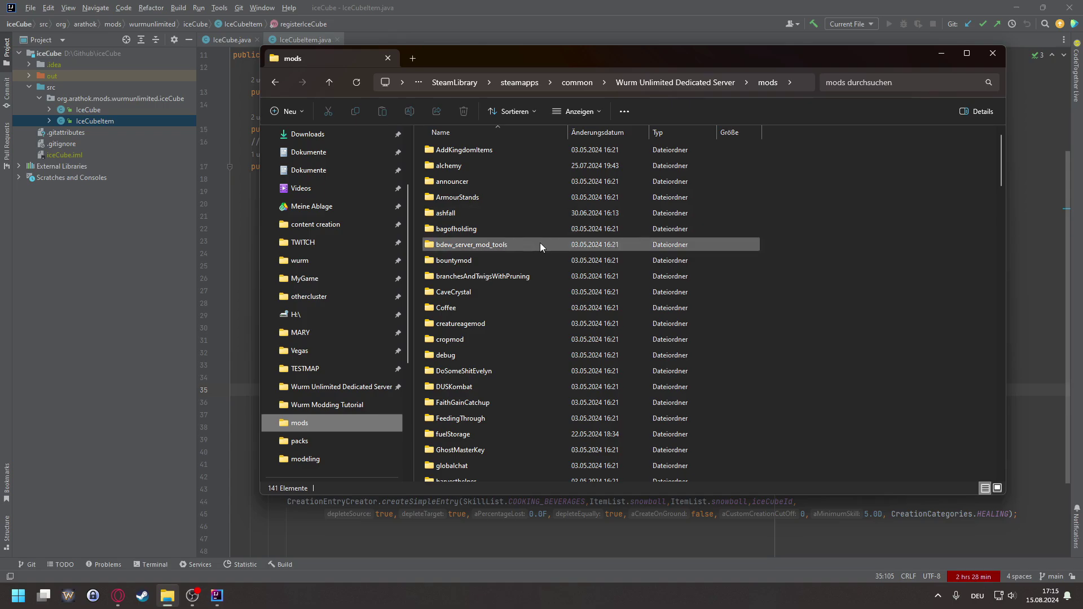
scroll(503, 360, down, 3)
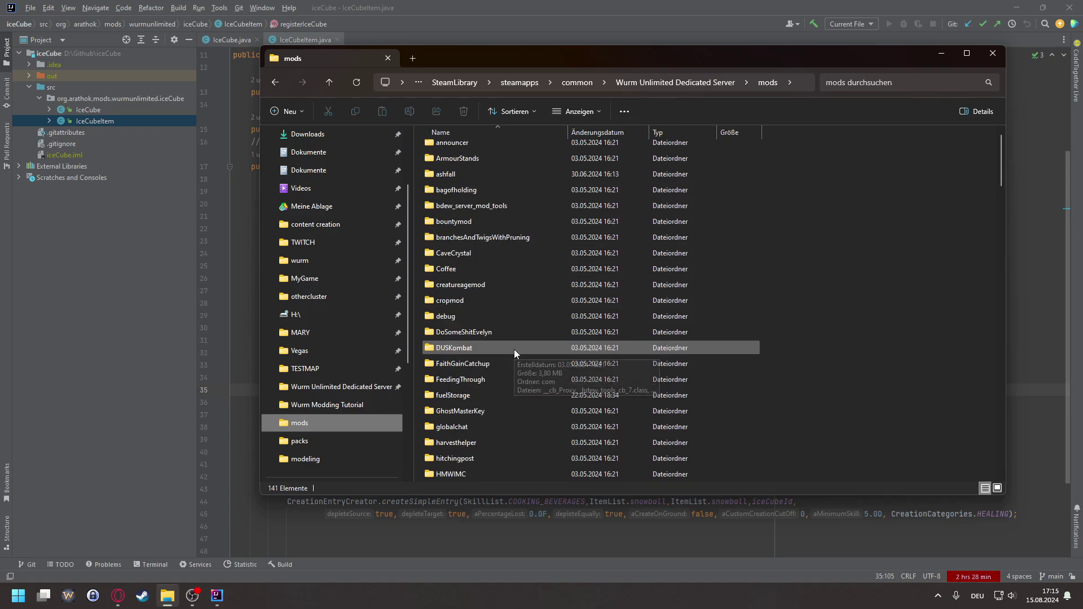
click(470, 411)
double_click(470, 410)
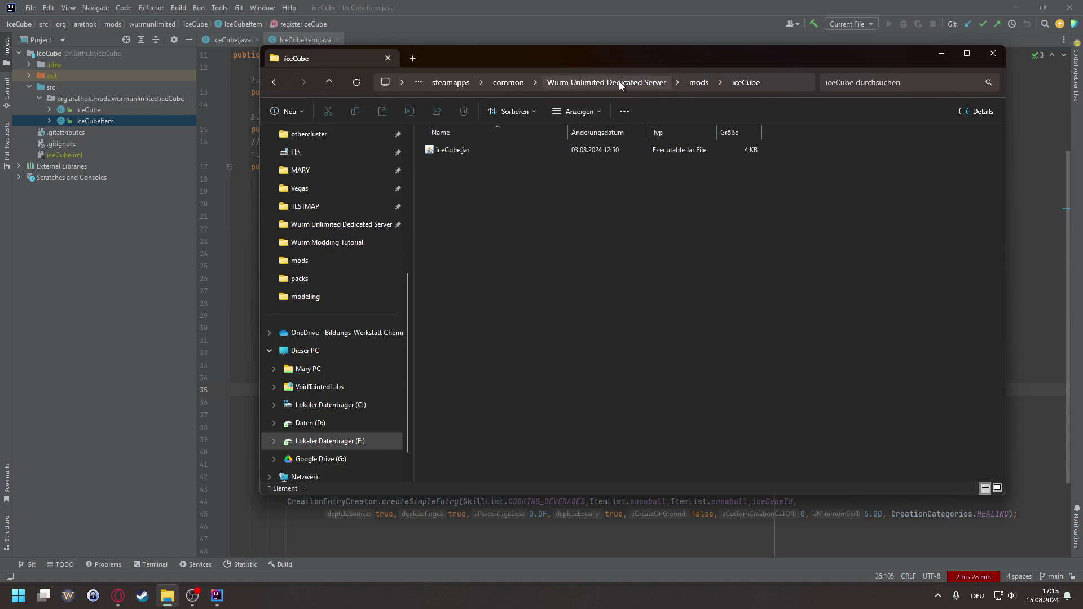
Return to the Wurm Unlimited Dedicated Server mods folder and open iceCube.properties in Notepad++.
click(604, 85)
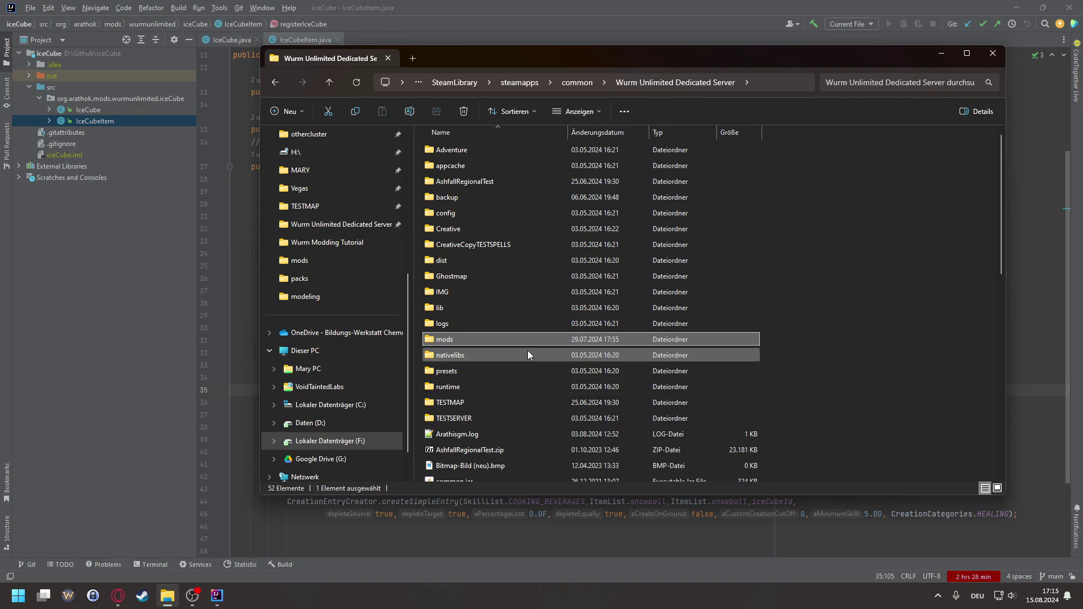
double_click(466, 339)
scroll(539, 363, down, 15)
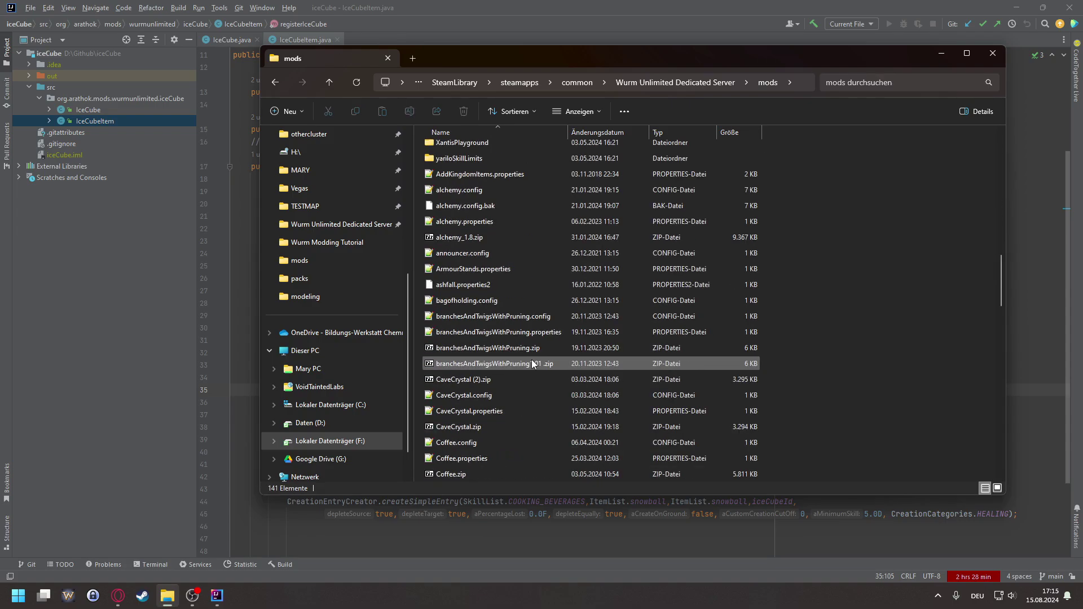
scroll(499, 353, down, 4)
scroll(515, 351, down, 3)
click(476, 427)
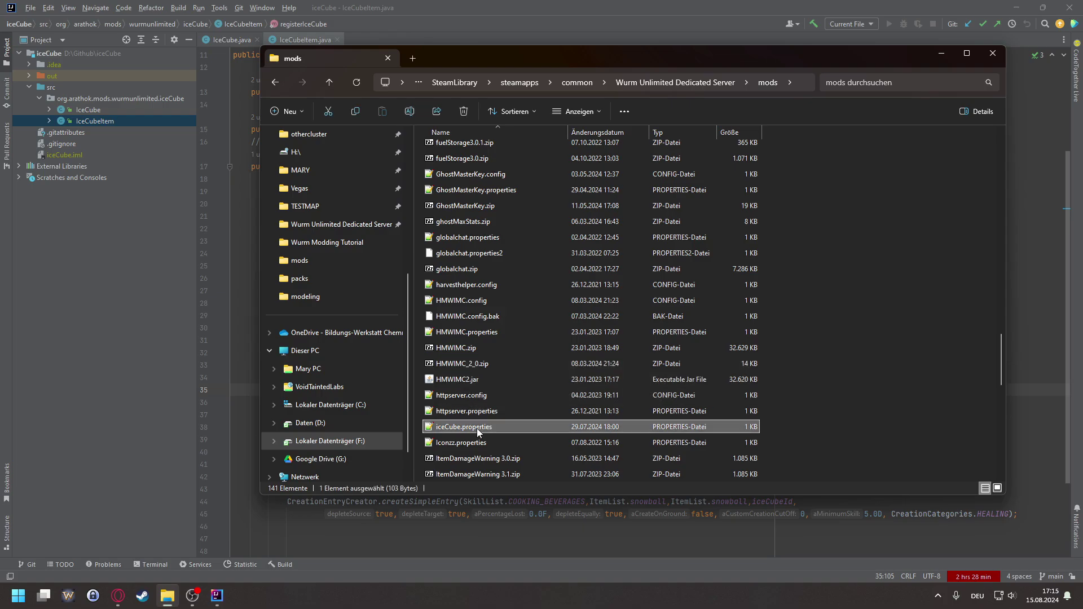
double_click(477, 427)
key(Return)
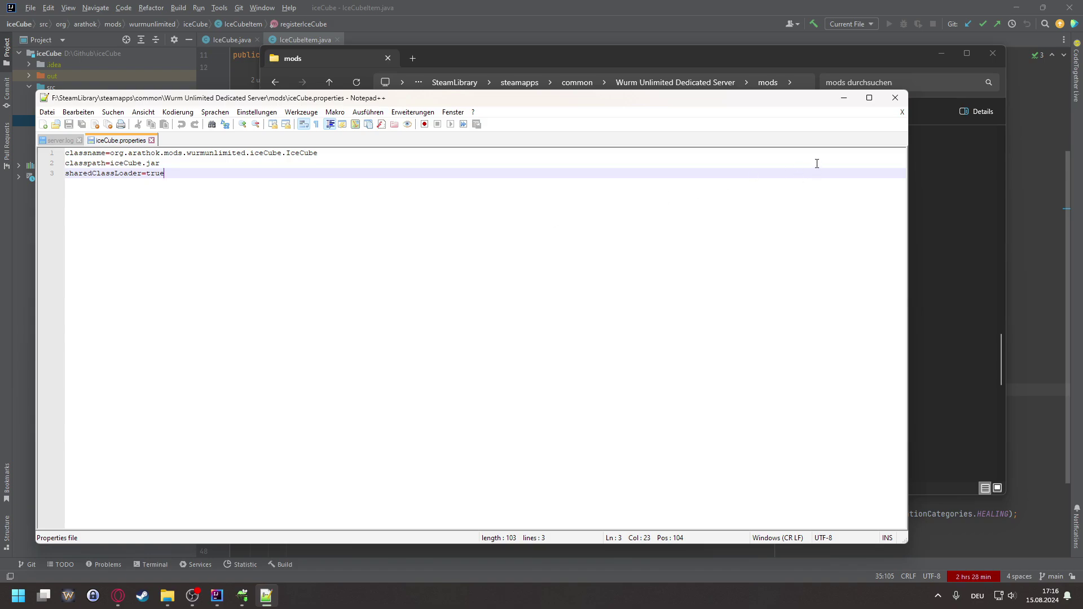
Open alchemy.properties from the mods folder, copy its serverPacks line and close that file.
click(934, 176)
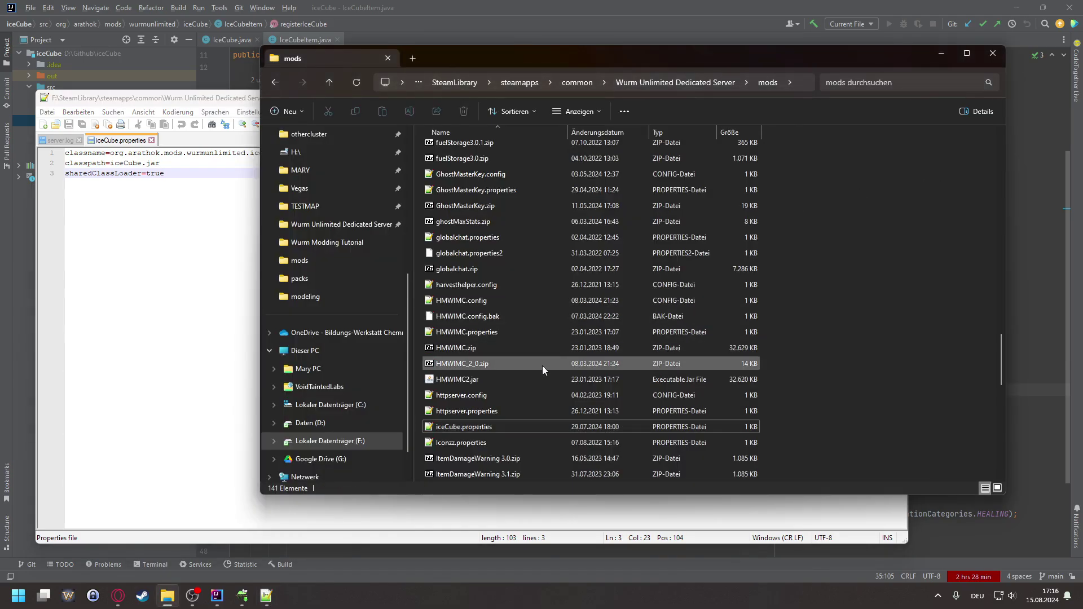
scroll(526, 332, up, 8)
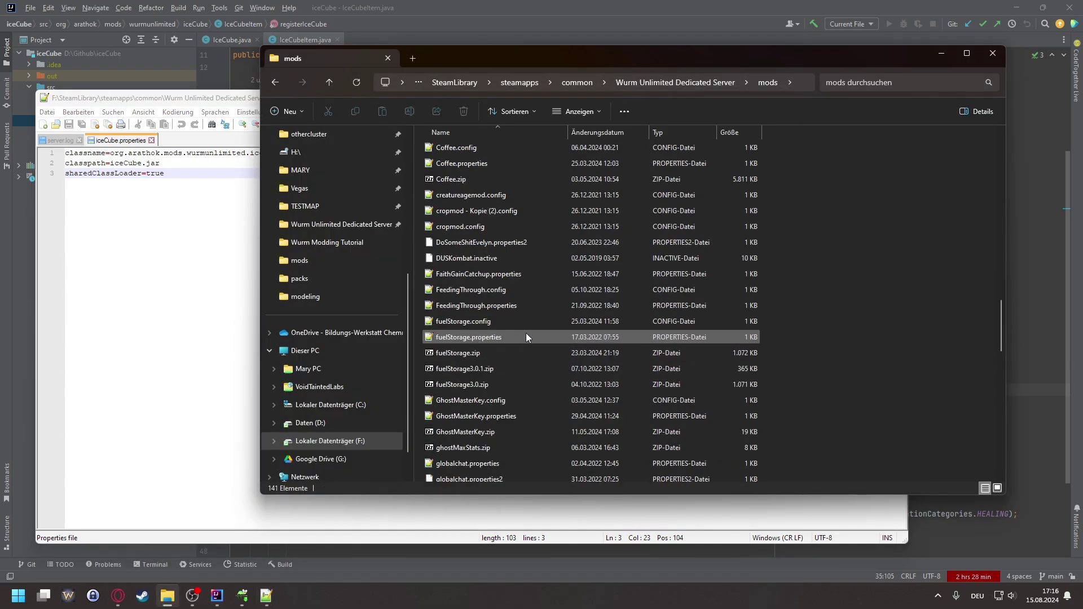
scroll(519, 344, up, 4)
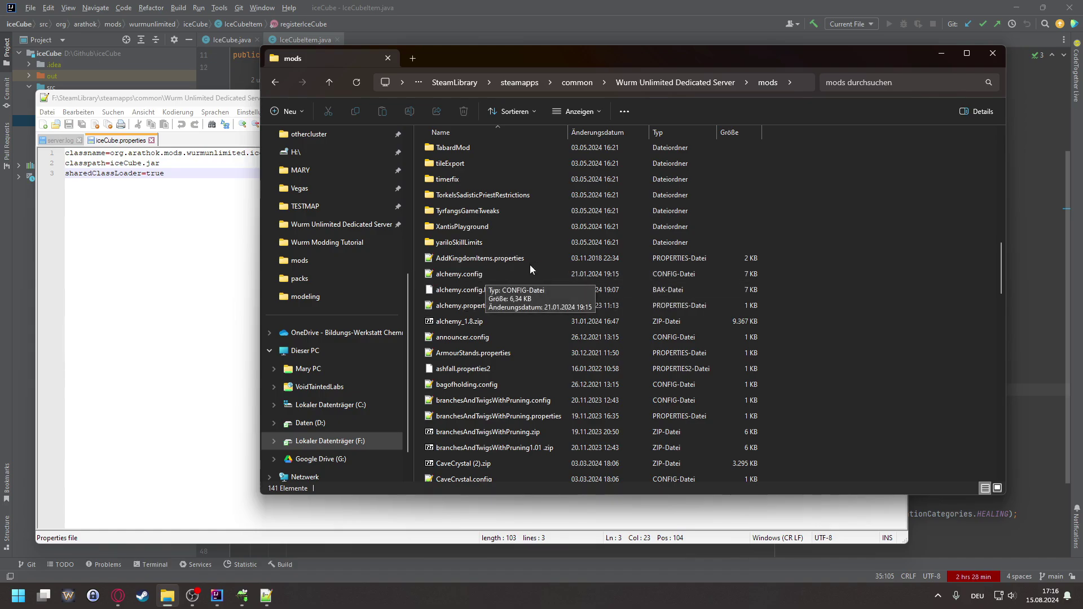
double_click(466, 305)
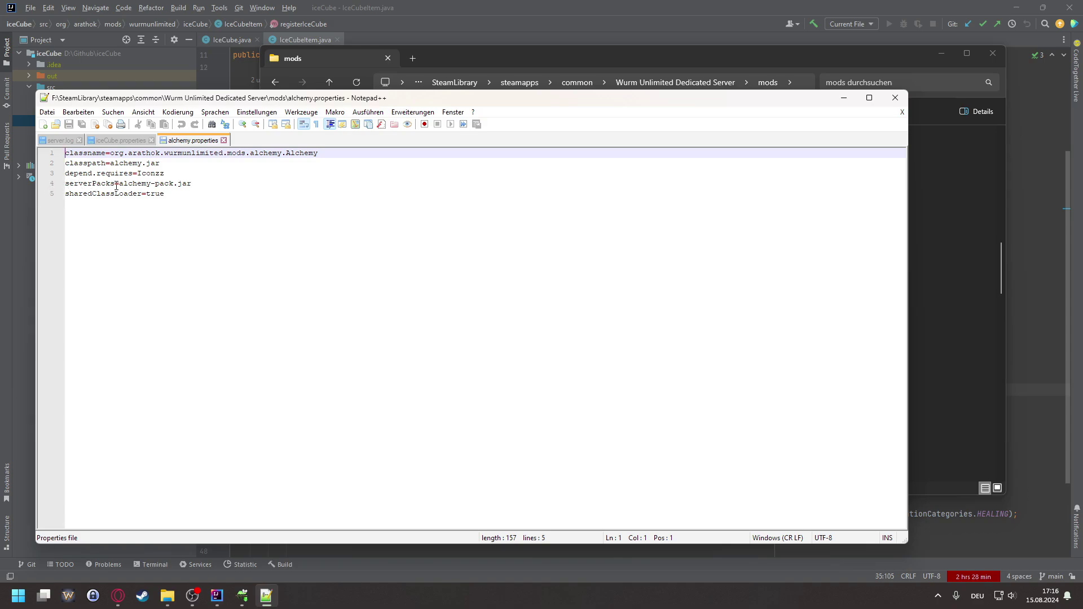
drag(199, 184, 62, 184)
key(ctrl+c)
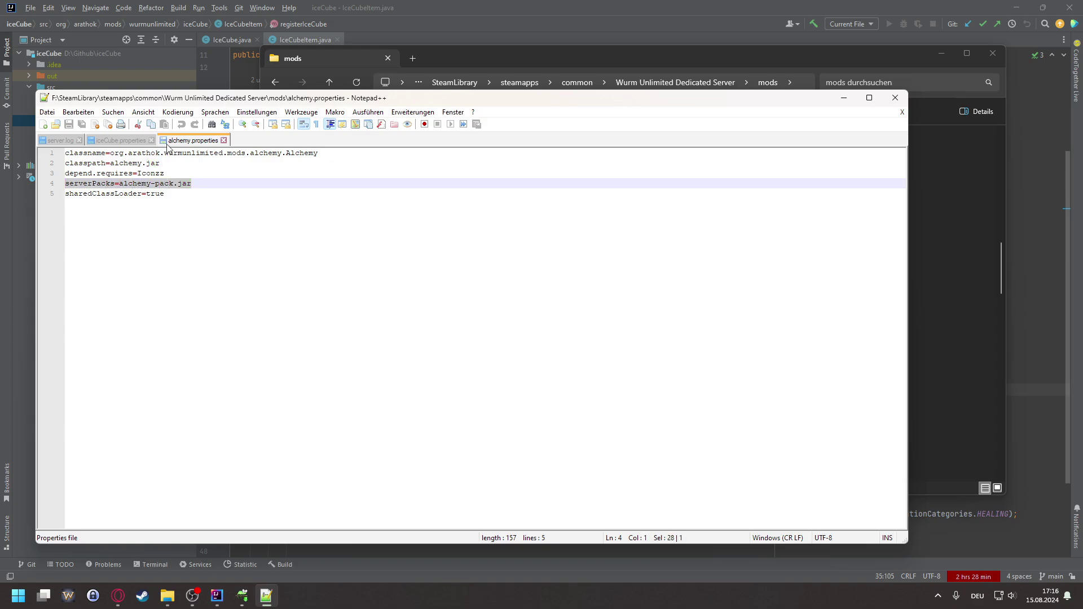
middle_click(180, 141)
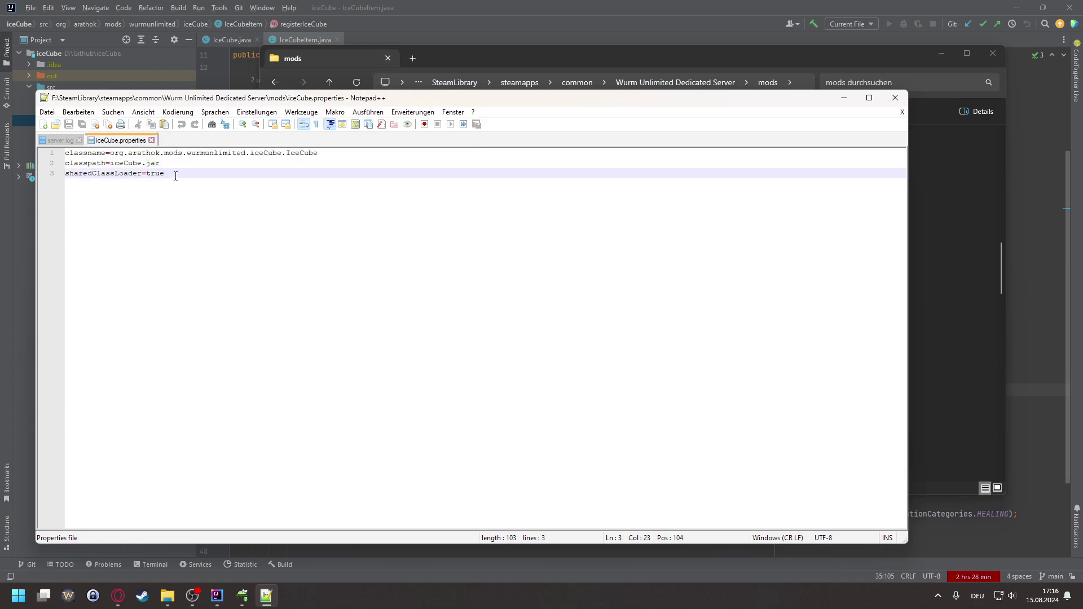
Add the line serverPacks=iceCube-pack.jar at the end of iceCube.properties, then save it and close the editor.
key(Return)
key(ctrl+v)
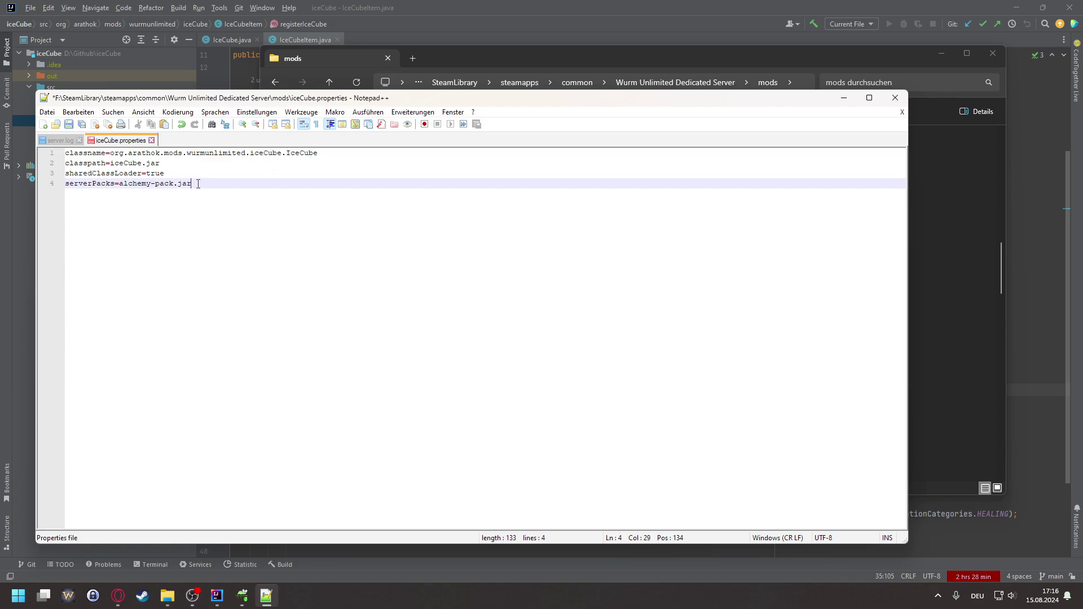
double_click(140, 183)
text(iceCube)
click(210, 256)
key(ctrl+s)
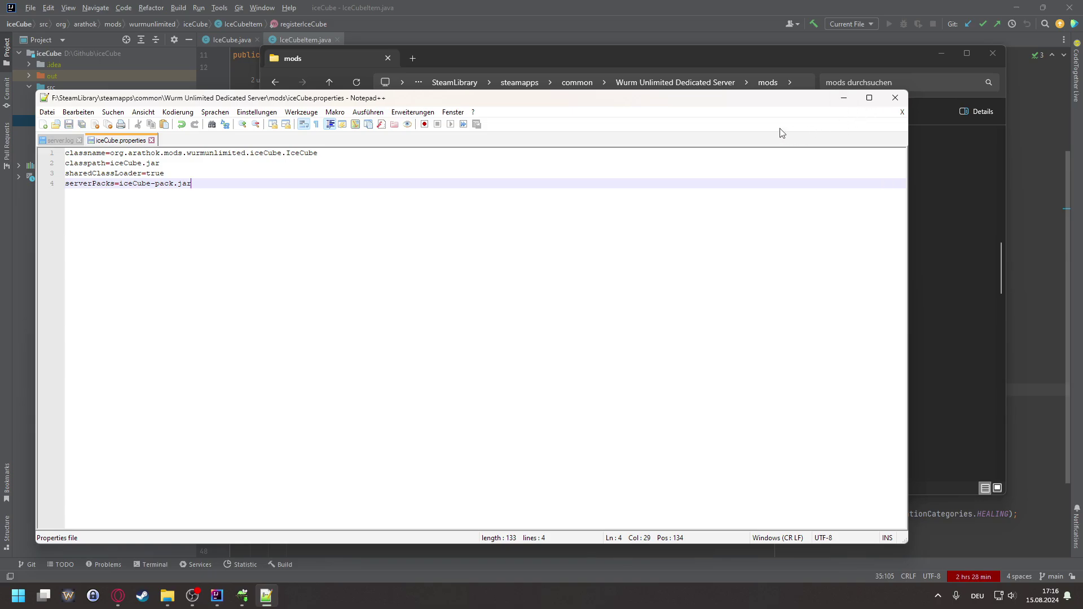
click(895, 99)
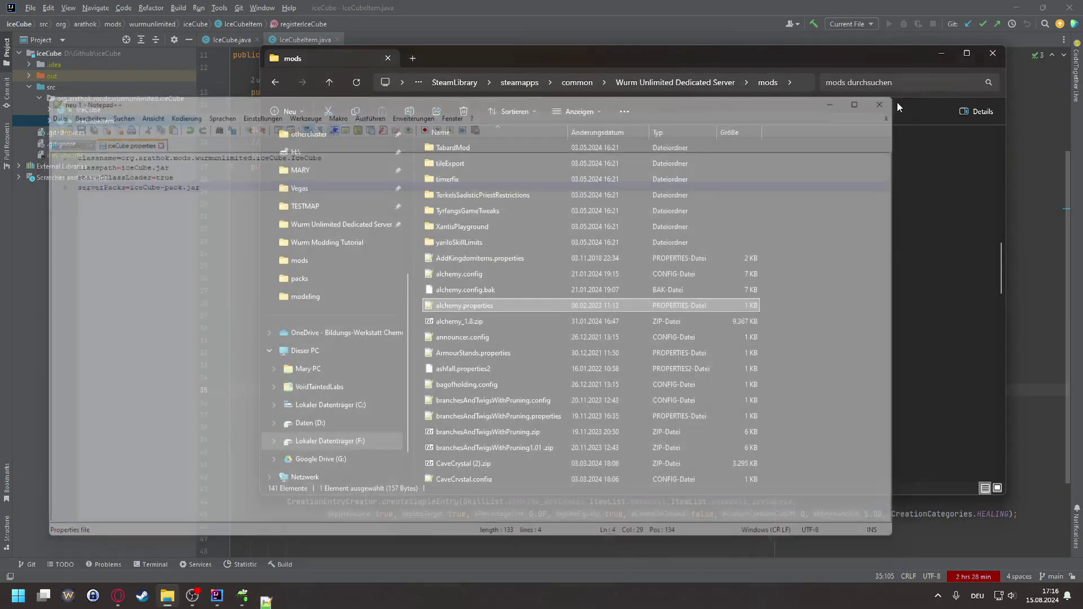
Duplicate iceCube.jar within the server's mods/iceCube folder.
scroll(530, 363, up, 5)
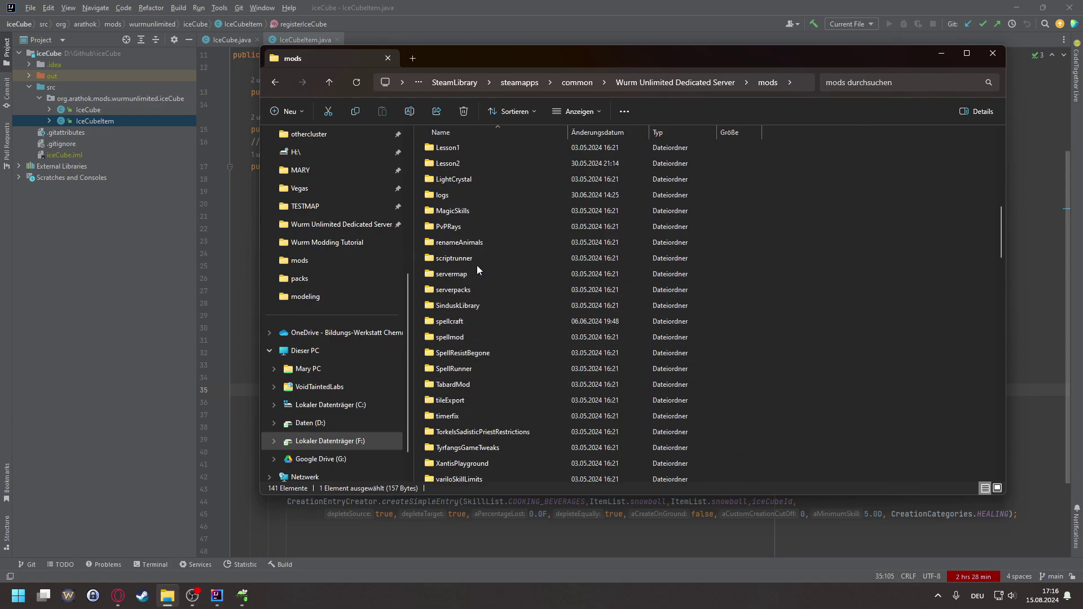
scroll(498, 239, up, 2)
double_click(455, 164)
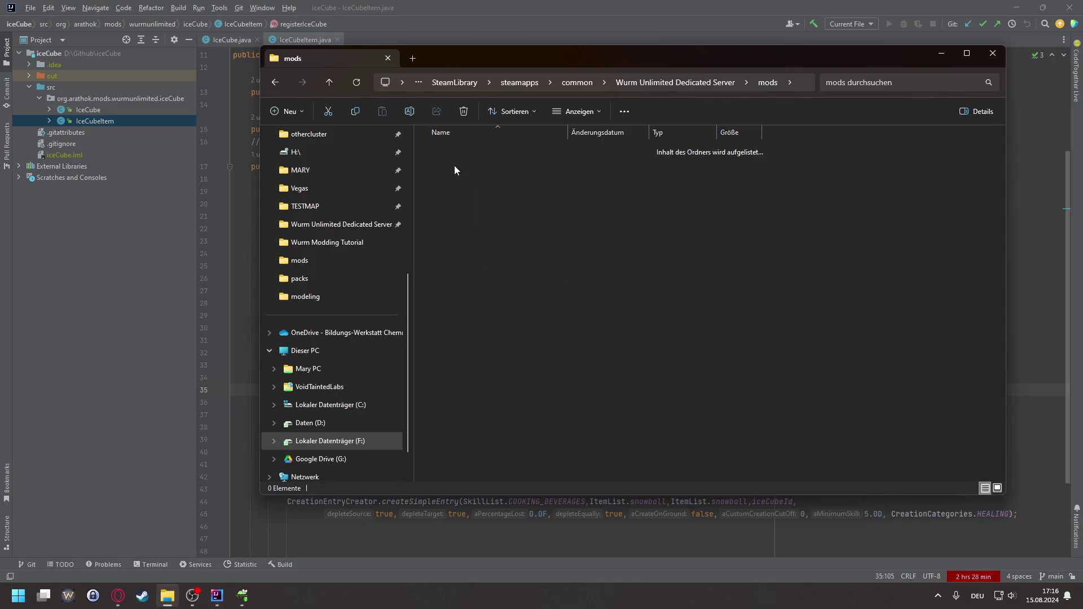
click(456, 150)
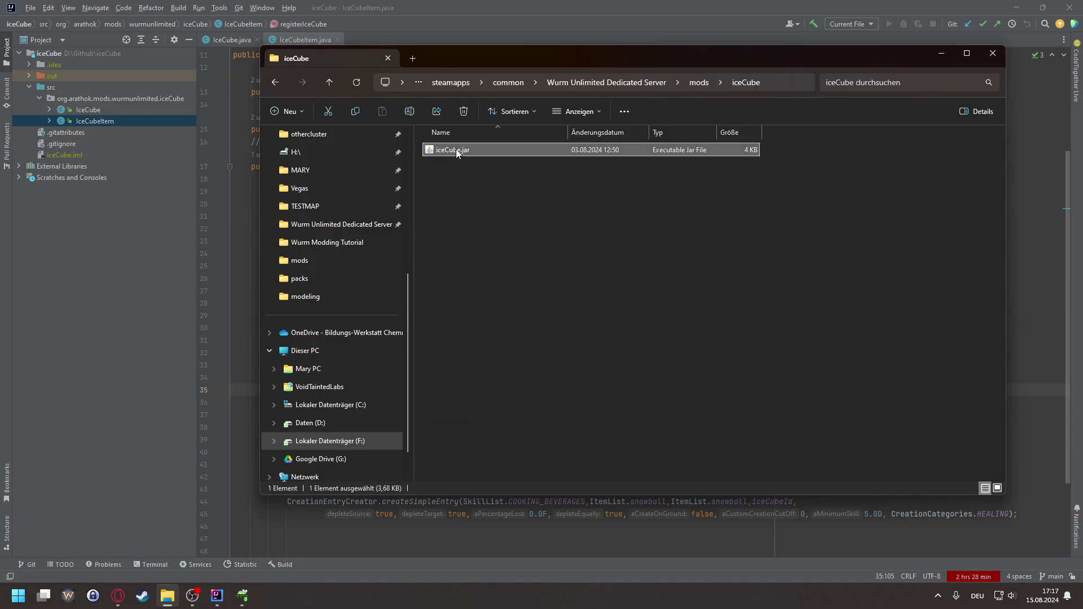
right_click(455, 149)
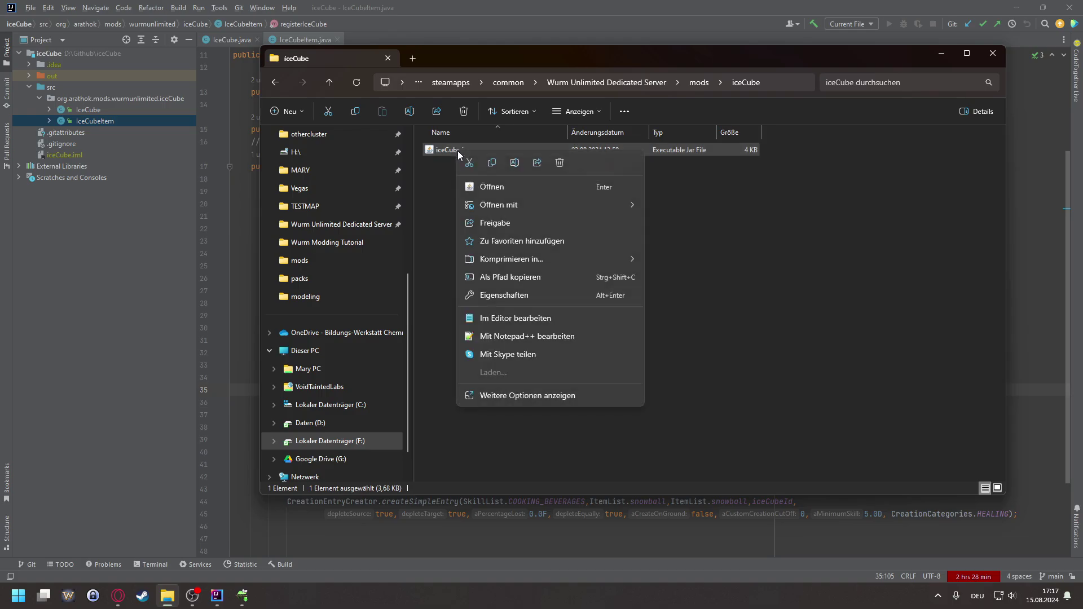
click(492, 164)
click(479, 228)
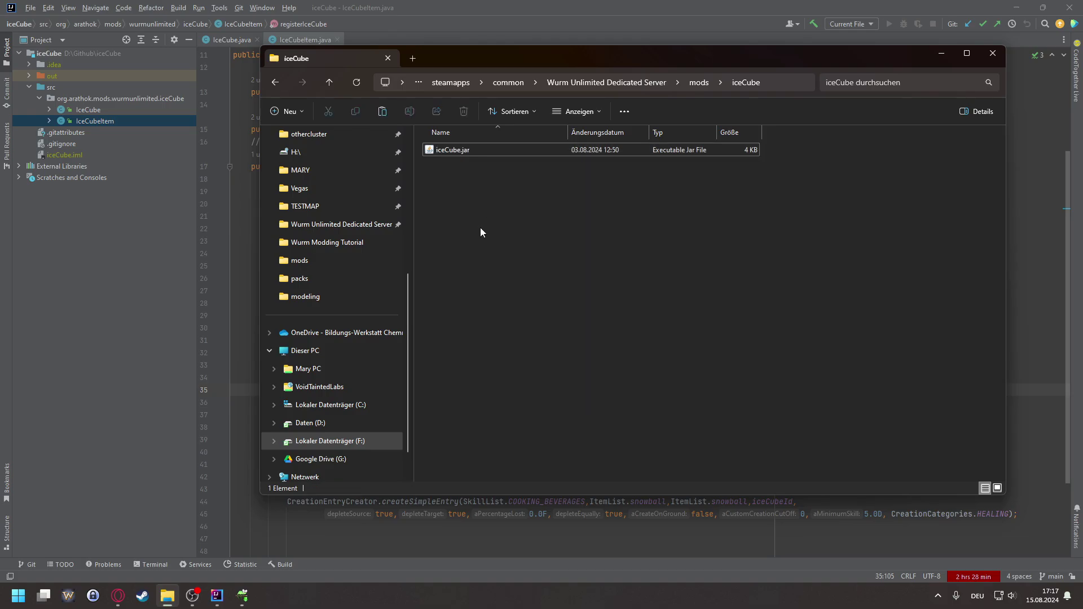
key(ctrl+v)
Rename the copied jar file as iceCube-pack.jar.
right_click(476, 152)
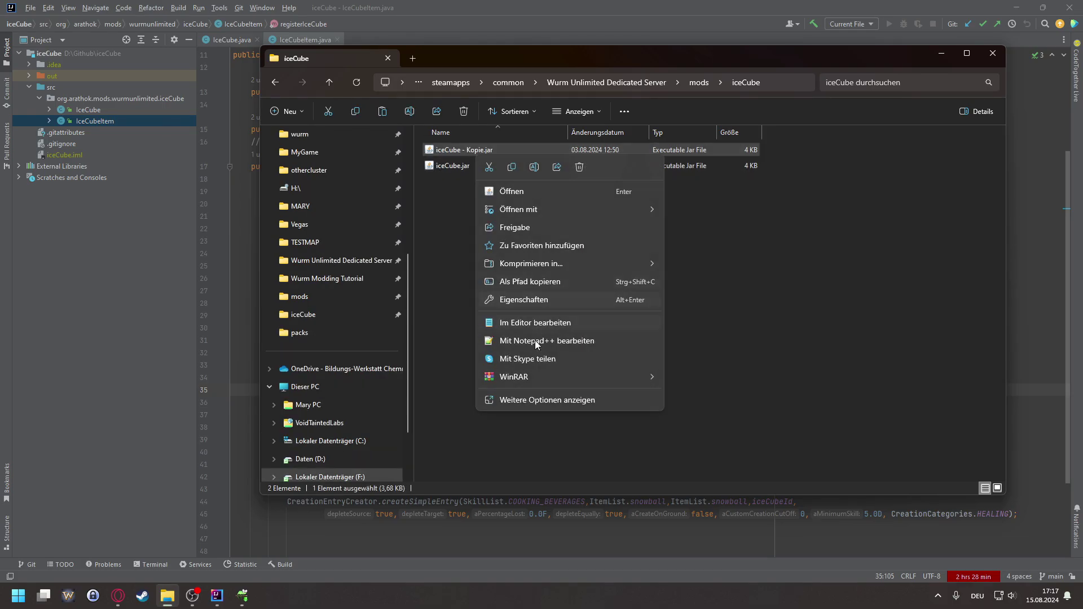
click(534, 168)
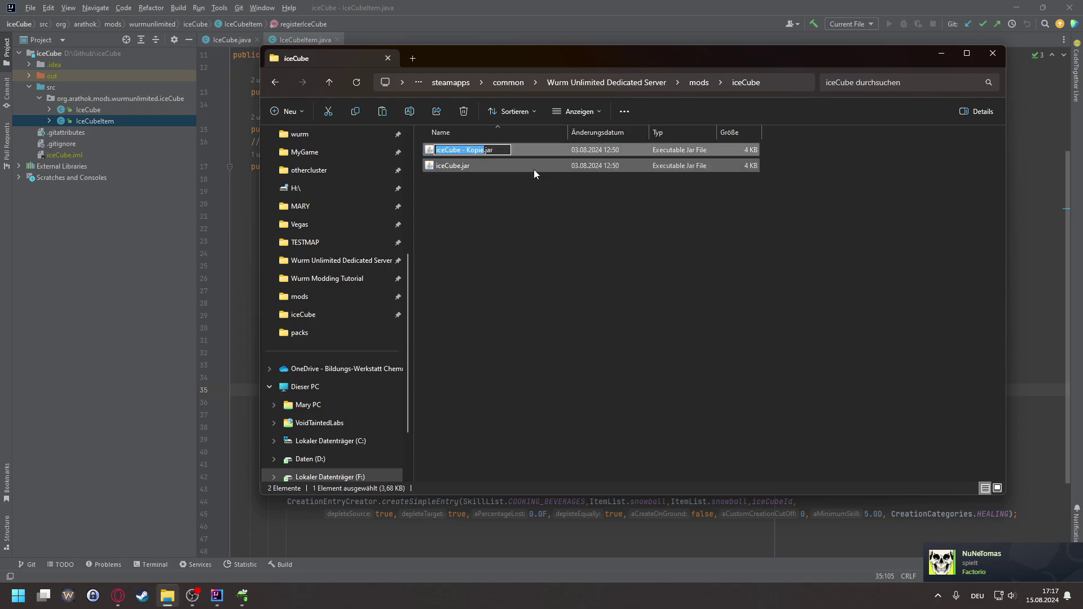
key(Right)
key(ctrl+shift+Left)
key(ctrl+shift+Left)
key(ctrl+shift+Left)
key(ctrl+shift+Right)
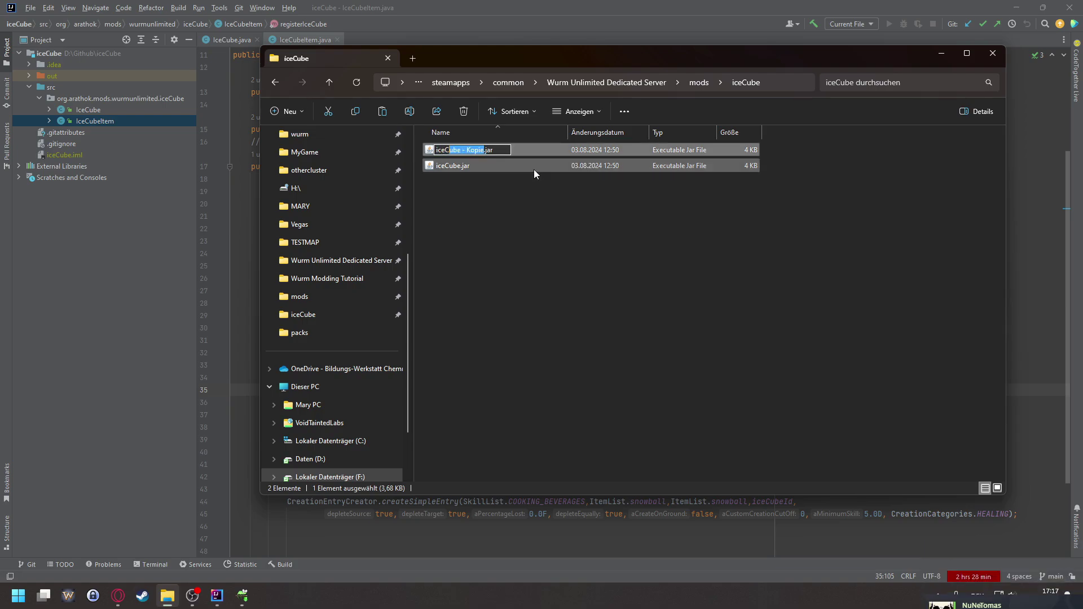
key(BackSpace)
key(BackSpace)
text(-üack)
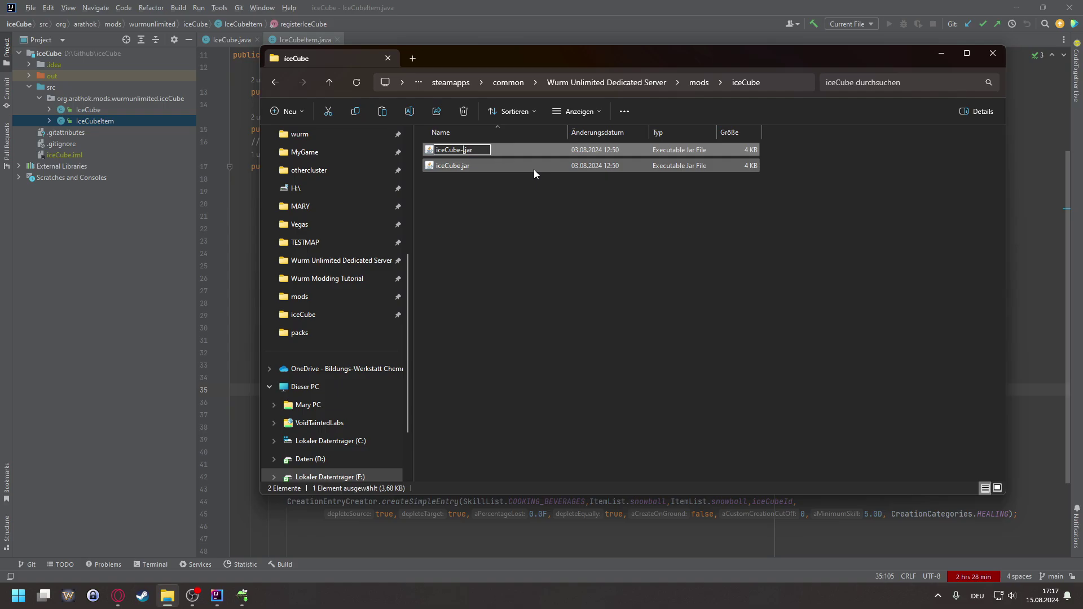
key(BackSpace)
key(BackSpace)
key(BackSpace)
key(BackSpace)
text(pack)
key(Return)
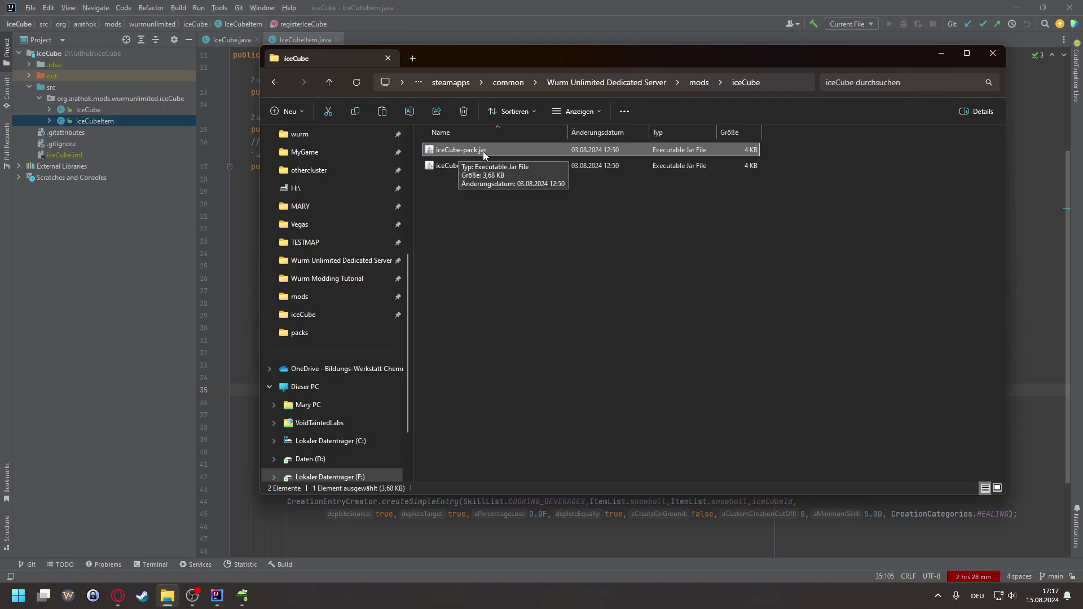
Open iceCube-pack.jar in 7-Zip File Manager, delete its org folder and close the archive.
right_click(466, 150)
mouse_move(496, 206)
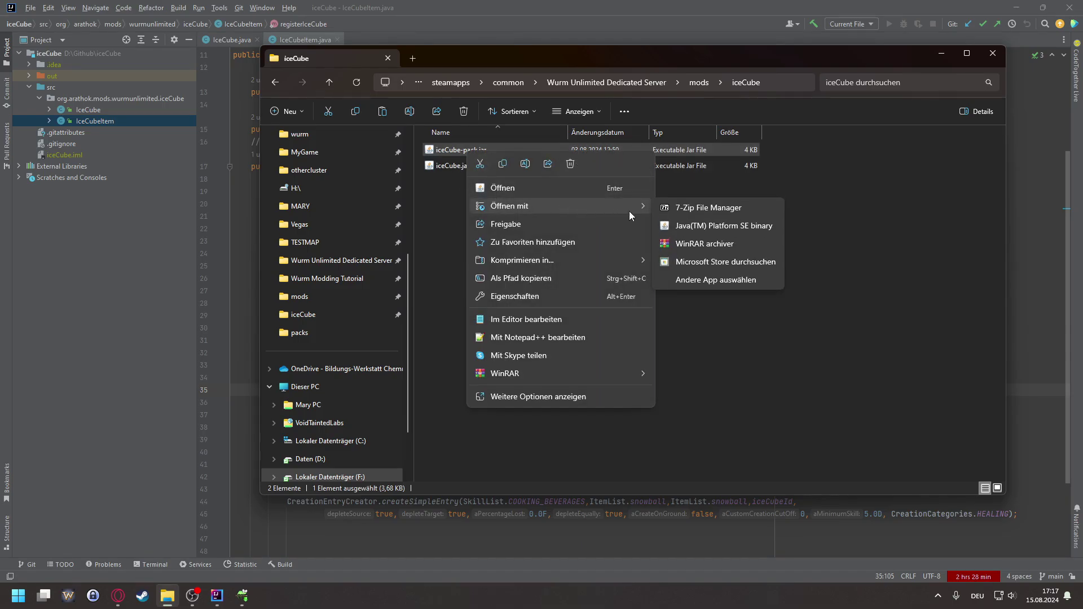
click(668, 212)
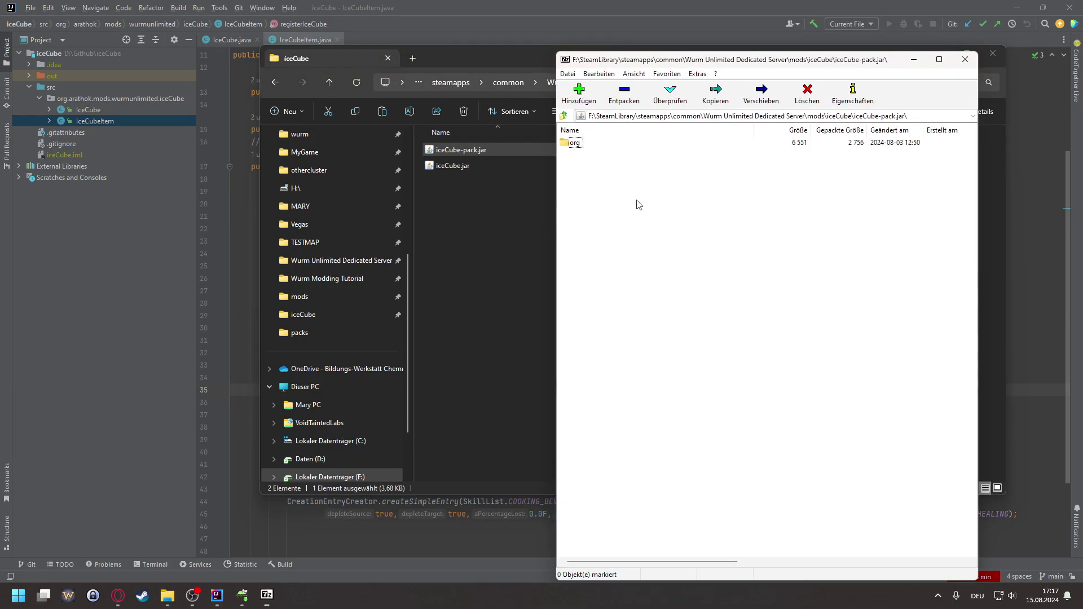
drag(653, 211, 576, 150)
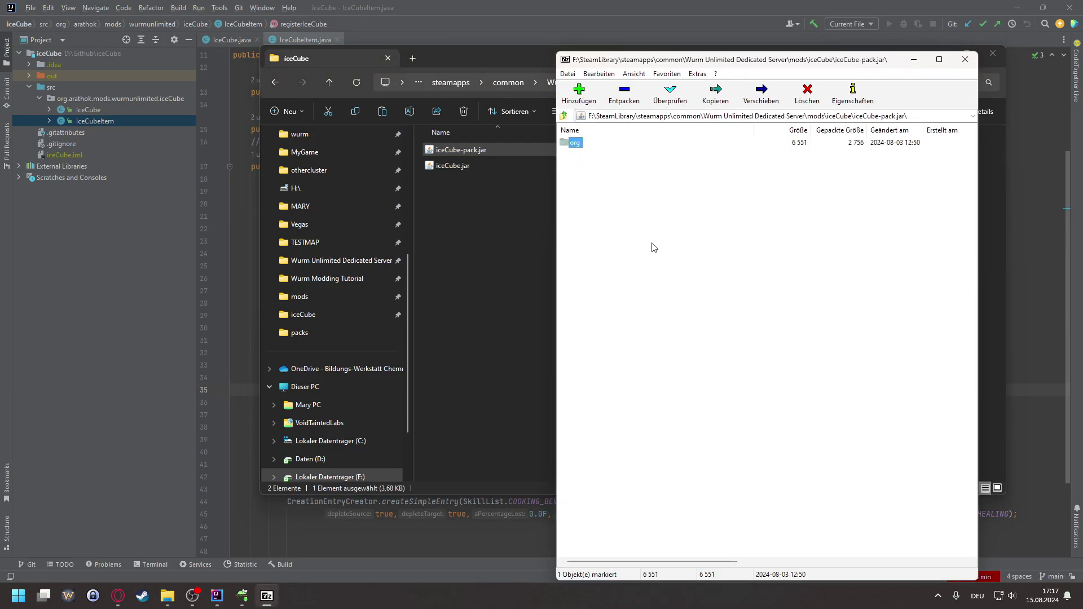
key(Delete)
key(Return)
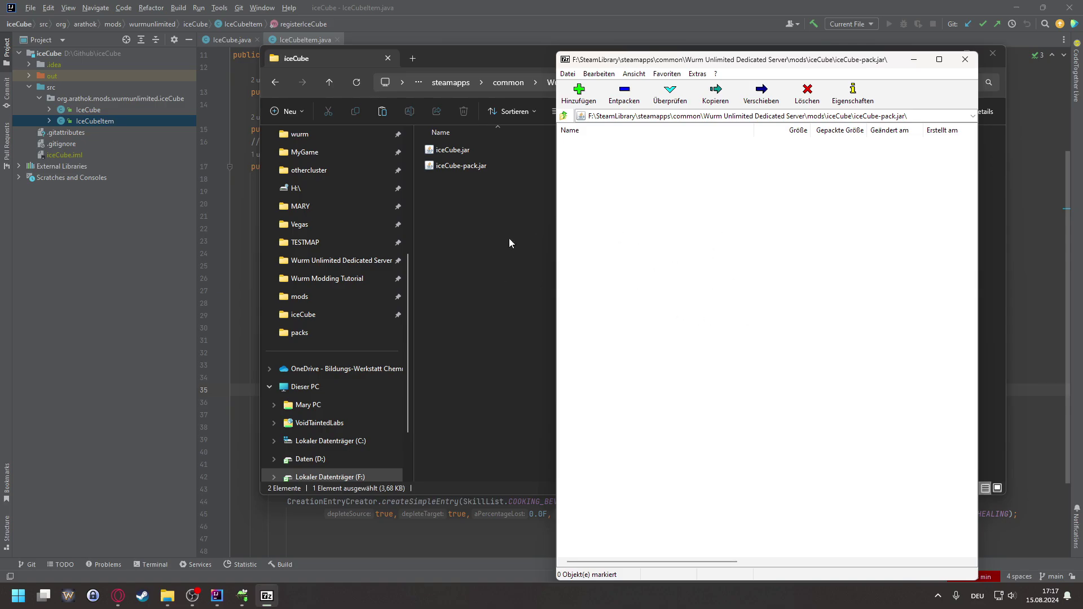
click(965, 59)
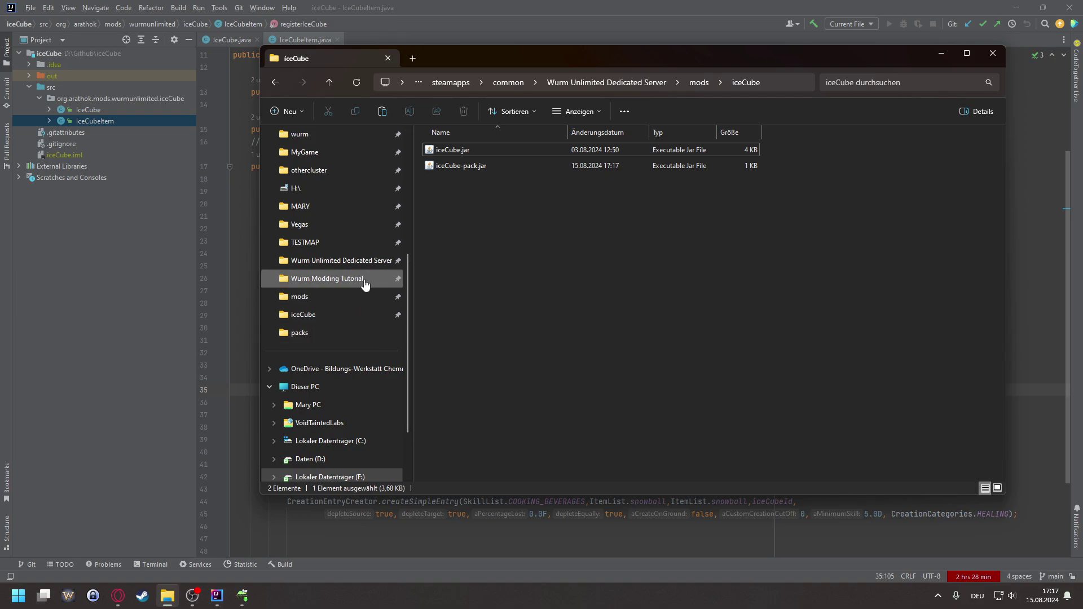
Go to the steamapps common folder and open the Wurm Unlimited game folder.
click(361, 261)
click(575, 84)
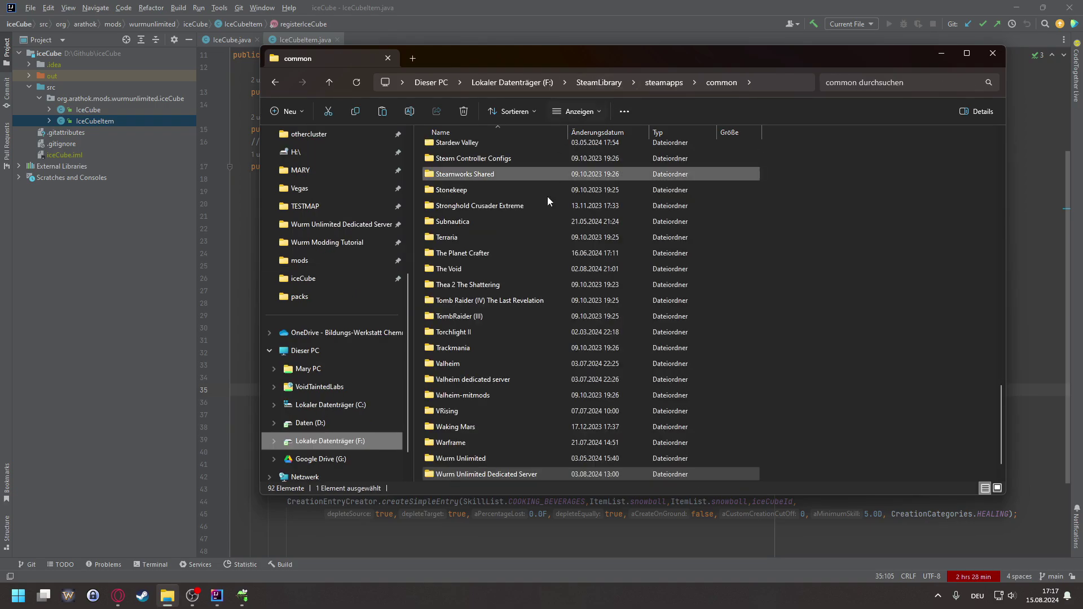
double_click(464, 456)
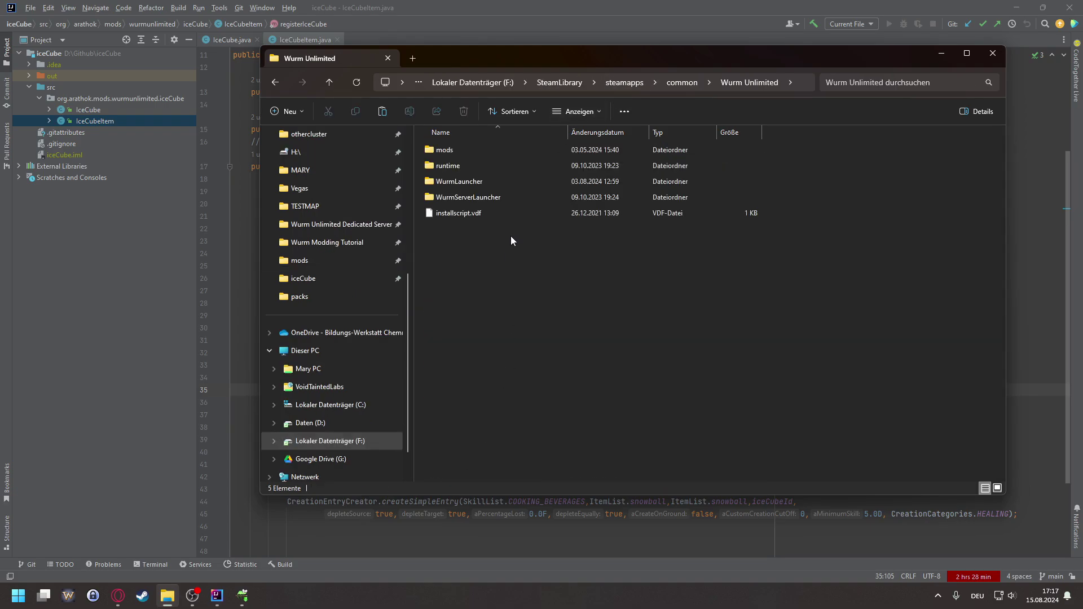
Go to the packs folder inside WurmLauncher and look through its jar files.
double_click(469, 183)
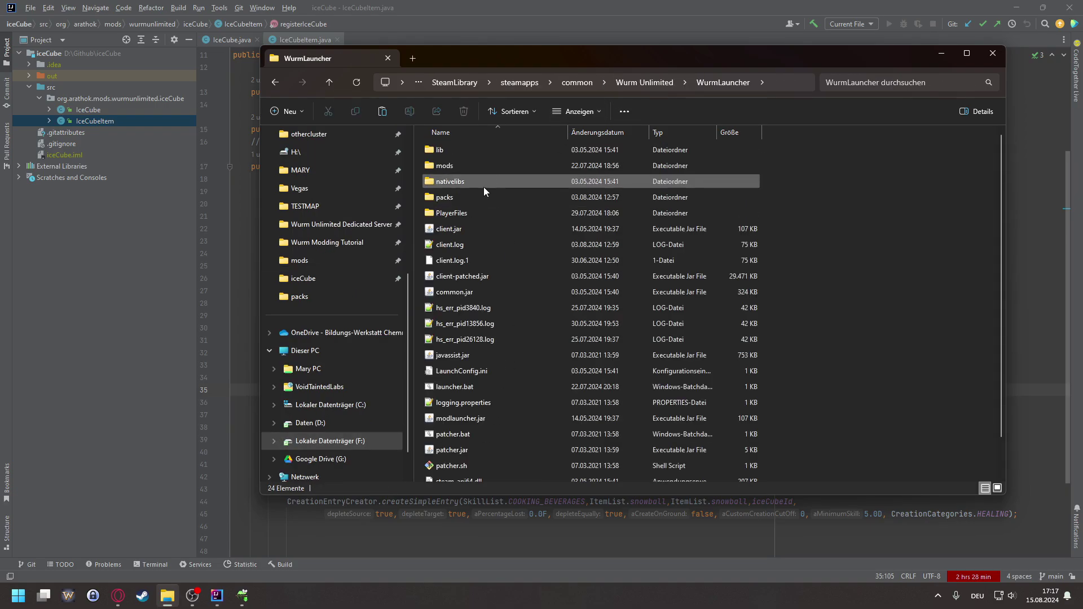
double_click(442, 197)
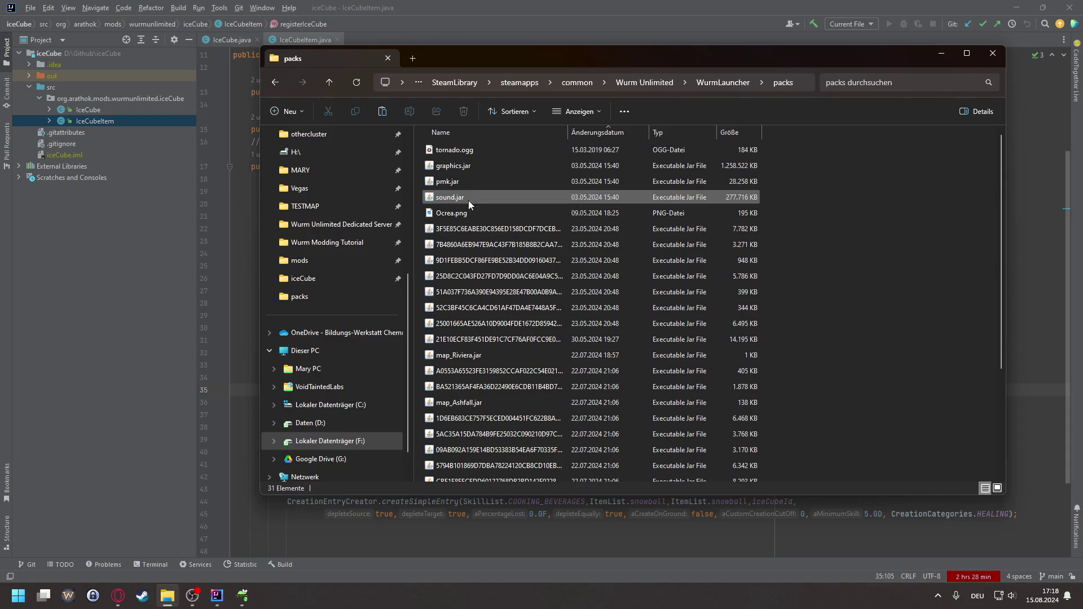
scroll(551, 417, down, 3)
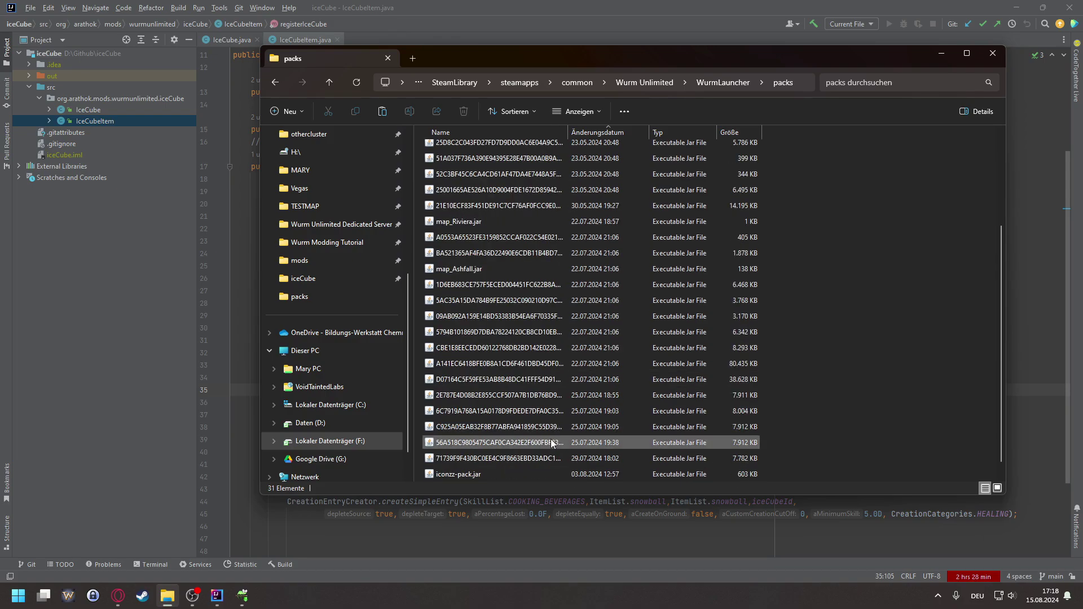
scroll(552, 443, up, 2)
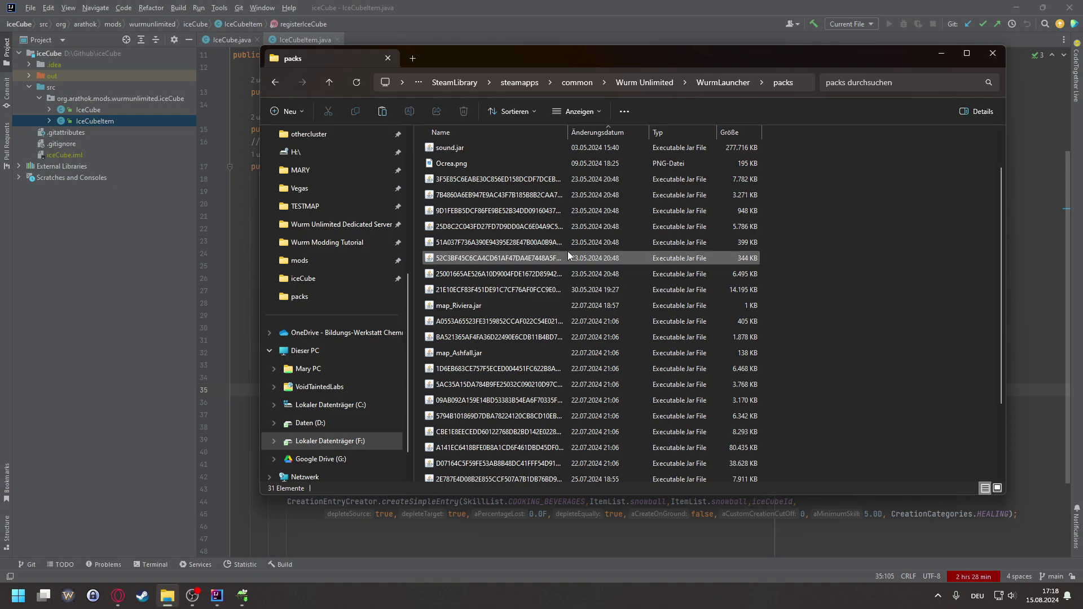
scroll(558, 251, up, 1)
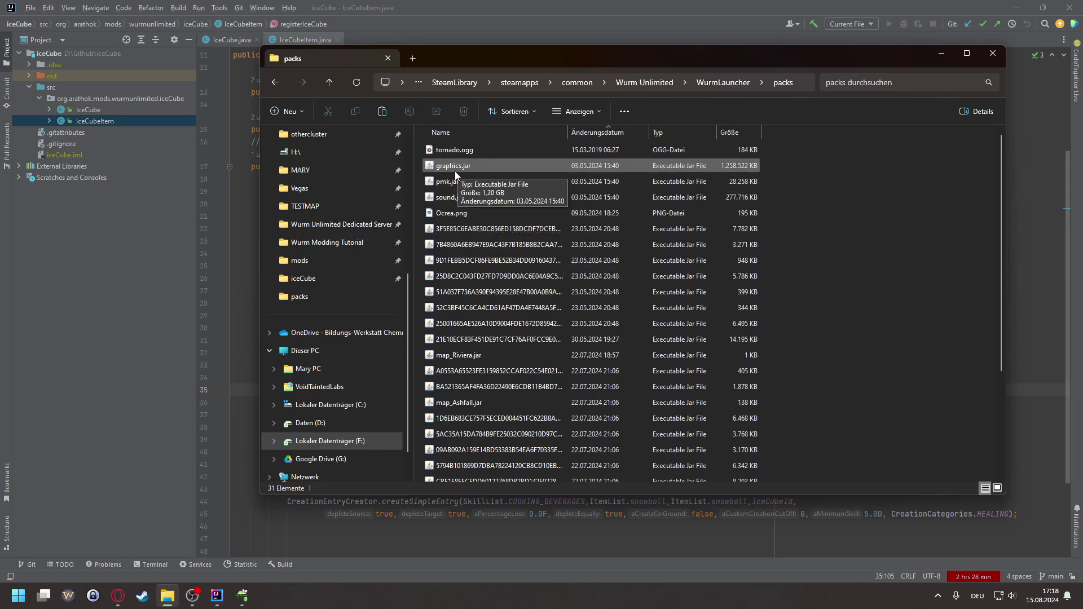
Open graphics.jar with 7-Zip File Manager and open the mappings.txt file inside it.
right_click(455, 168)
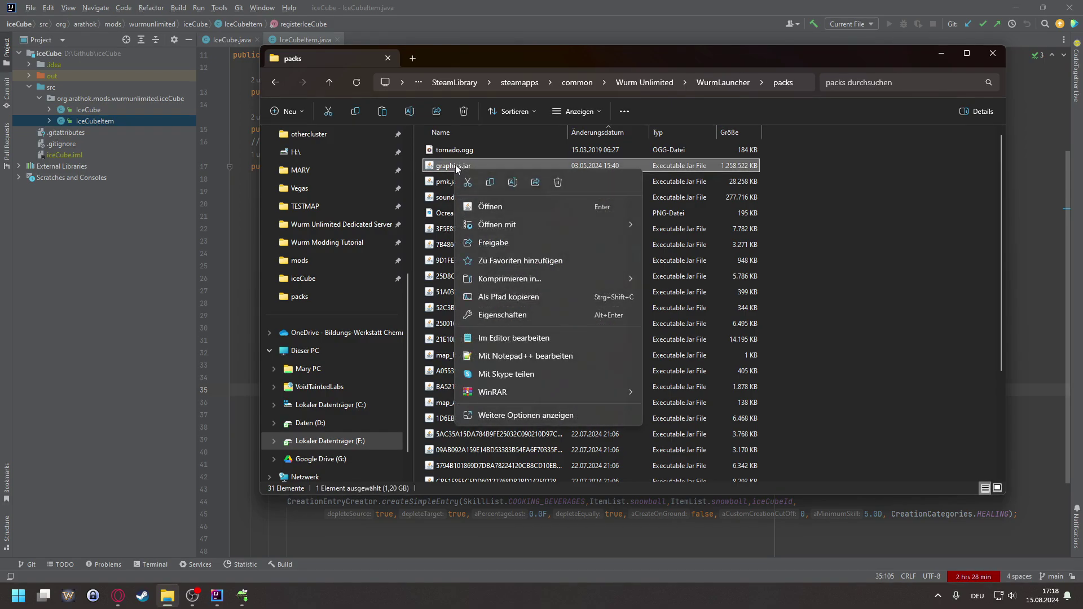
mouse_move(509, 222)
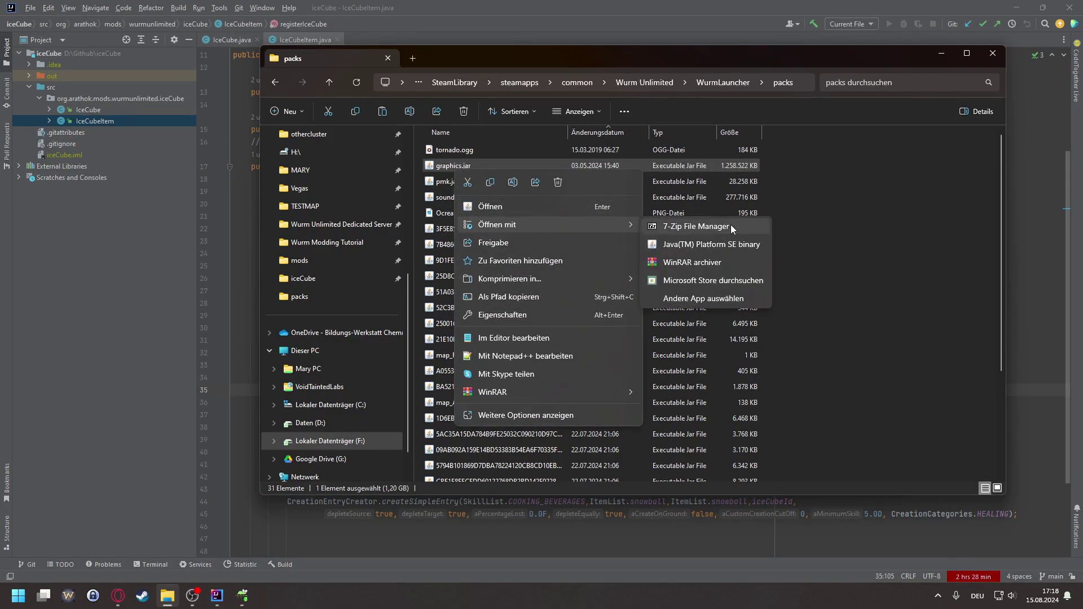
click(730, 225)
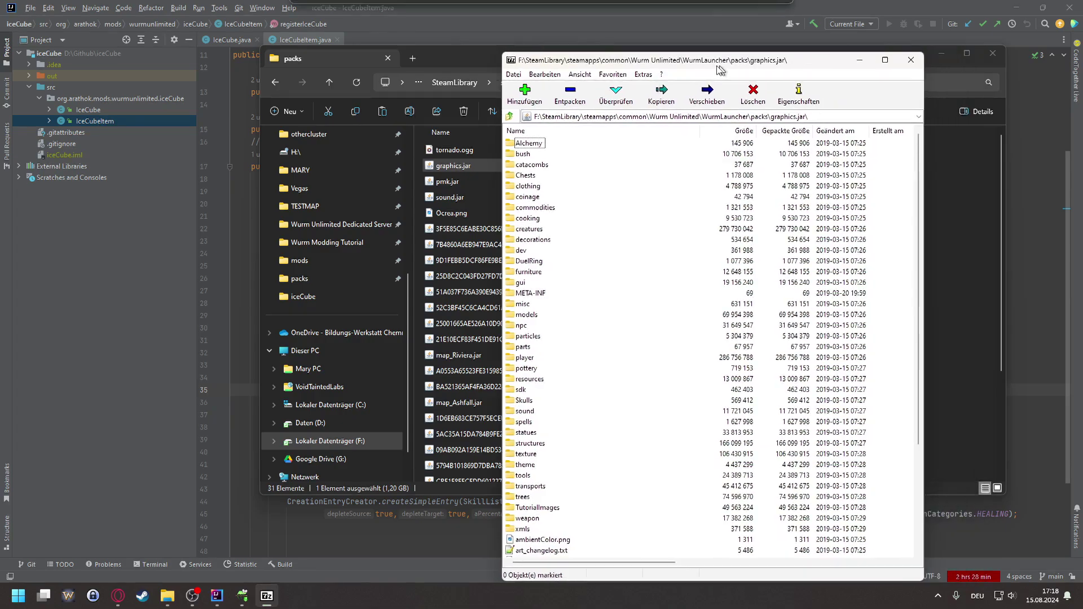
drag(720, 70, 575, 51)
scroll(389, 432, down, 5)
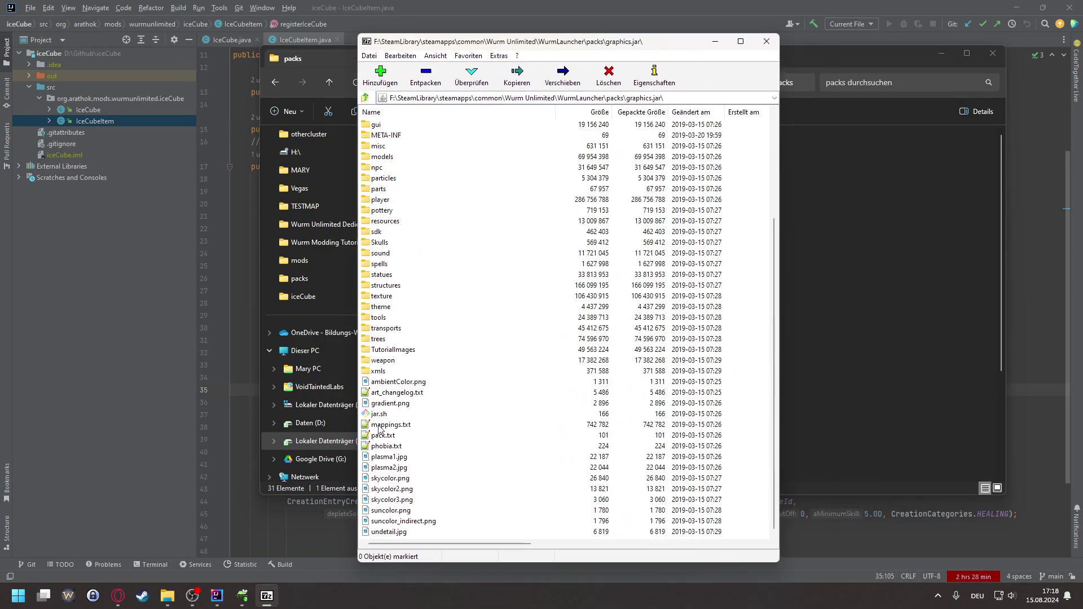
double_click(379, 429)
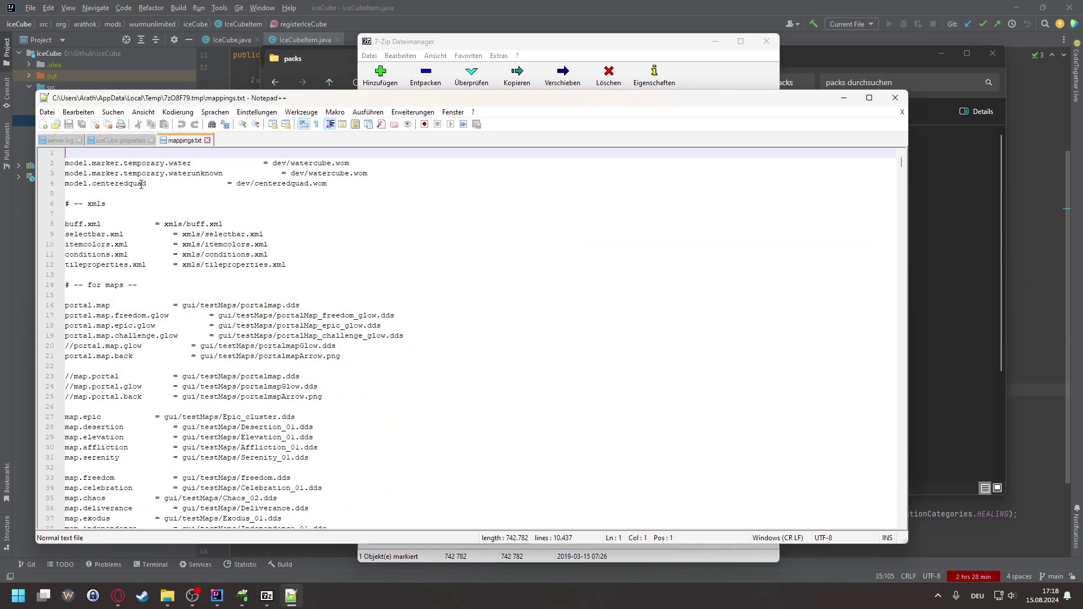
Look through mappings.txt from the map and particle entries down to the player model and fence sections.
scroll(207, 251, down, 20)
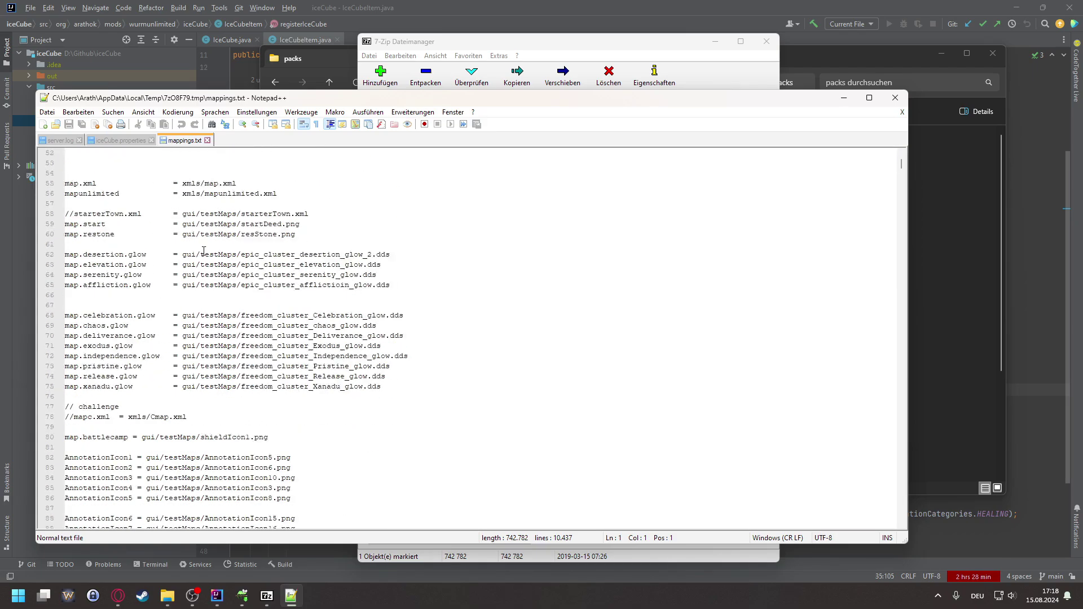
scroll(200, 248, down, 5)
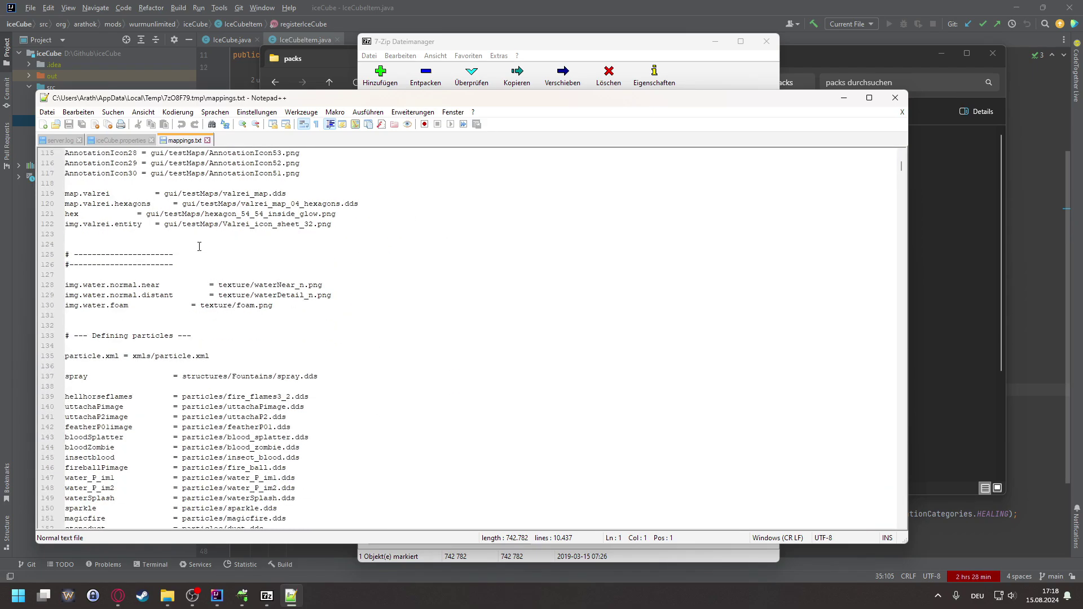
scroll(169, 247, up, 5)
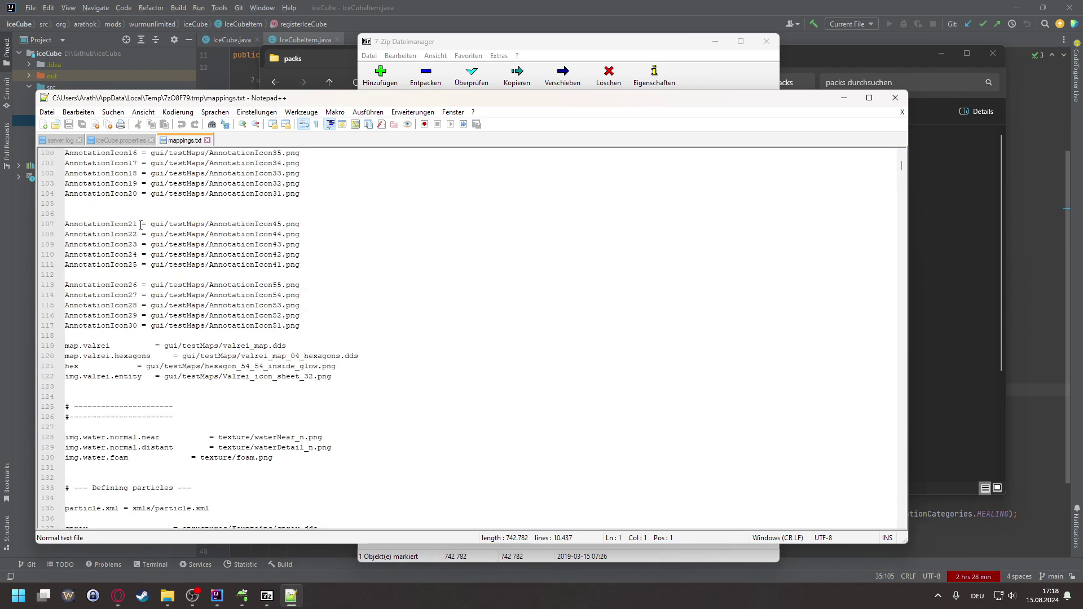
scroll(265, 226, down, 11)
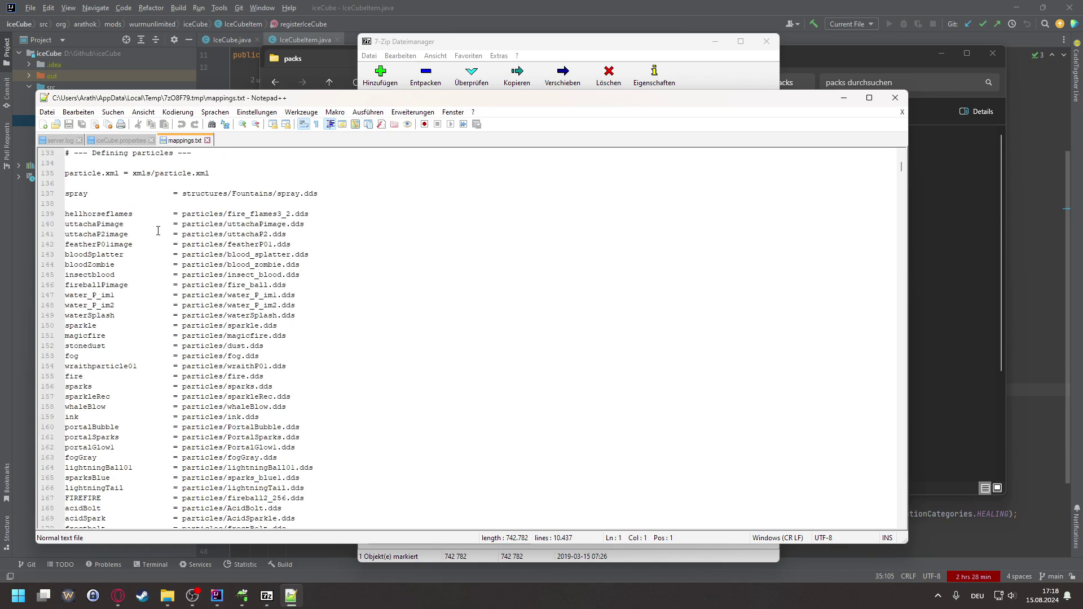
scroll(252, 217, down, 16)
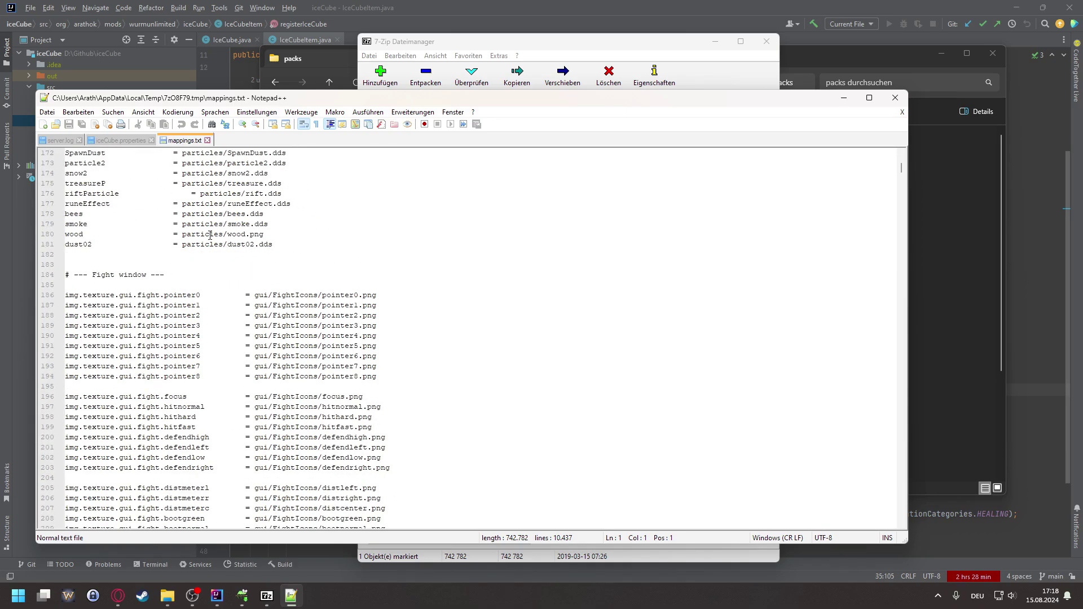
scroll(265, 234, down, 12)
scroll(265, 233, down, 20)
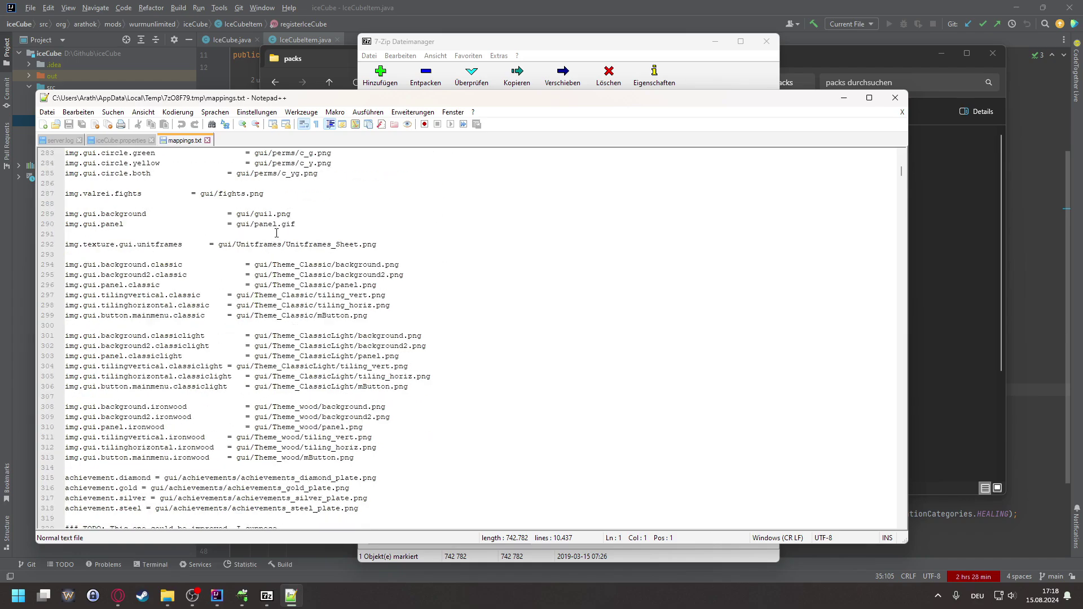
scroll(288, 239, down, 20)
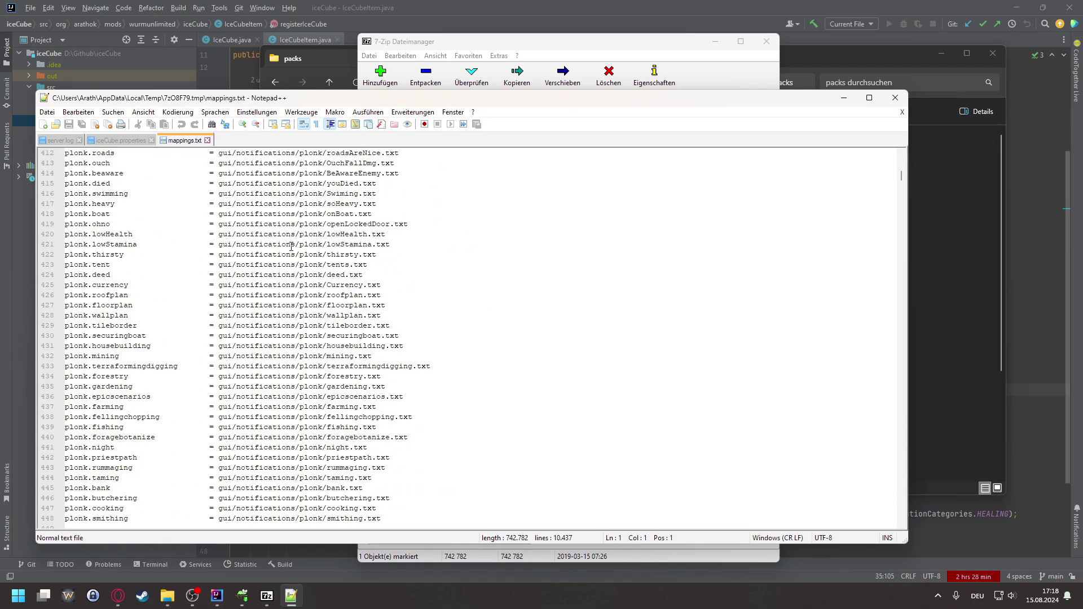
scroll(304, 250, down, 5)
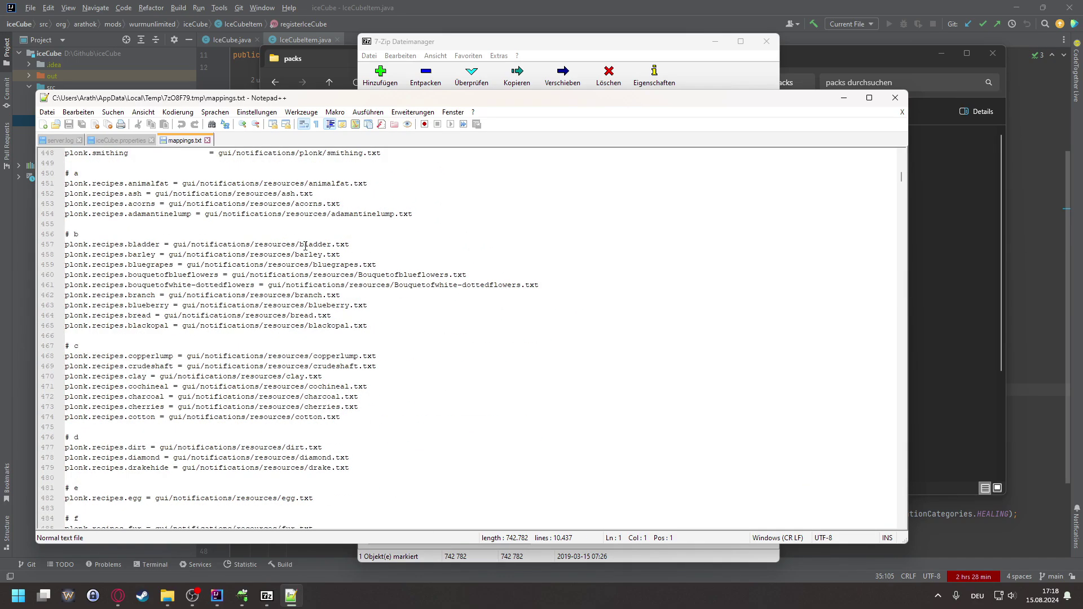
scroll(305, 246, down, 20)
drag(901, 180, 884, 286)
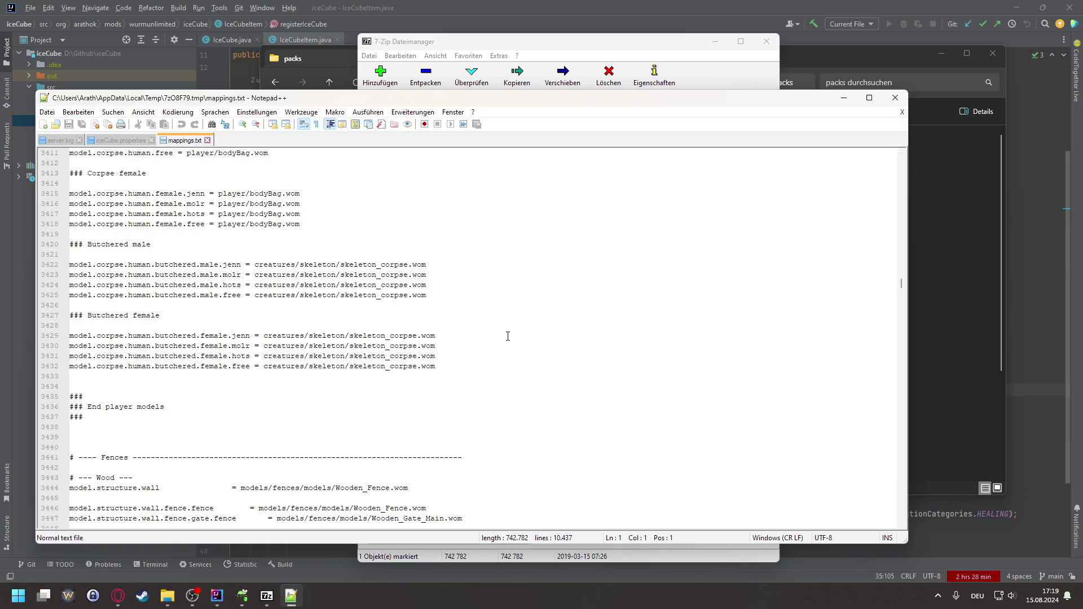
Examine how the butchered female corpse and iron fence entries map model names to .wom files and textures.
drag(164, 335, 168, 366)
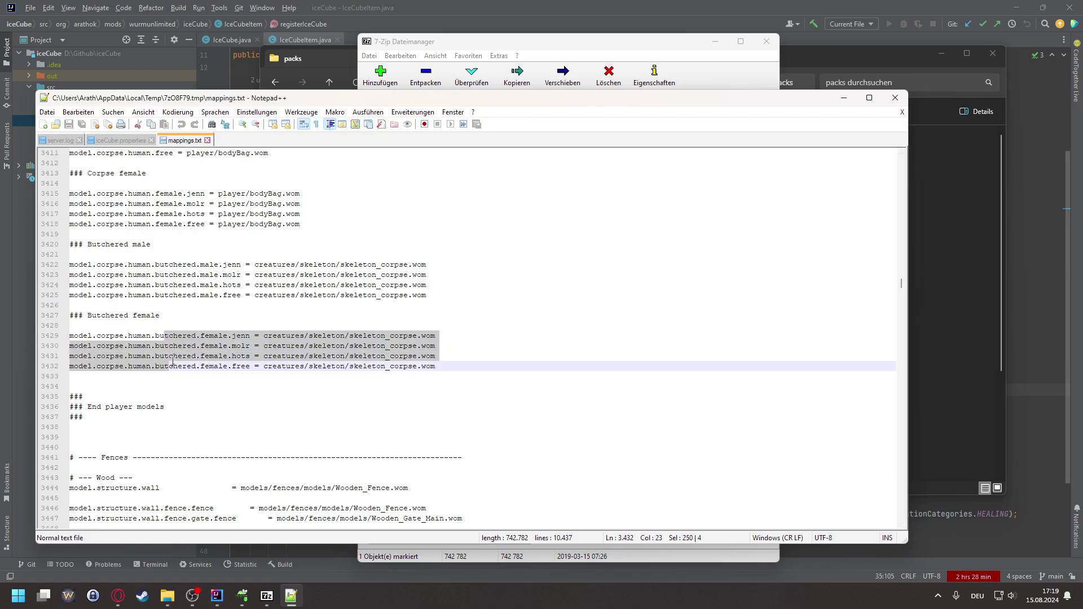
click(785, 317)
drag(901, 285, 902, 292)
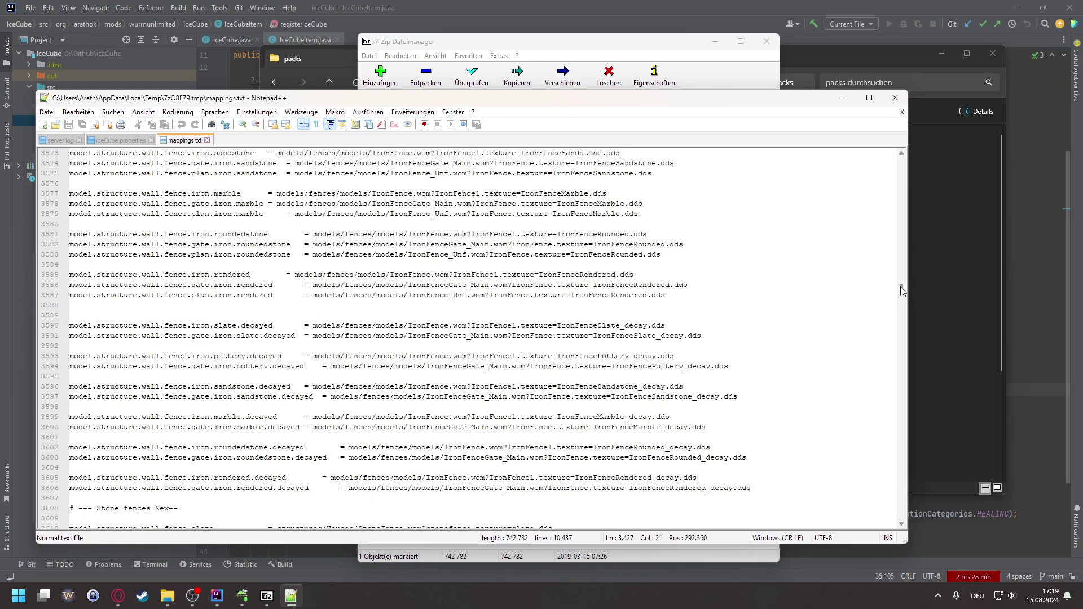
click(75, 389)
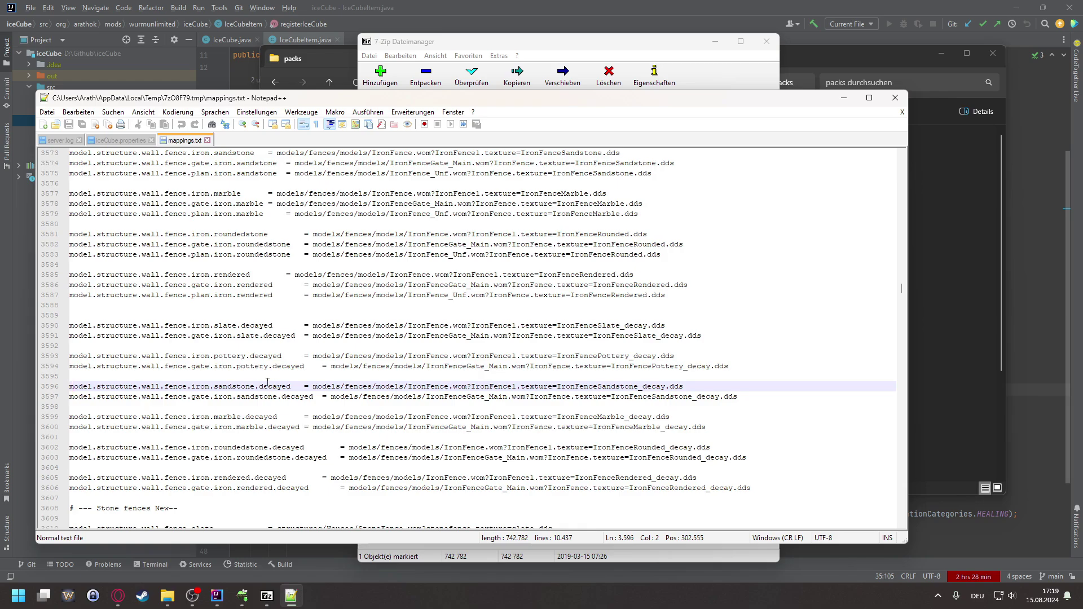
mouse_move(289, 385)
mouse_down()
mouse_move(82, 388)
mouse_move(289, 388)
mouse_up()
scroll(248, 253, up, 2)
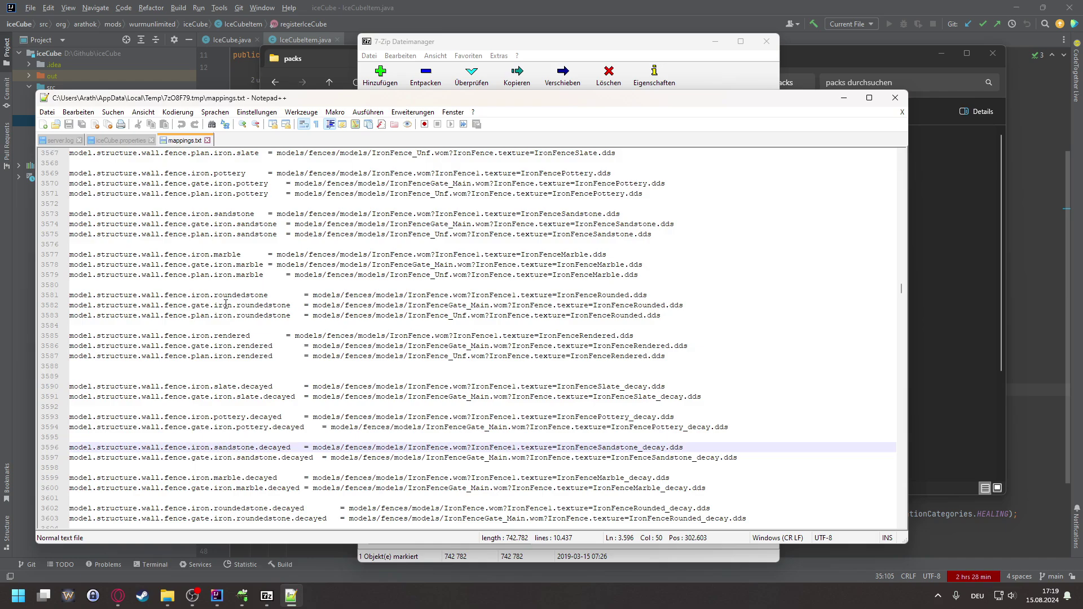
scroll(225, 304, up, 4)
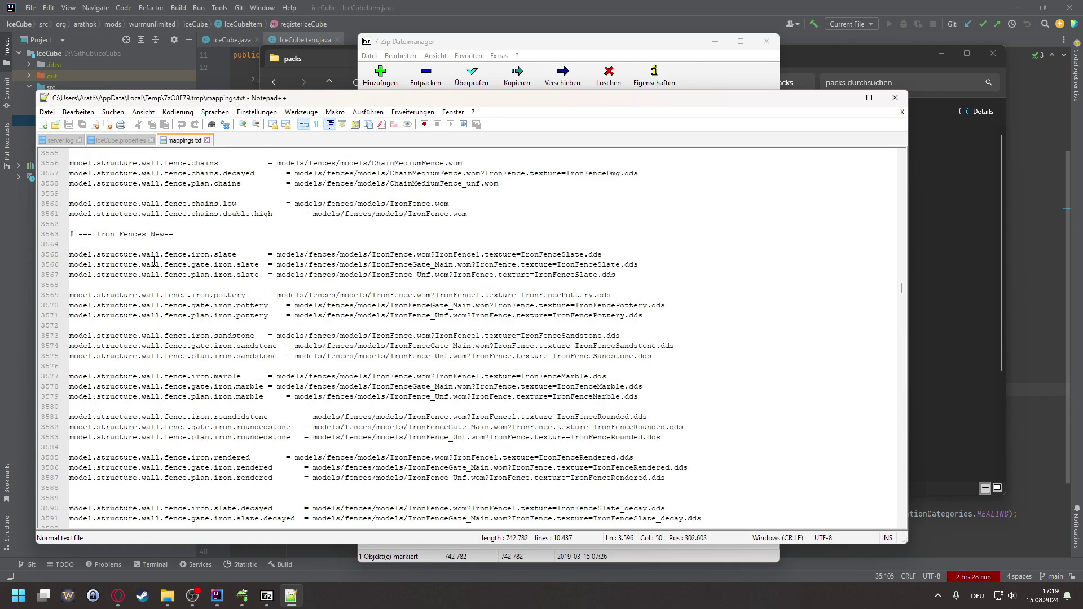
scroll(154, 261, up, 1)
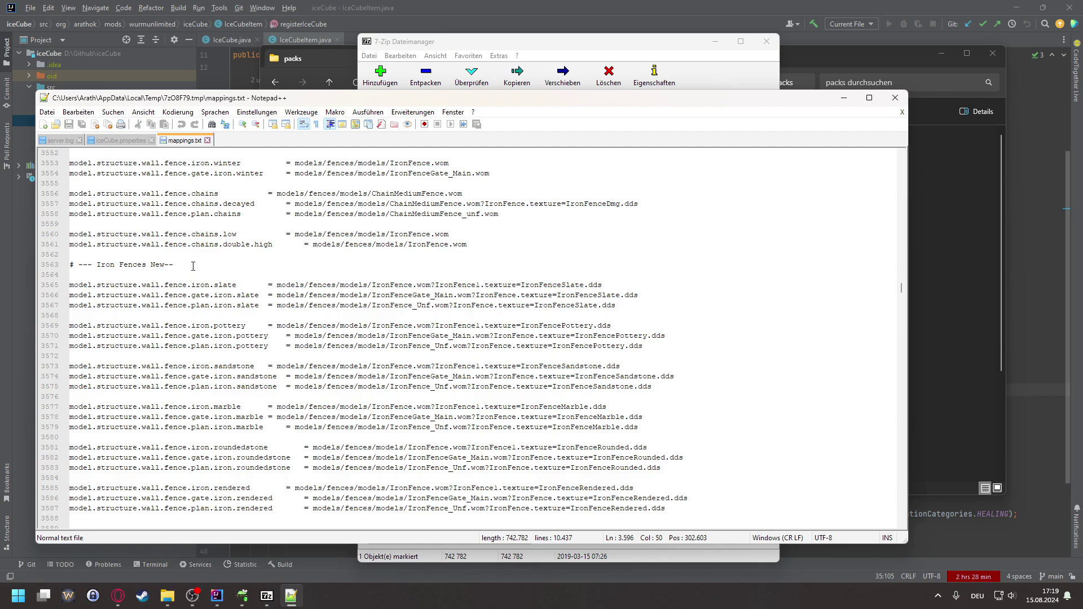
Copy the model.structure.wall.fence.iron.slate mapping line, then close mappings.txt and the graphics.jar archive.
drag(670, 285, 66, 285)
key(ctrl+c)
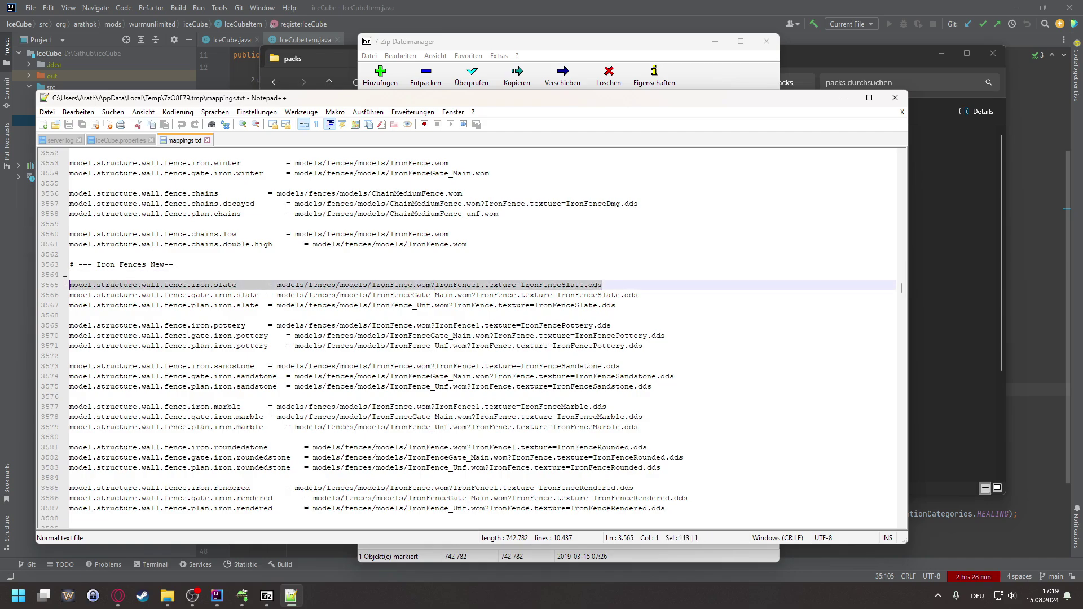
scroll(106, 292, up, 1)
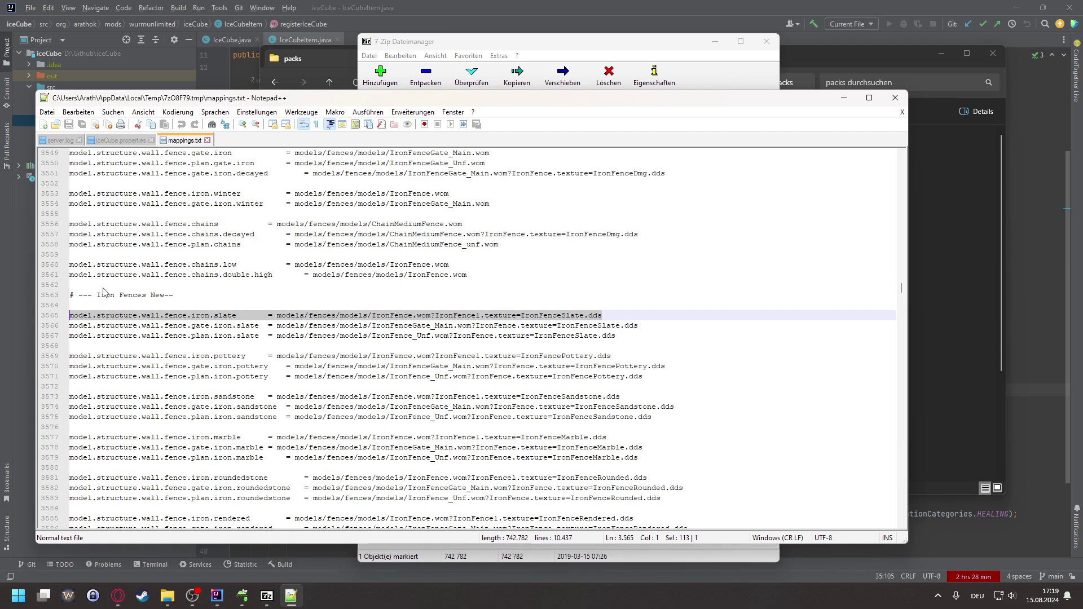
click(895, 97)
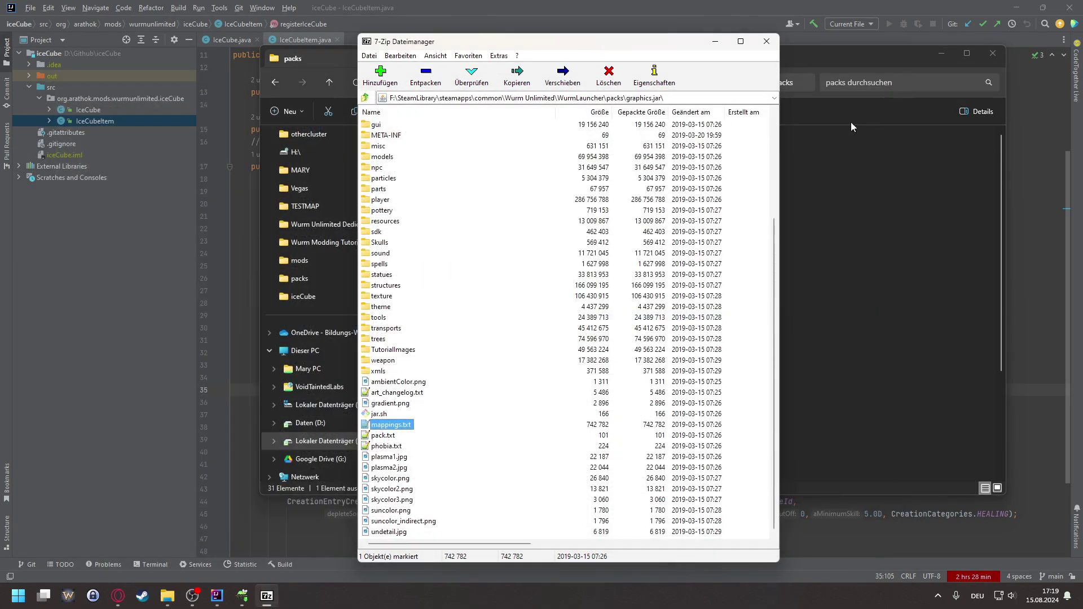
click(767, 41)
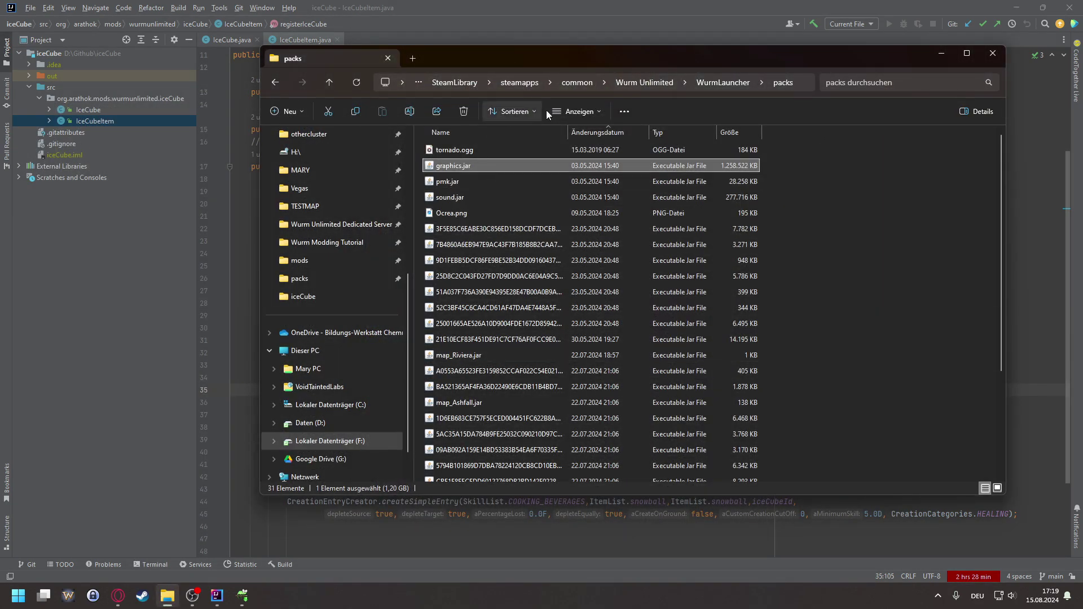
Go to the iceCube folder inside the Wurm Unlimited Dedicated Server's mods folder.
click(378, 226)
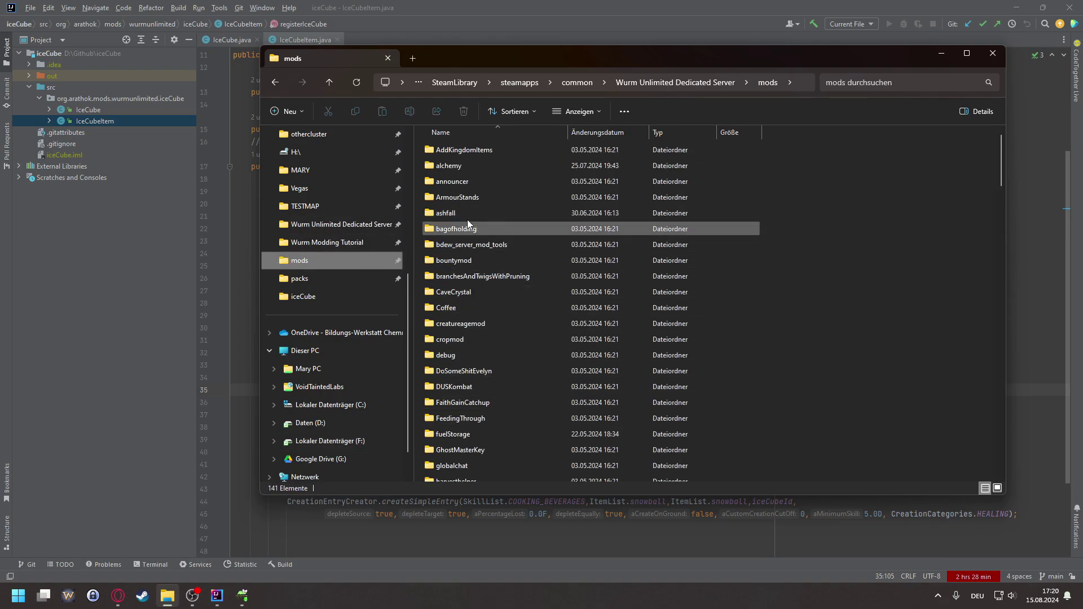
scroll(459, 277, down, 2)
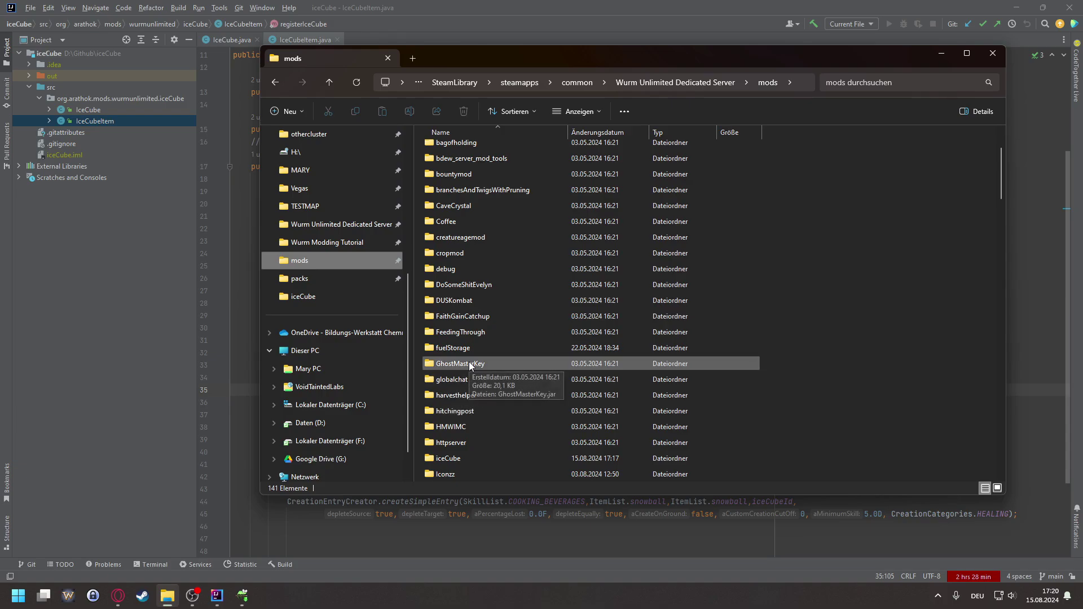
click(462, 455)
double_click(461, 457)
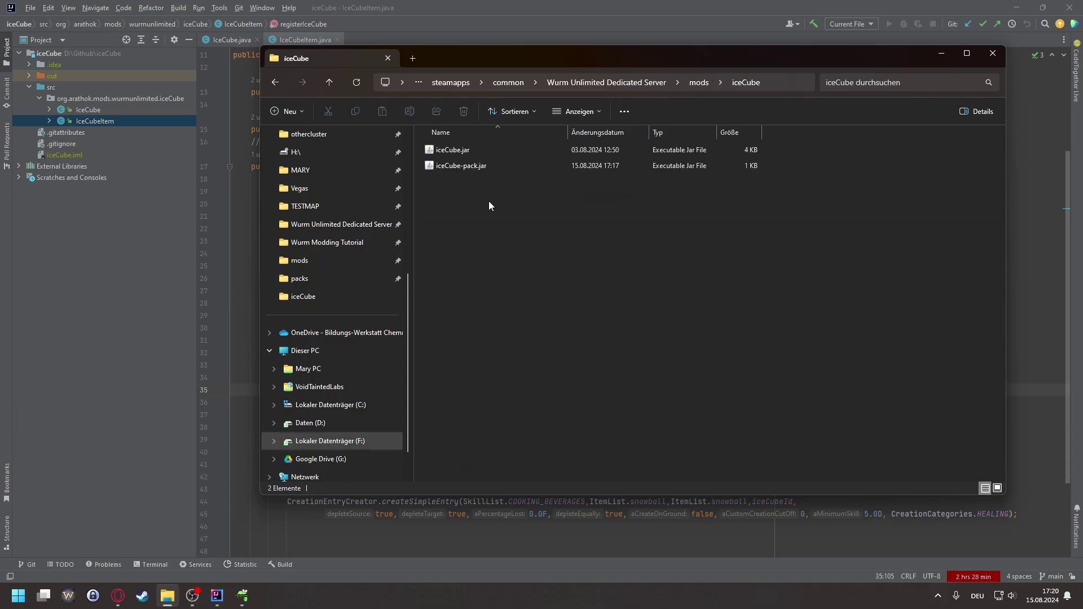
Create a new text document named mappings.txt in the iceCube mod folder.
right_click(470, 172)
right_click(445, 204)
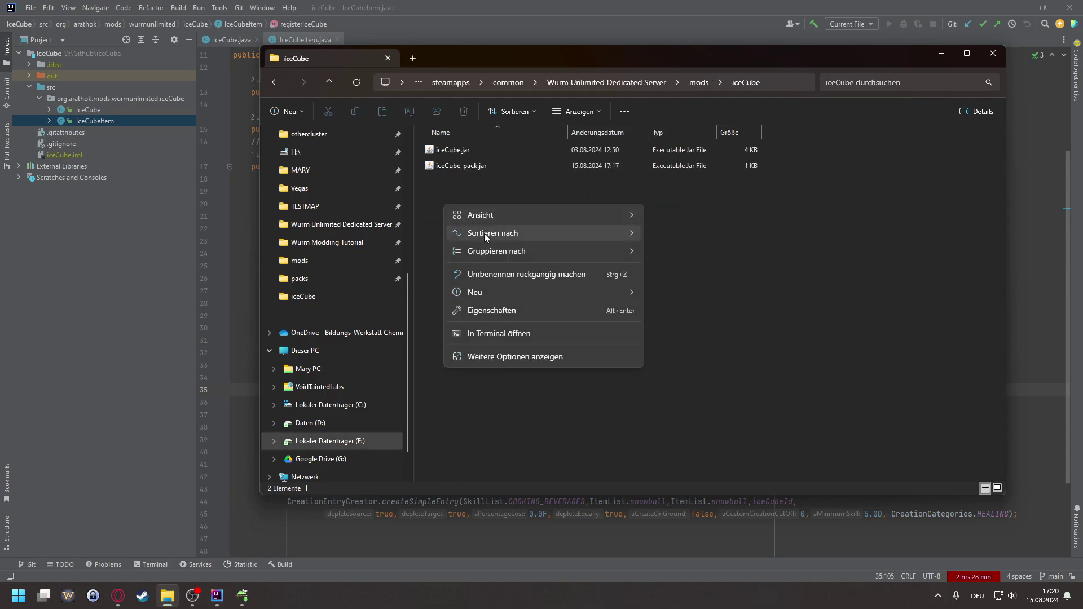
mouse_move(476, 294)
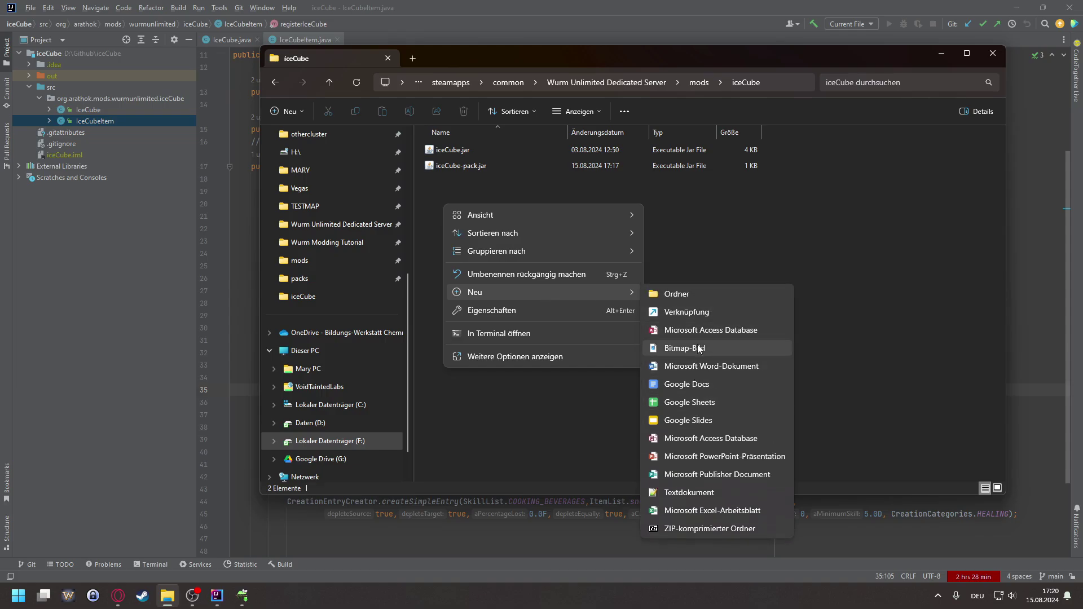
click(718, 492)
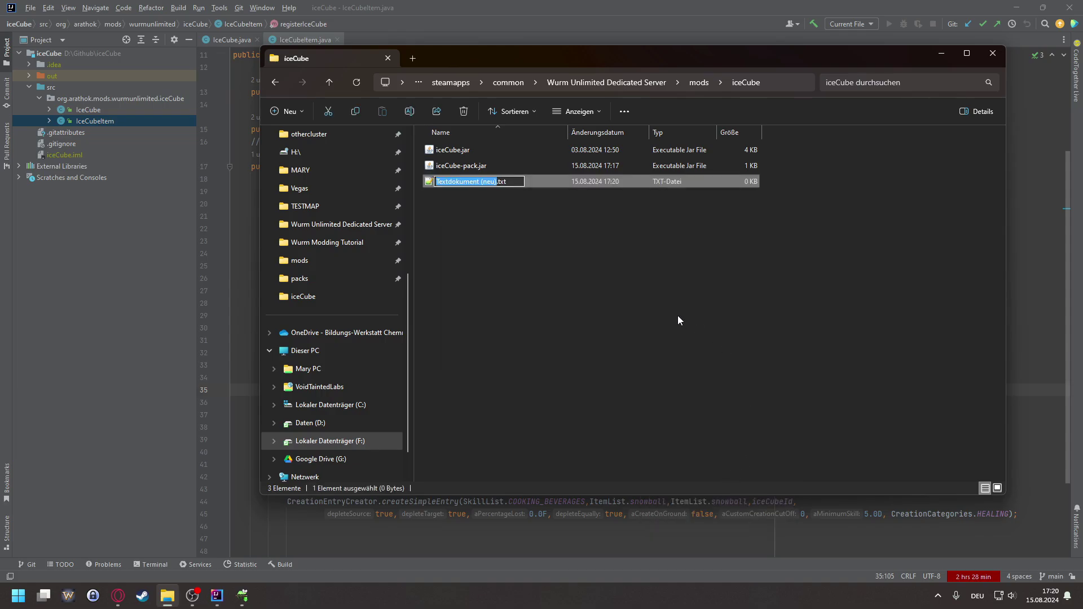
text(mappings)
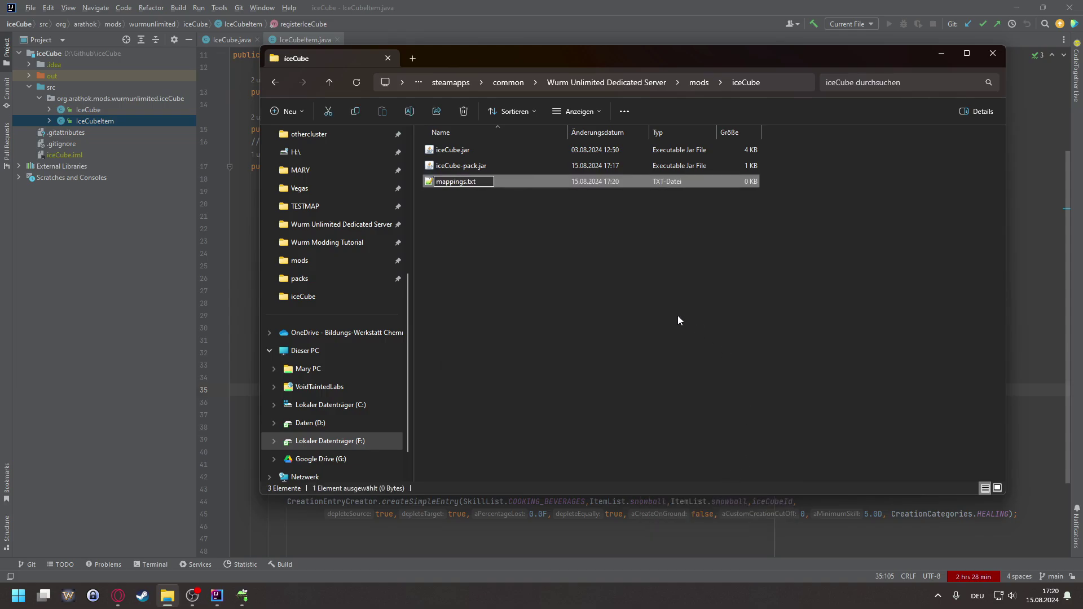
key(Return)
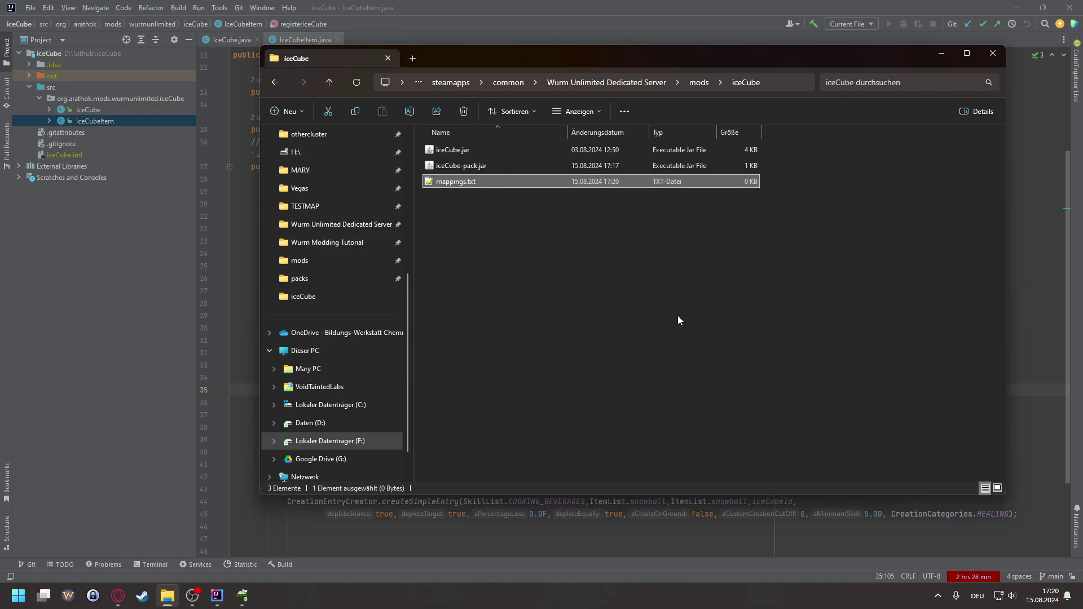
Open mappings.txt and paste the copied model.structure.wall.fence.iron.slate mapping line into it.
key(Return)
key(ctrl+v)
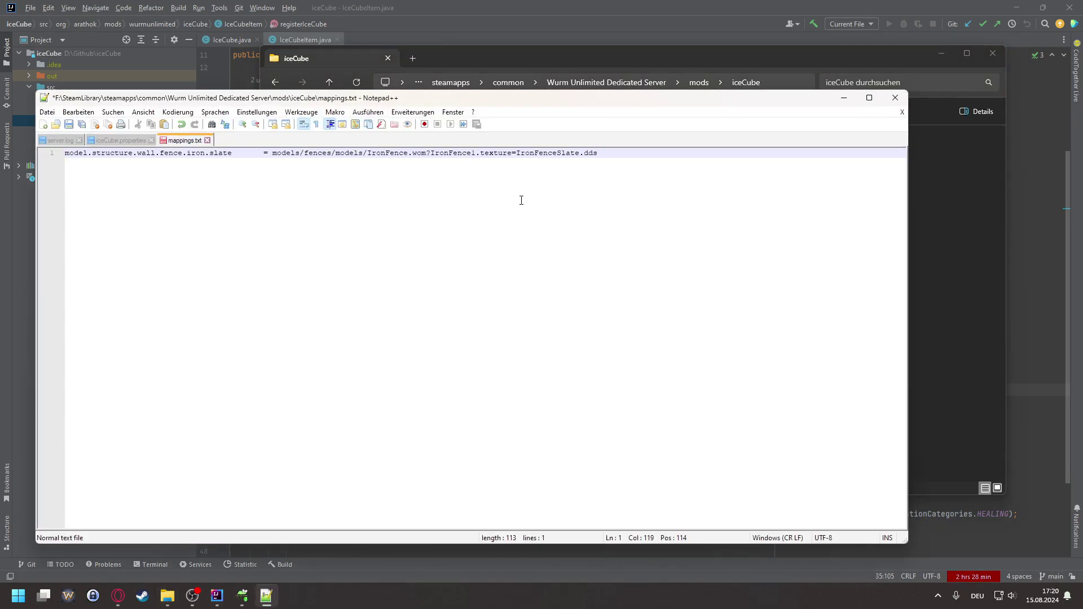
key(Home)
Switch to IntelliJ and copy the model name model.iceCube.iceCube from the modelName call in IceCubeItem.java.
click(619, 29)
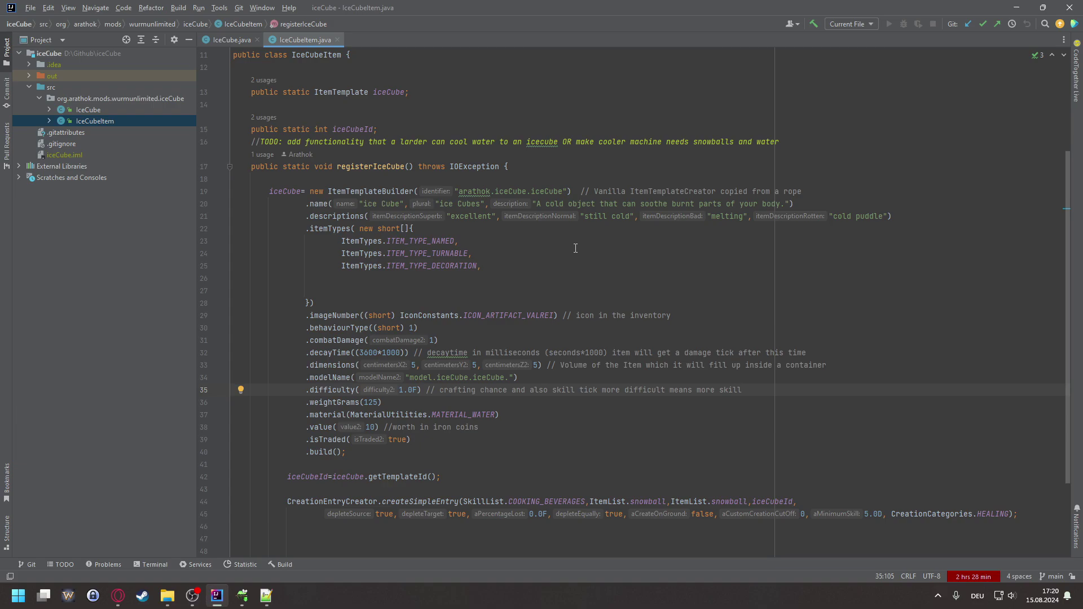
click(440, 377)
click(506, 377)
drag(510, 376, 410, 378)
key(ctrl+c)
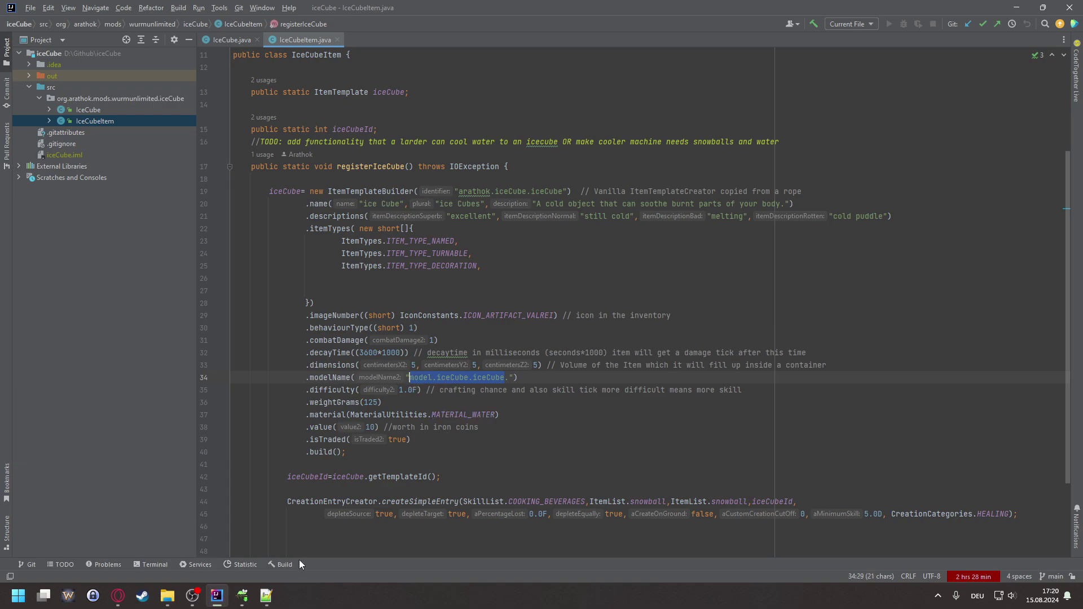
Replace model.structure.wall.fence.iron.slate in mappings.txt with the copied name model.iceCube.iceCube.
click(267, 595)
drag(242, 151, 186, 153)
key(End)
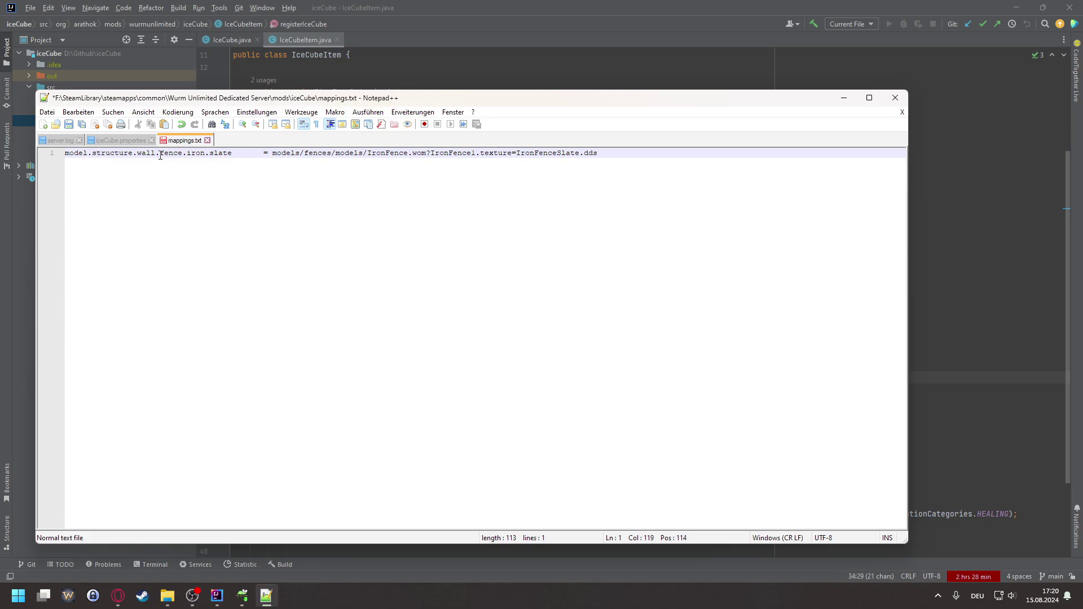
drag(204, 155, 208, 155)
click(235, 156)
drag(237, 154, 65, 150)
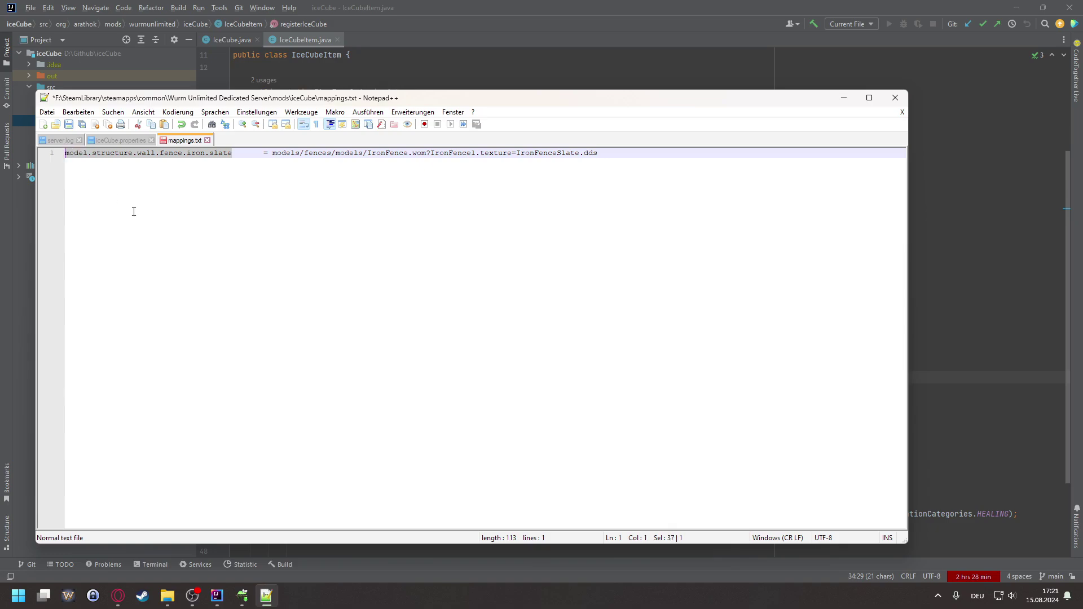
key(ctrl+v)
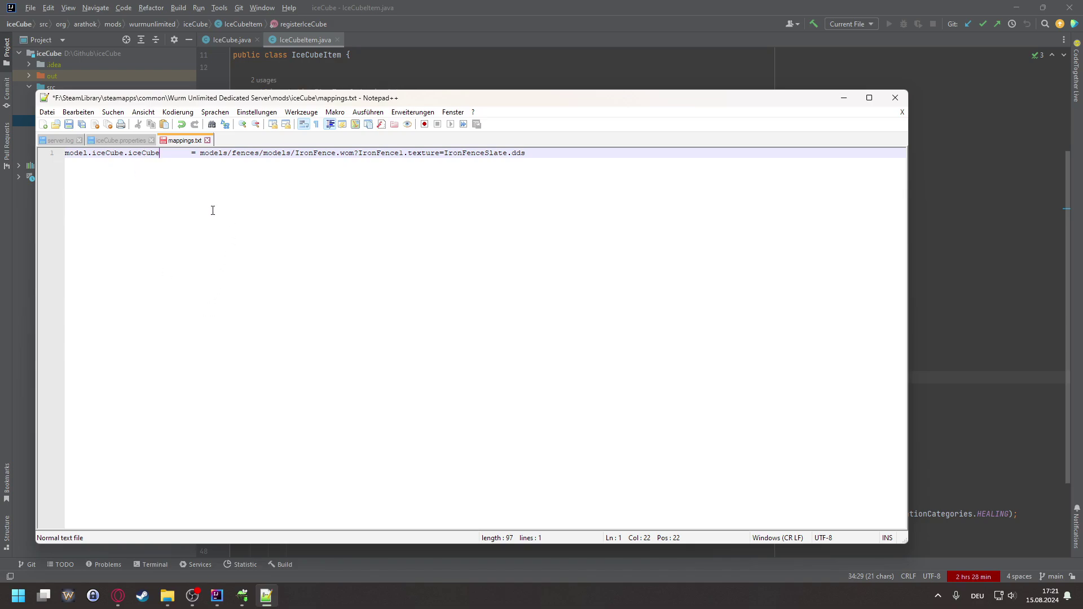
Try adding the author prefix from the item identifier to the front of the modelName value in IceCubeItem.java, and undo it.
click(398, 549)
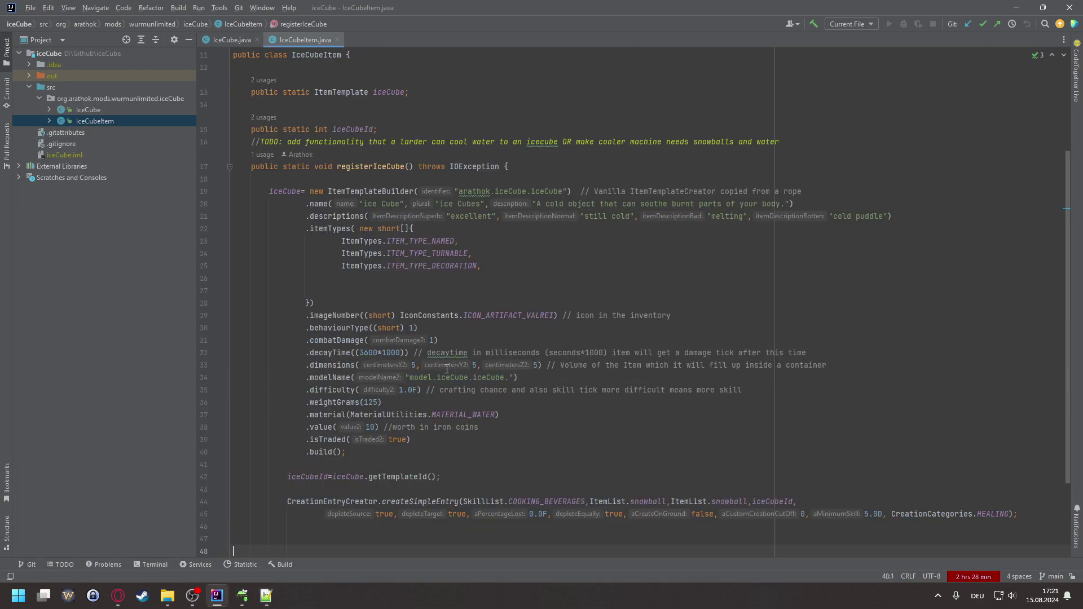
click(470, 191)
key(ctrl+w)
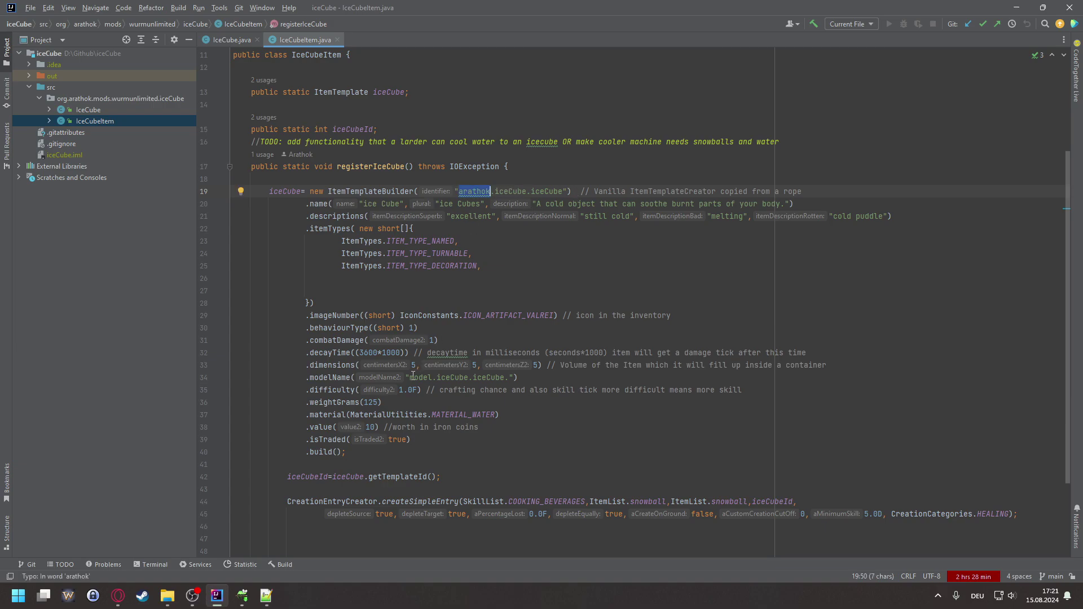
key(shift+Right)
key(ctrl+c)
click(412, 377)
key(ctrl+v)
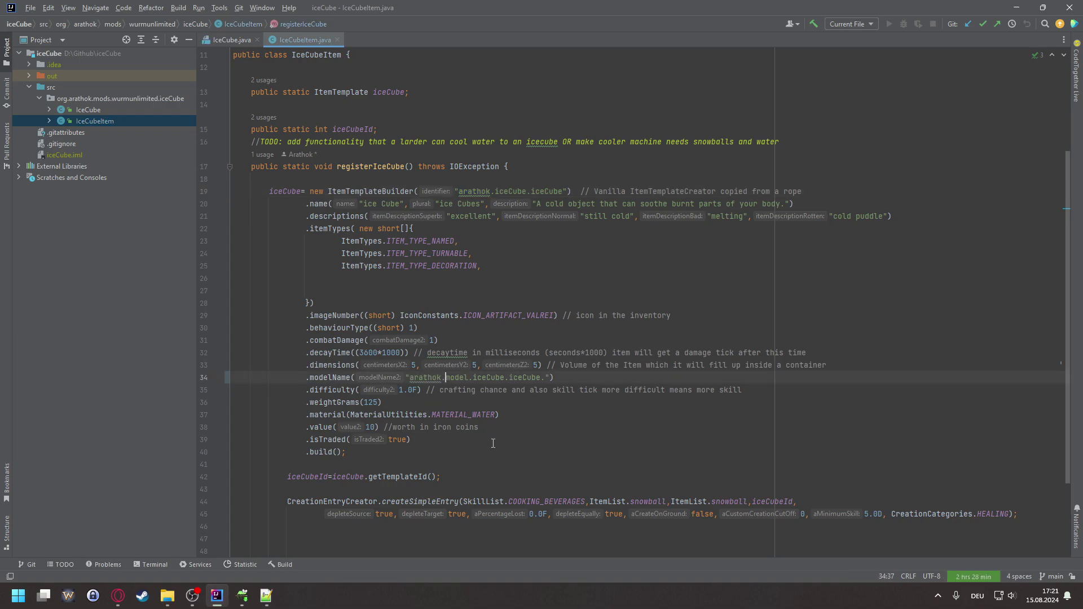
key(ctrl+z)
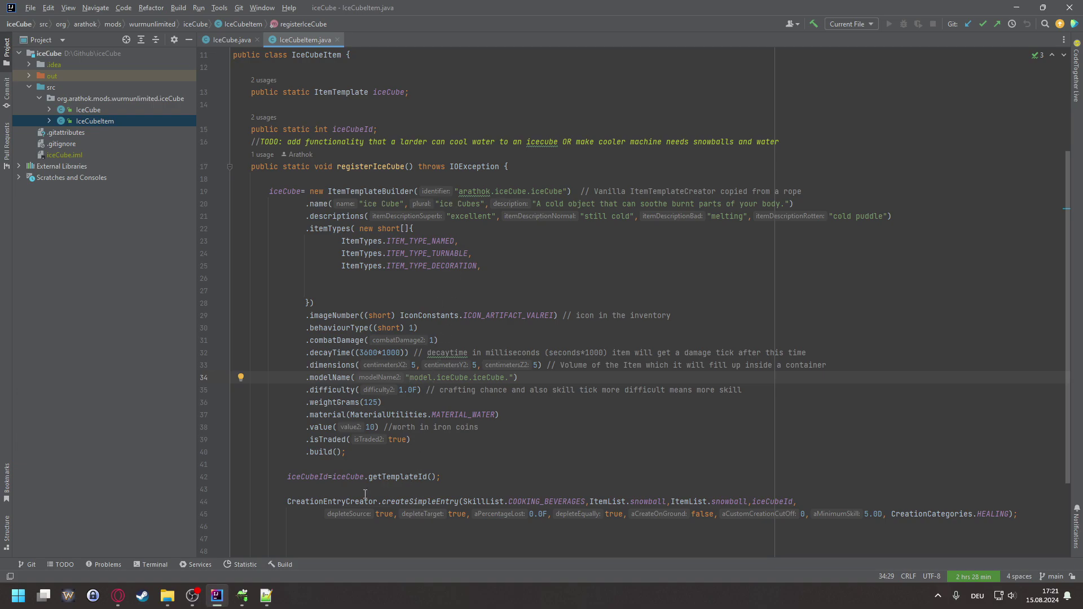
Close the gap before the equals sign in mappings.txt so model.iceCube.iceCube is followed by a single space and "=".
click(264, 603)
click(265, 598)
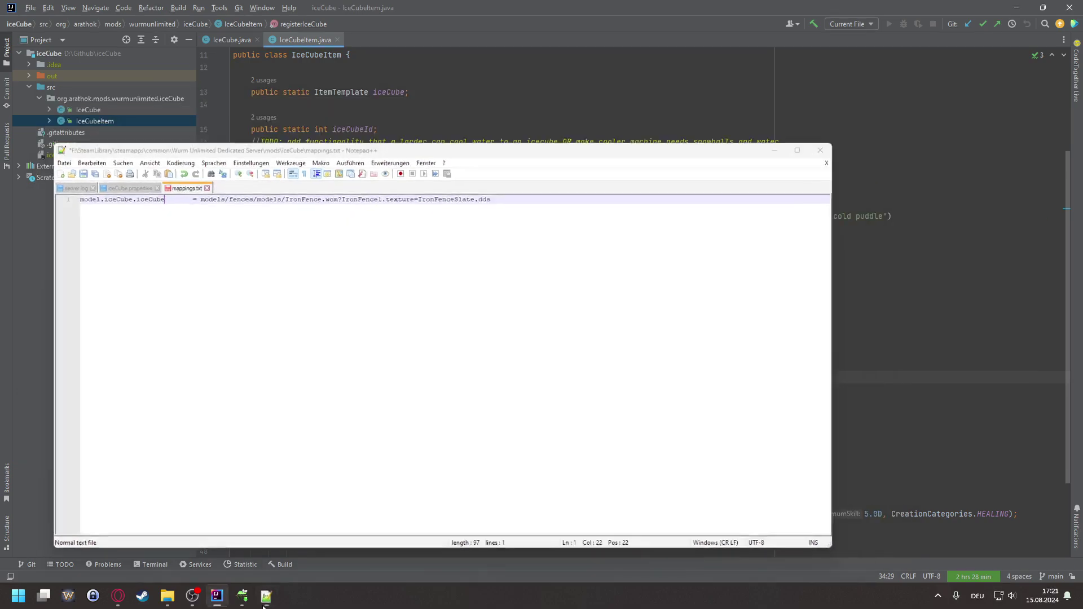
click(266, 595)
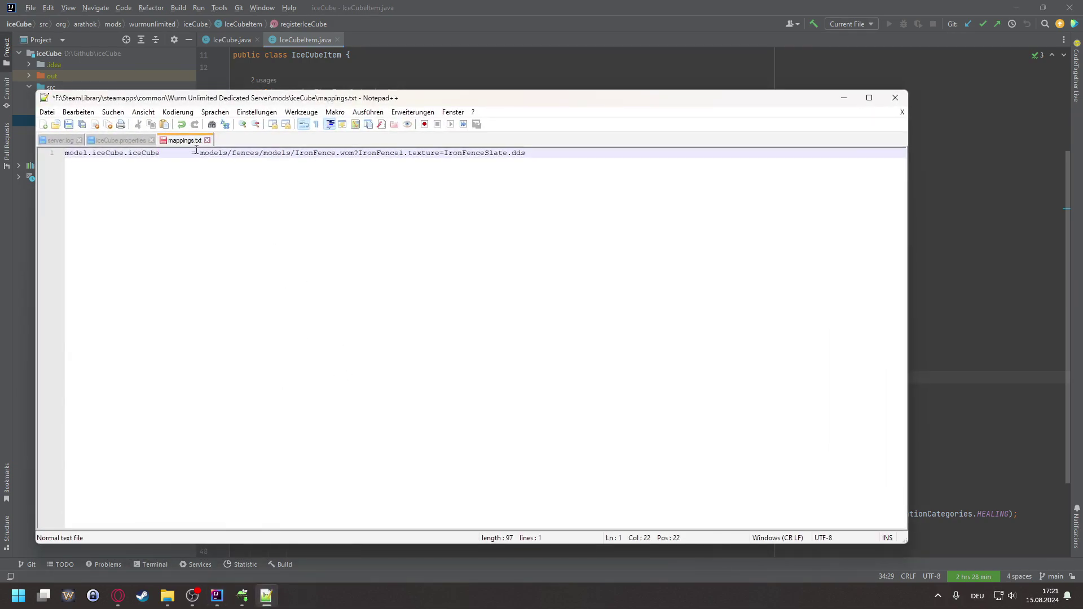
click(173, 155)
key(Delete)
key(Delete)
key(Delete)
key(Delete)
text(=)
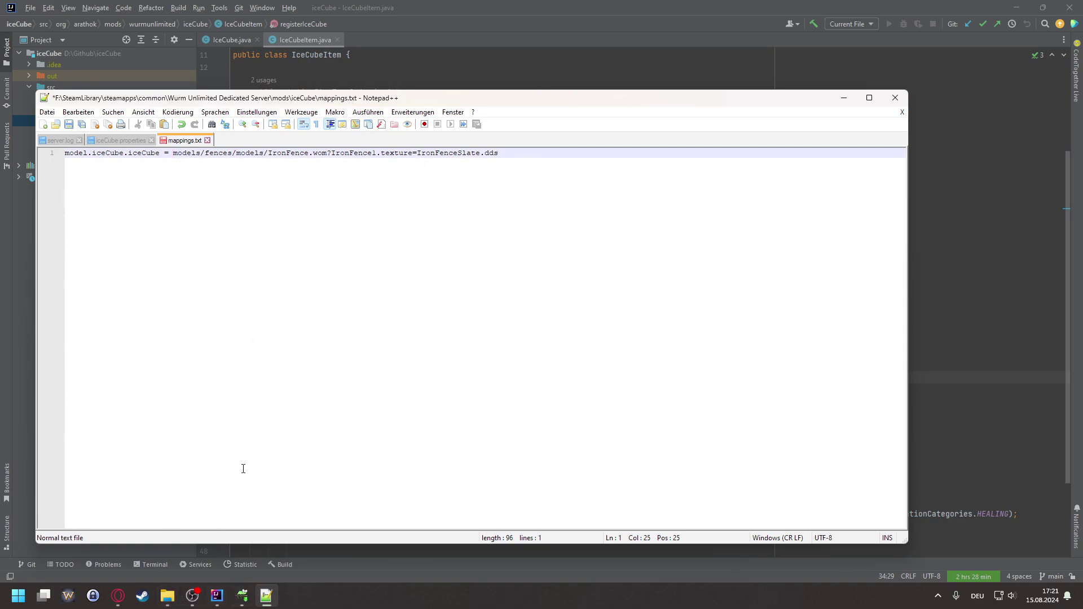
Open the Wurm Modding Tutorial folder on the desktop and select test2.dds among the model and texture files.
click(168, 602)
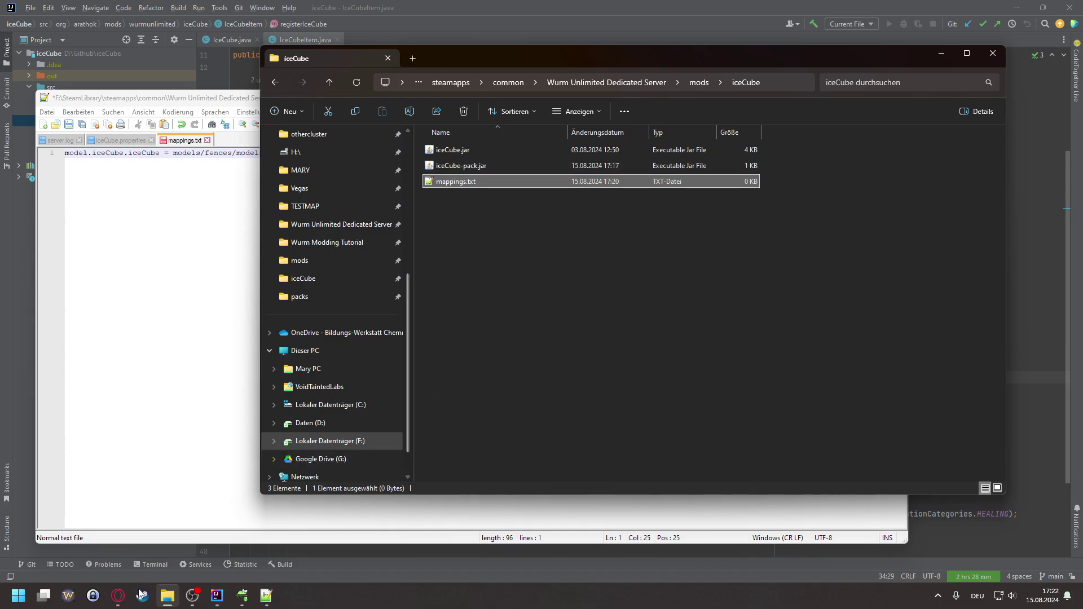
mouse_move(115, 602)
key(super+d)
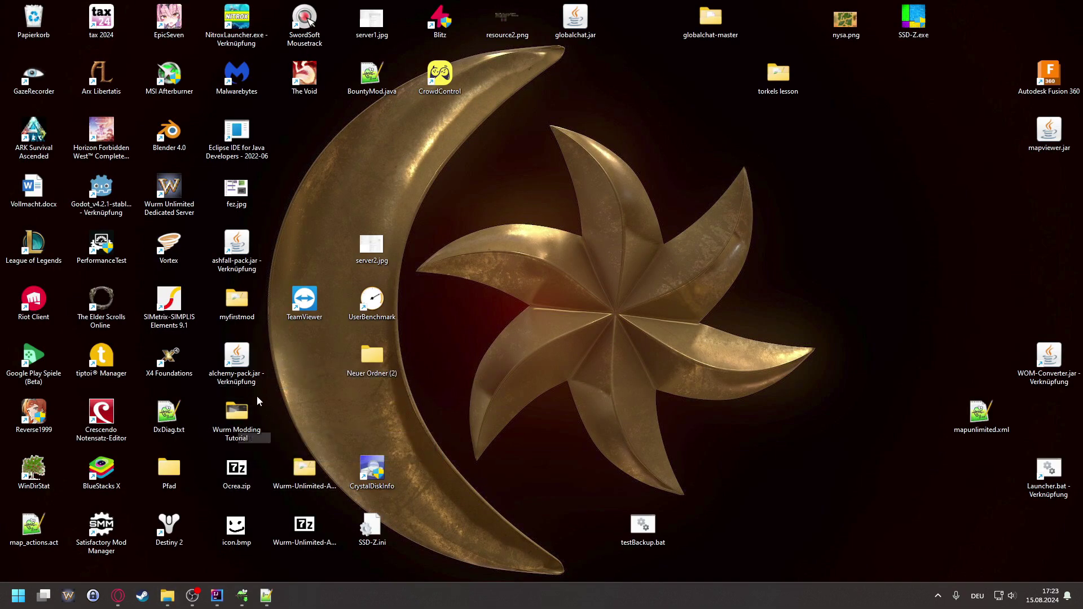
double_click(215, 421)
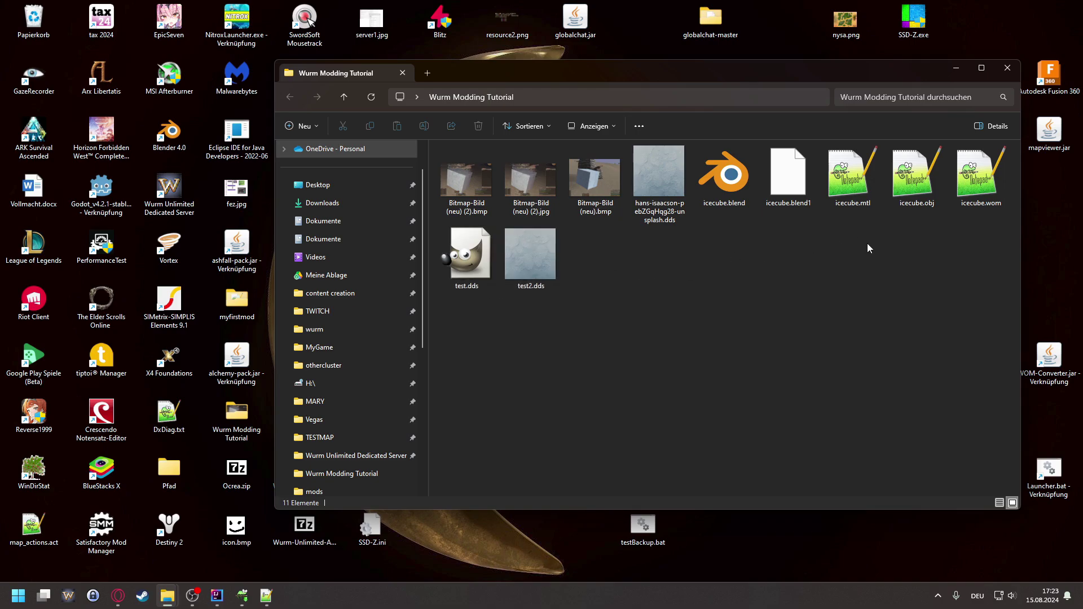
mouse_move(972, 218)
click(552, 260)
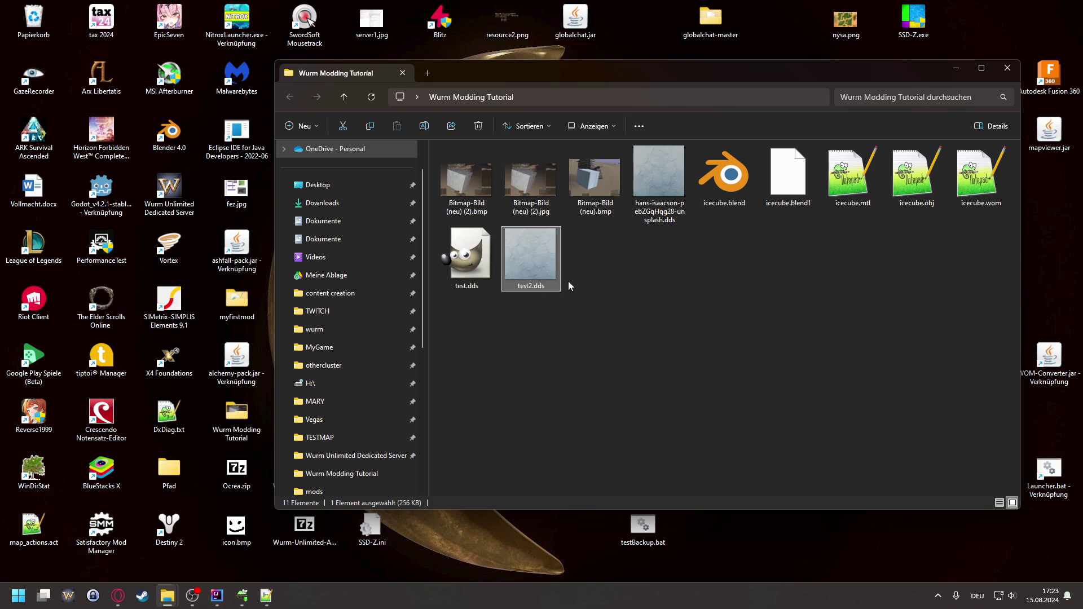
Open icecube.mtl and examine which .dds texture file its map_Kd line references, then close it.
double_click(853, 204)
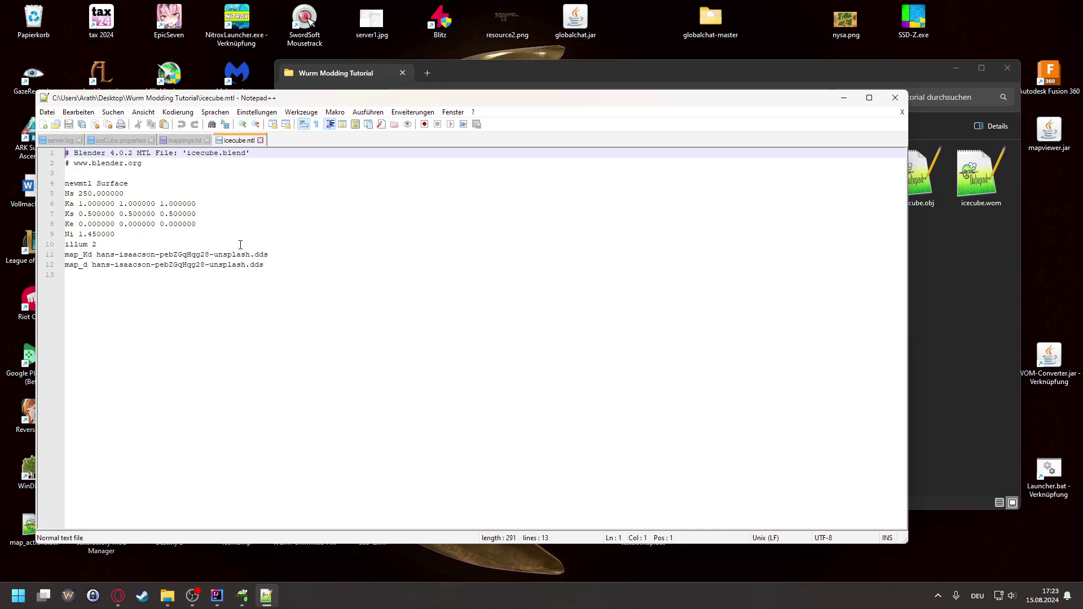
click(894, 97)
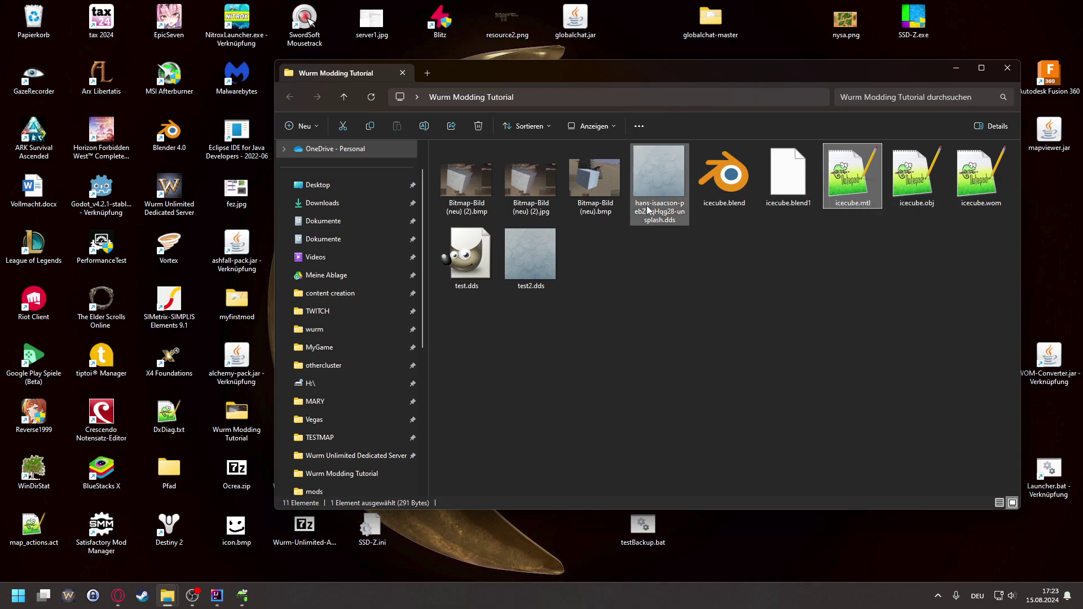
key(Return)
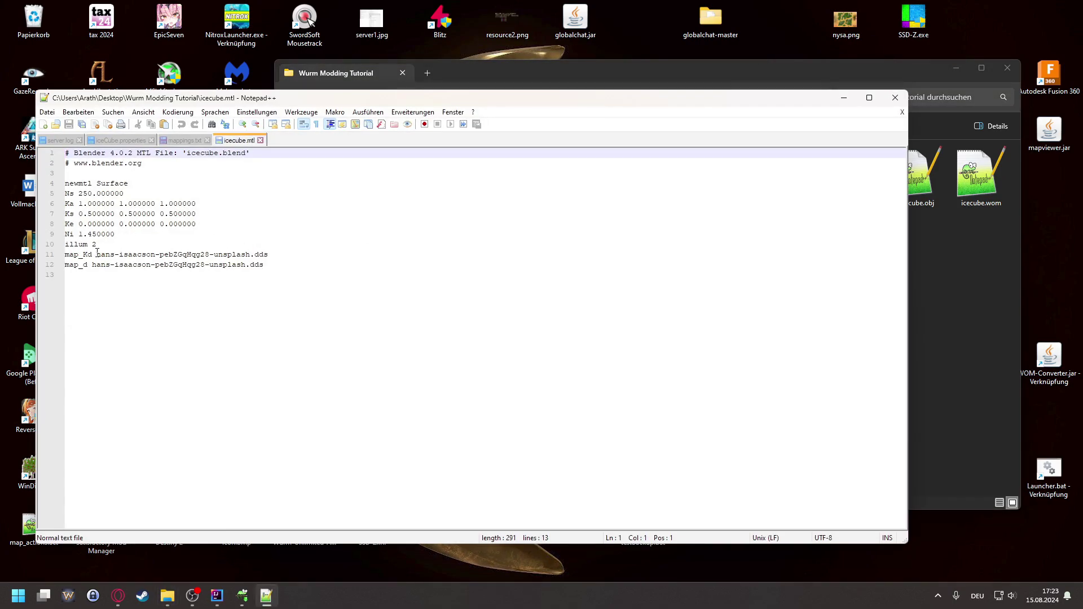
click(94, 254)
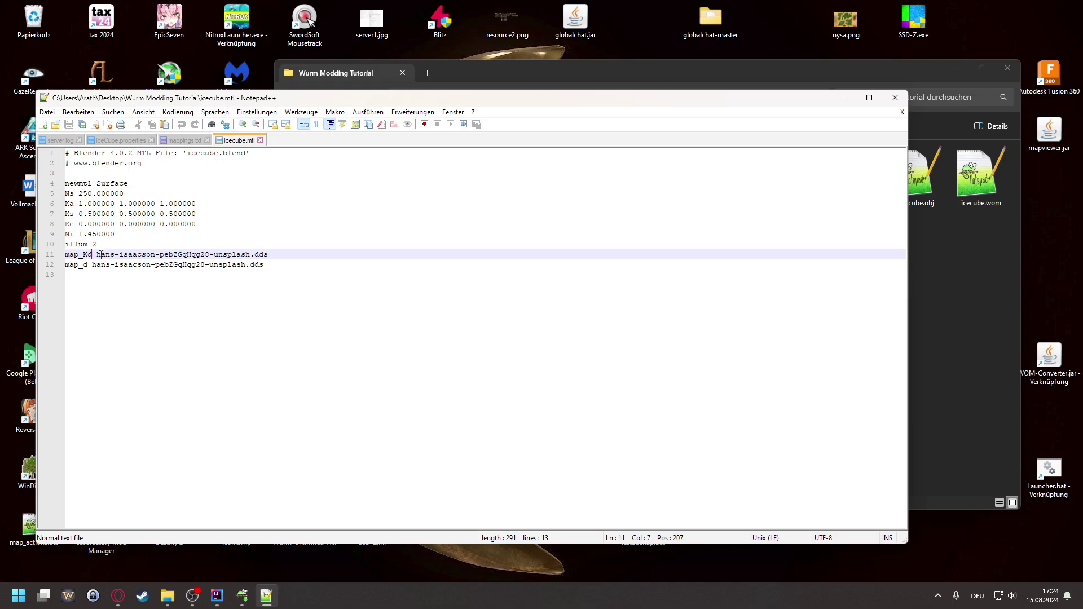
drag(98, 255, 278, 252)
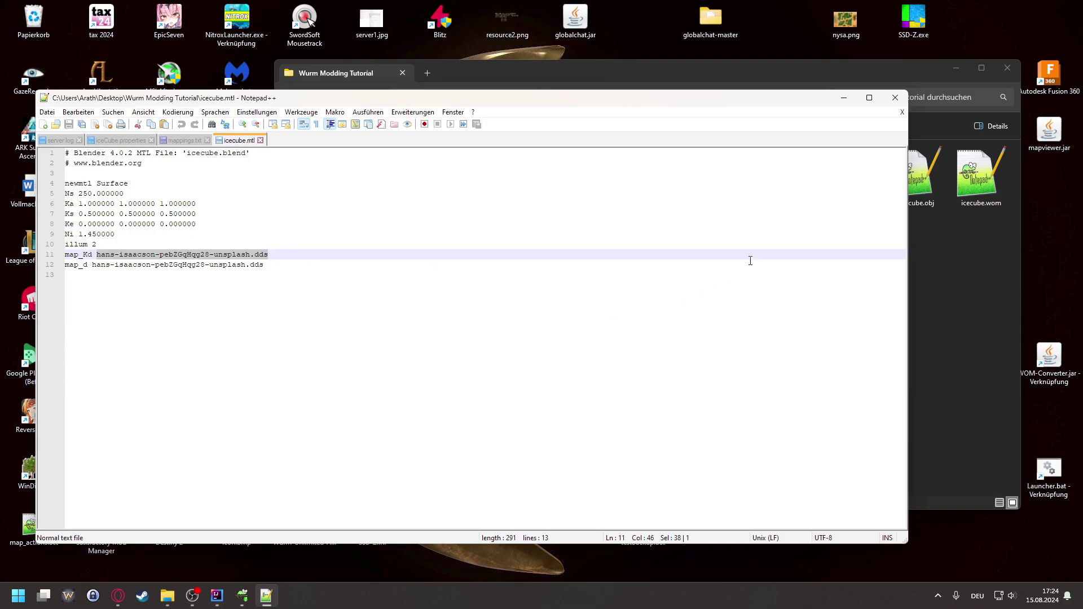
click(895, 97)
Open the .dds texture referenced by icecube.mtl in GIMP with its mipmaps loaded, inspect it, and close GIMP.
click(685, 205)
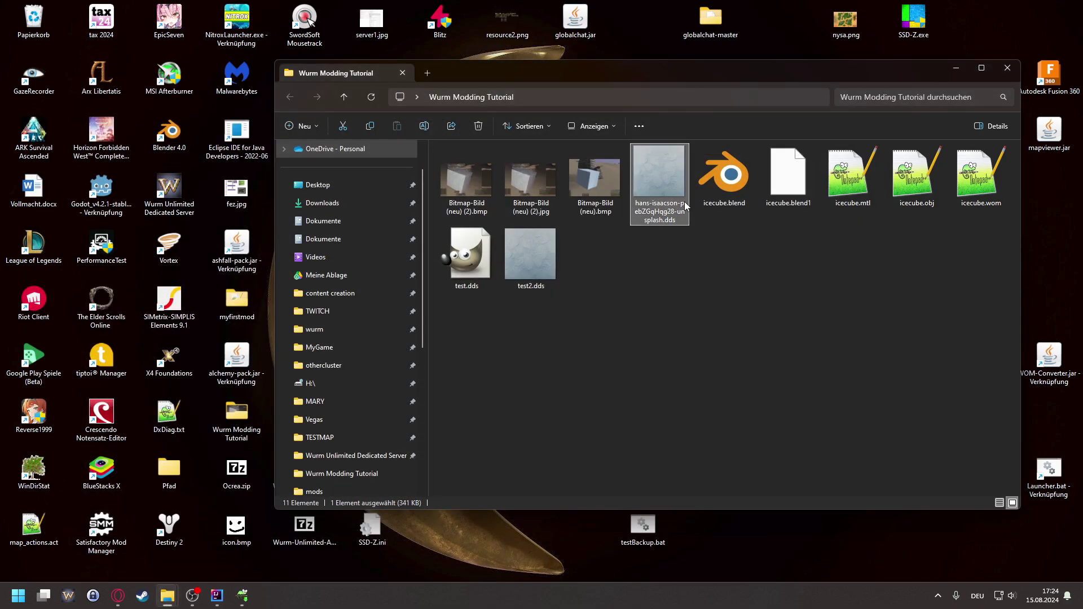
right_click(672, 184)
mouse_move(719, 243)
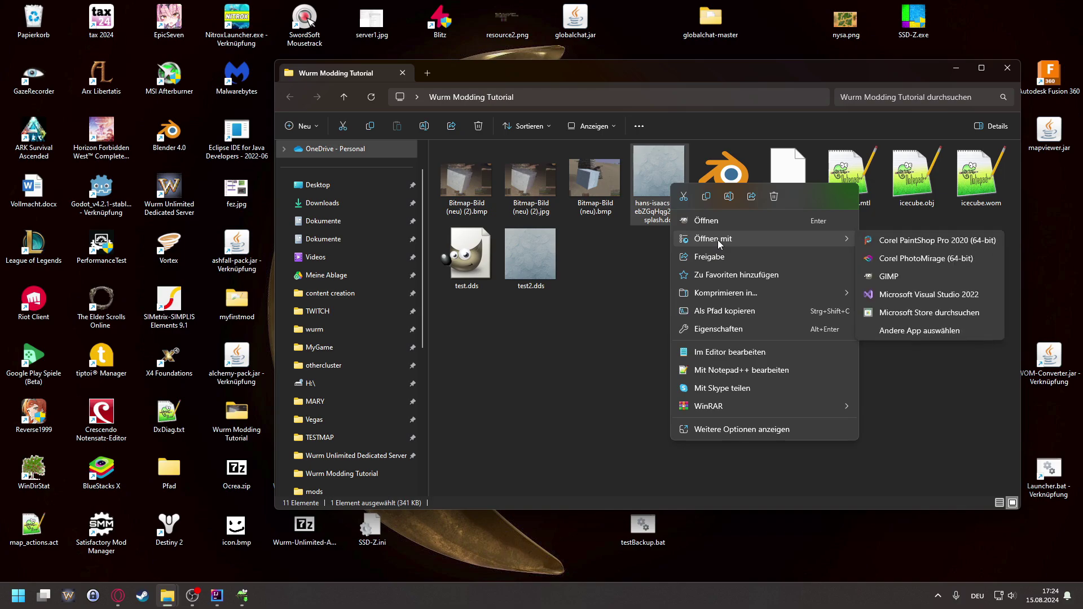
click(890, 279)
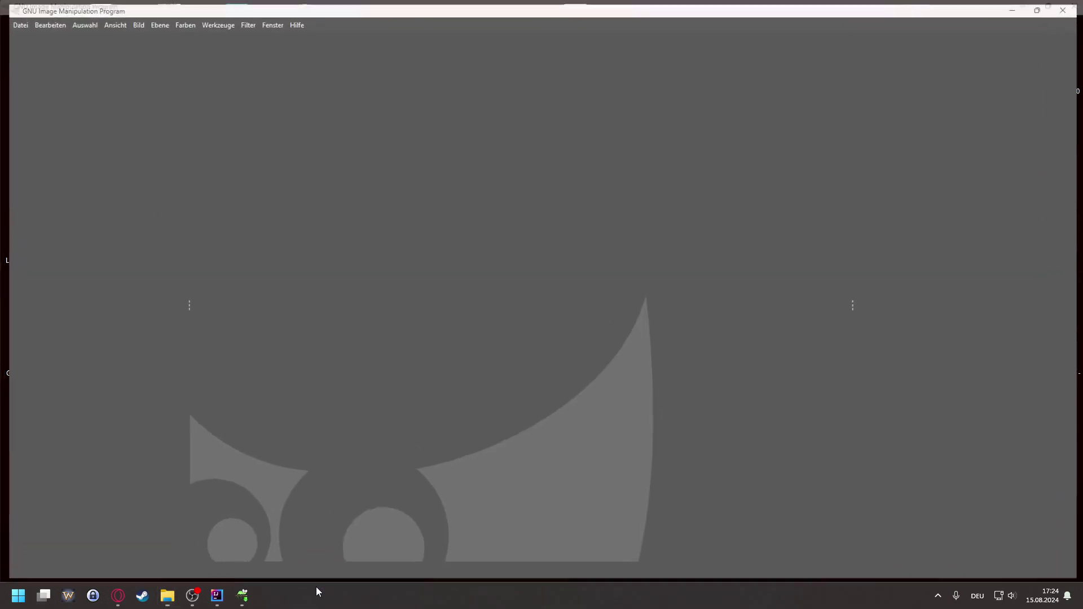
click(224, 127)
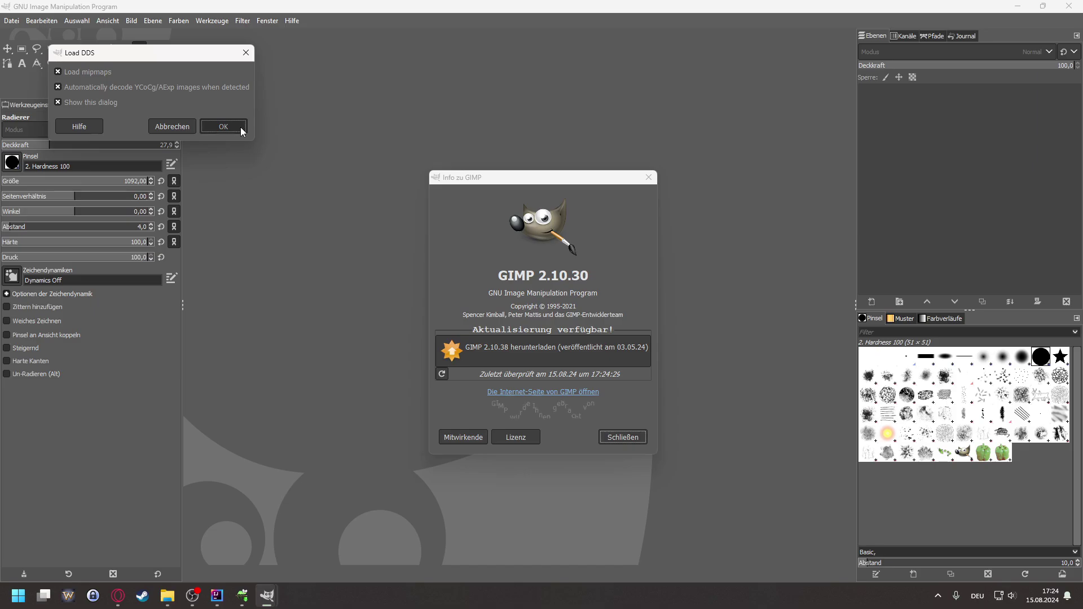
click(609, 438)
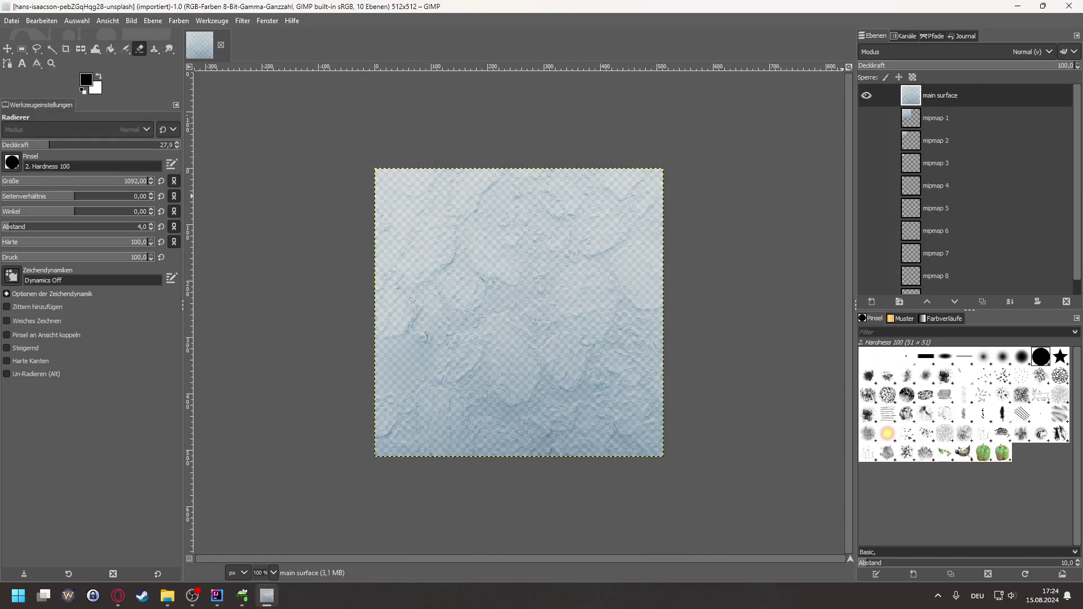
click(1068, 6)
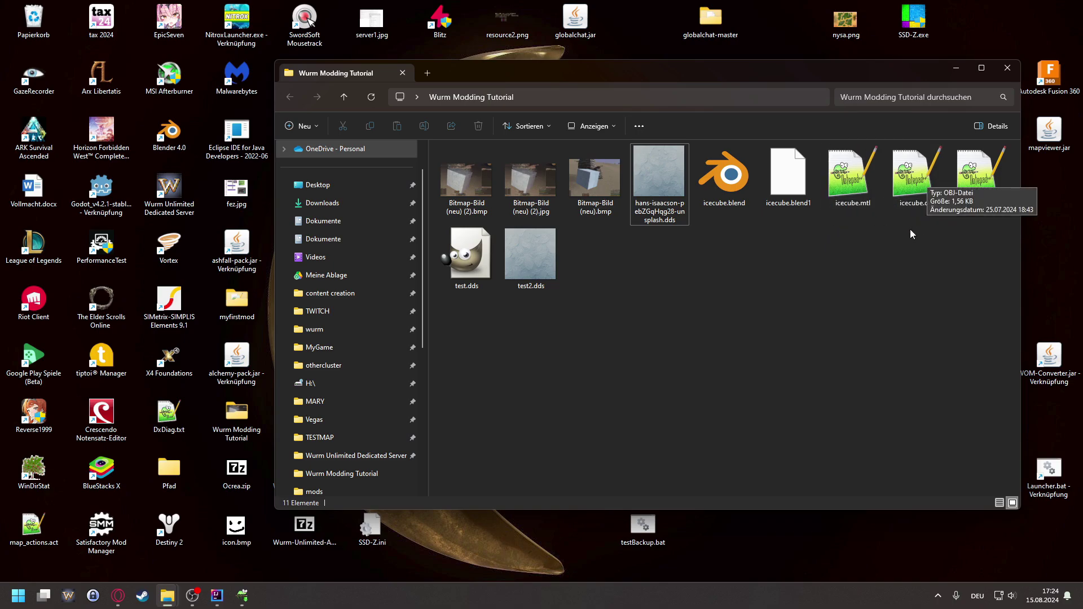
Recheck the texture file name on the map_Kd line of icecube.mtl and close the editor.
double_click(849, 198)
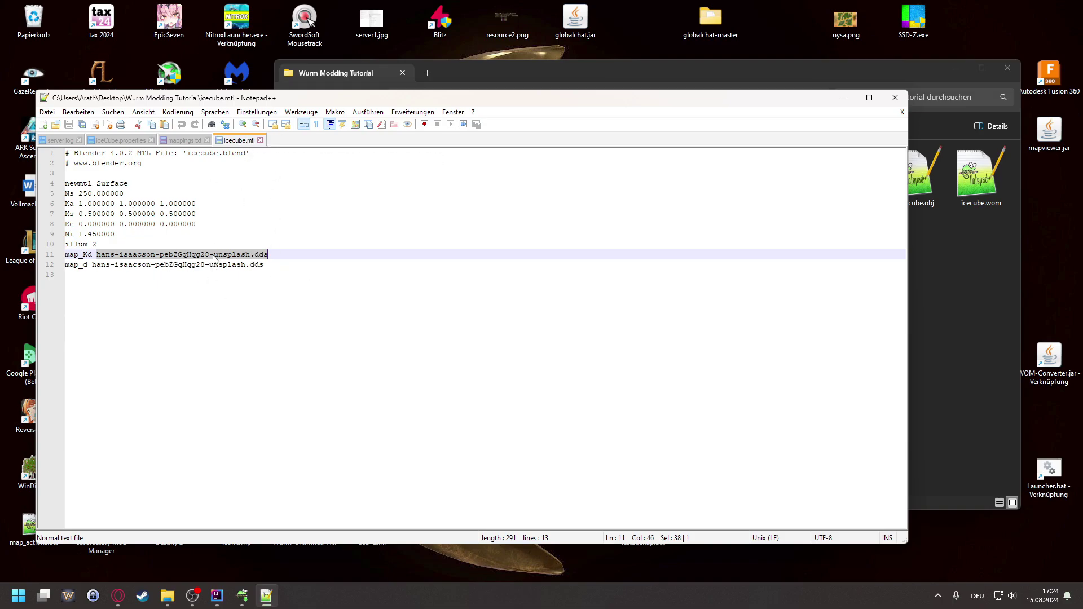
click(895, 97)
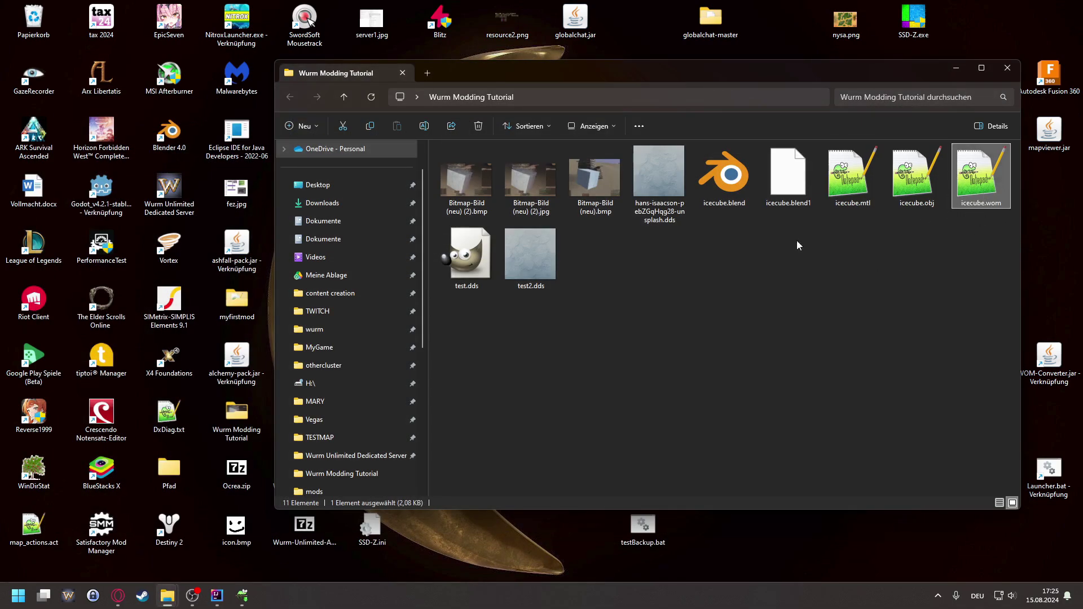
Copy icecube.wom and the .dds texture referenced by icecube.mtl from the Wurm Modding Tutorial folder into the server's mods\iceCube folder.
ctrl+click(680, 199)
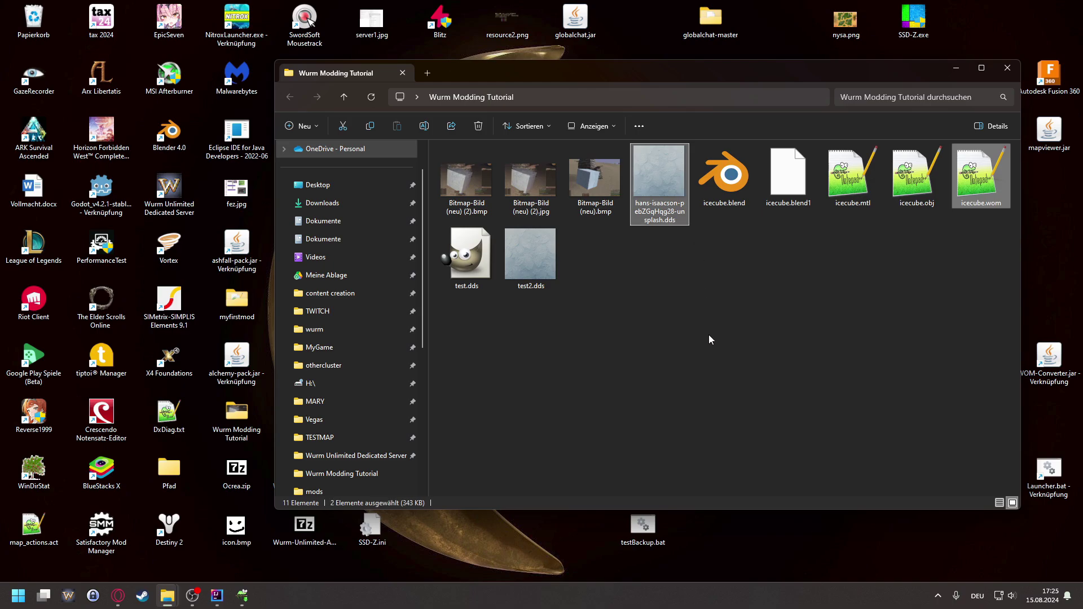
key(ctrl+c)
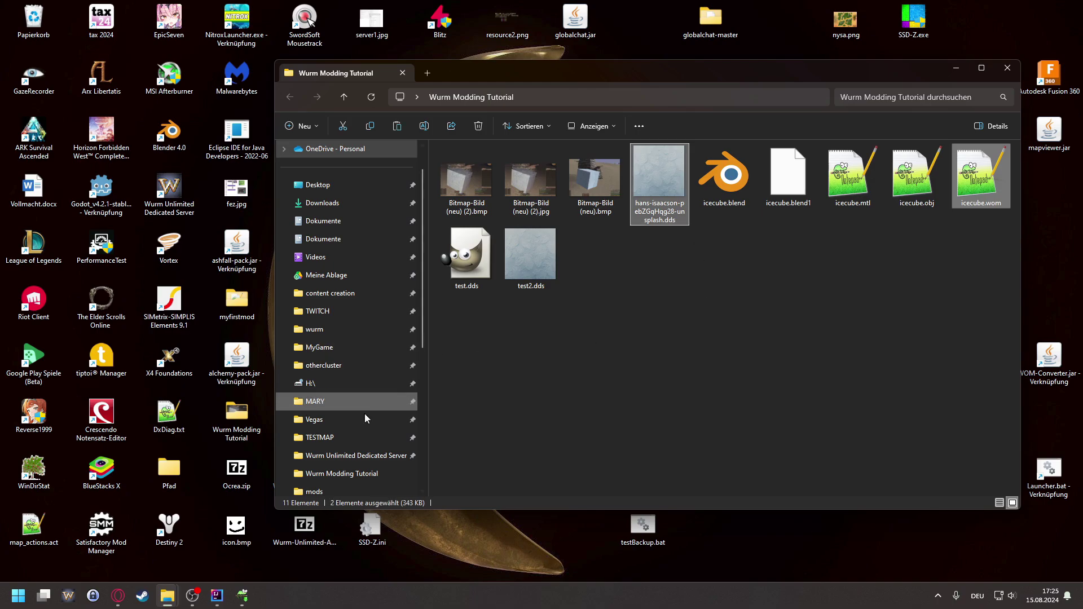
scroll(360, 446, down, 1)
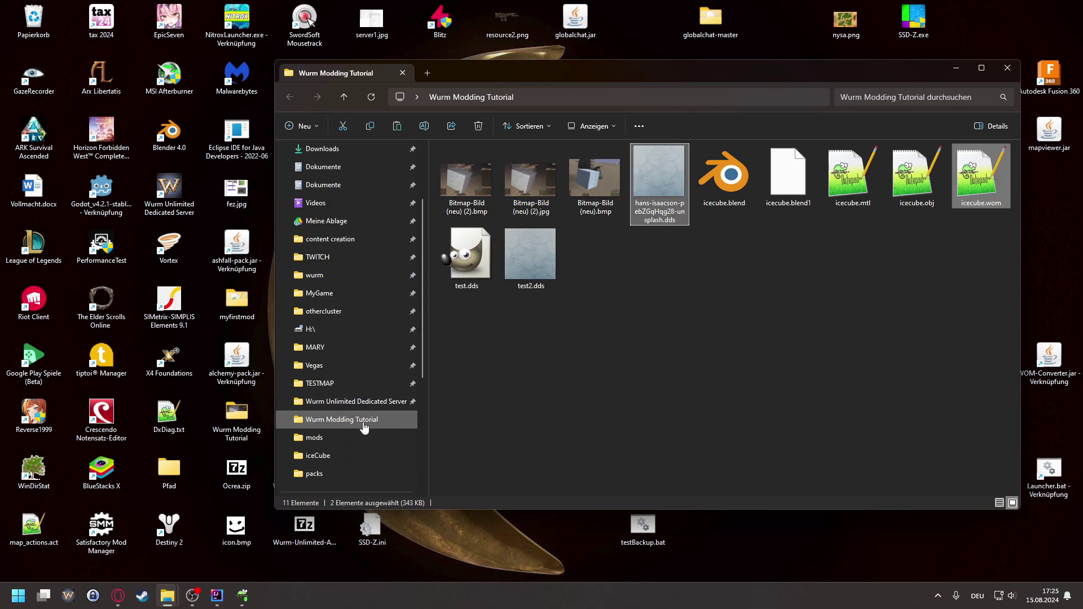
click(360, 440)
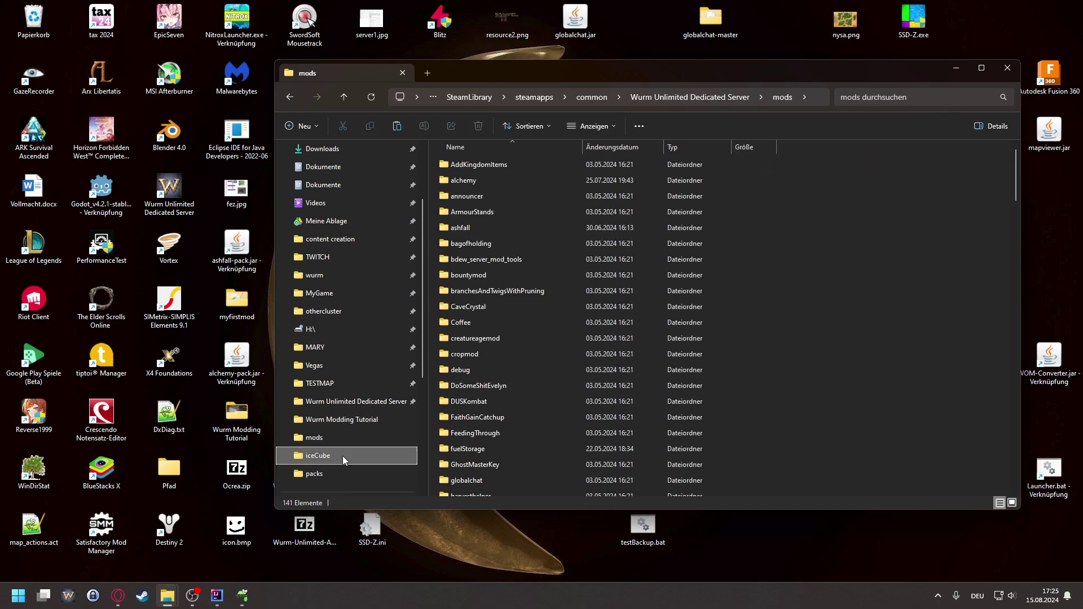
click(345, 455)
key(ctrl+v)
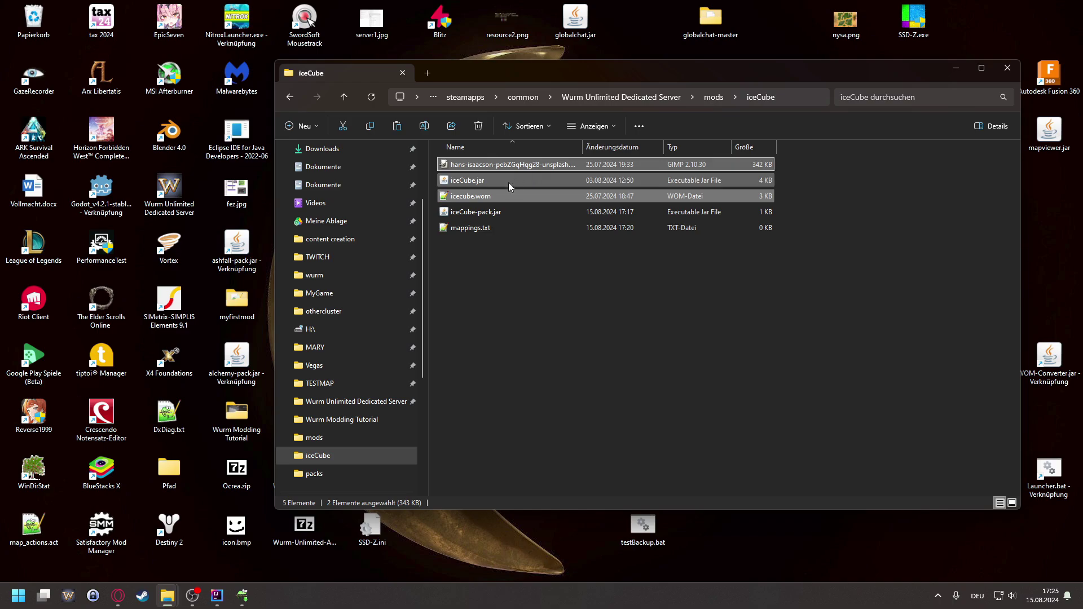
click(504, 284)
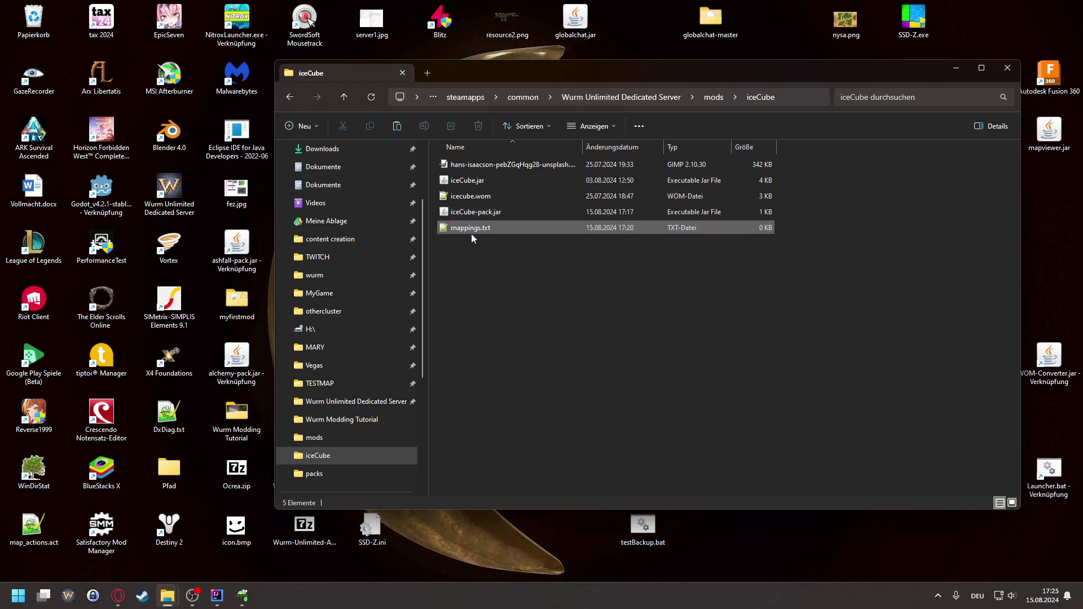
Open iceCube-pack.jar in 7-Zip and add the .dds texture, icecube.wom and mappings.txt to it, along with the selected iceCube-pack.jar.
right_click(468, 207)
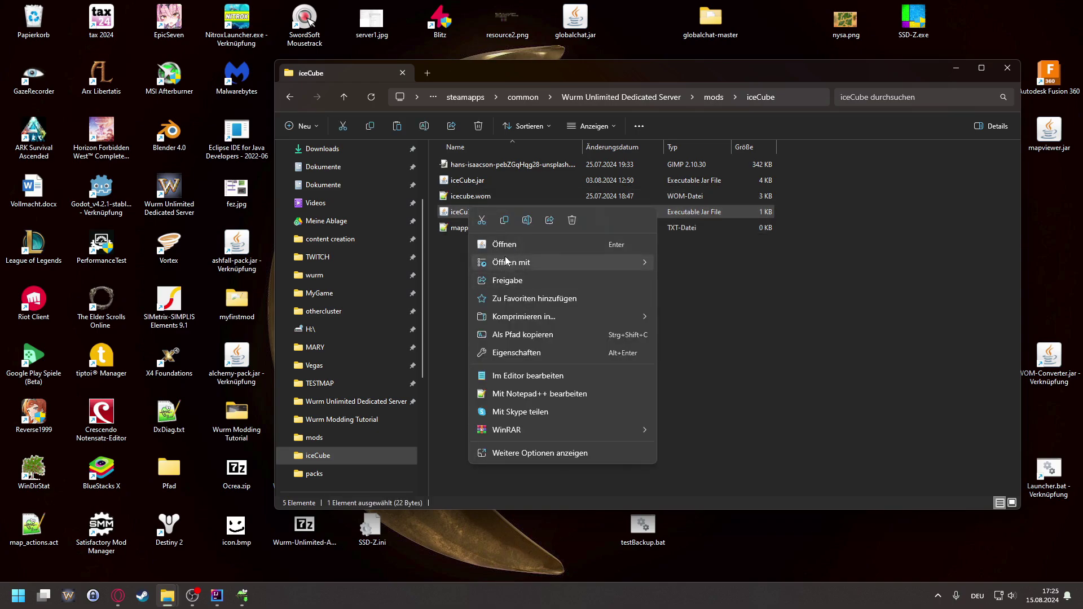
mouse_move(507, 263)
click(677, 265)
drag(511, 33, 779, 56)
ctrl+click(479, 164)
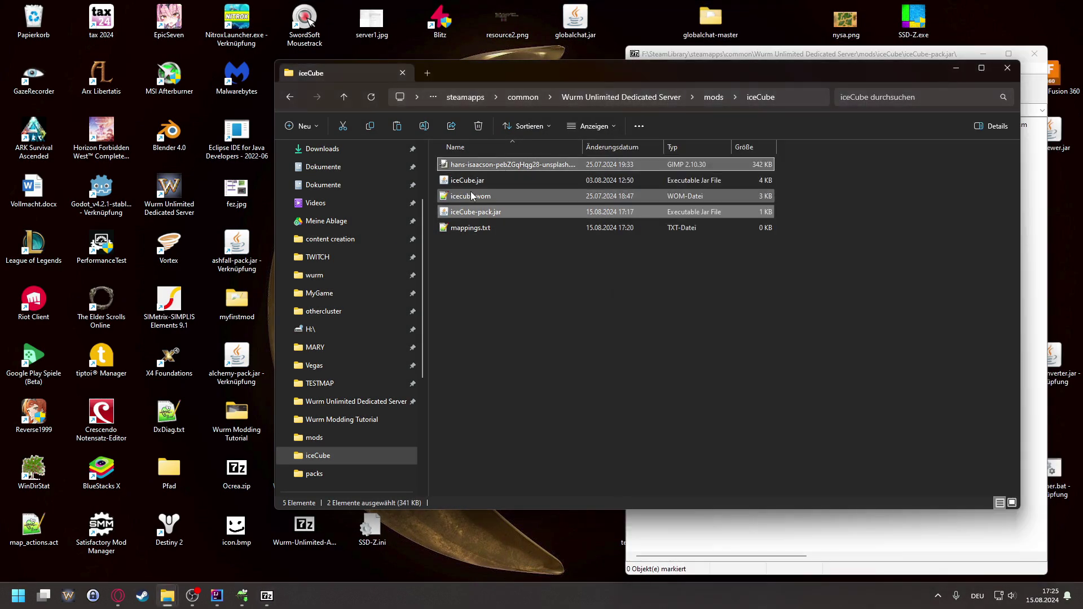
ctrl+click(477, 198)
ctrl+click(463, 229)
drag(462, 232, 739, 527)
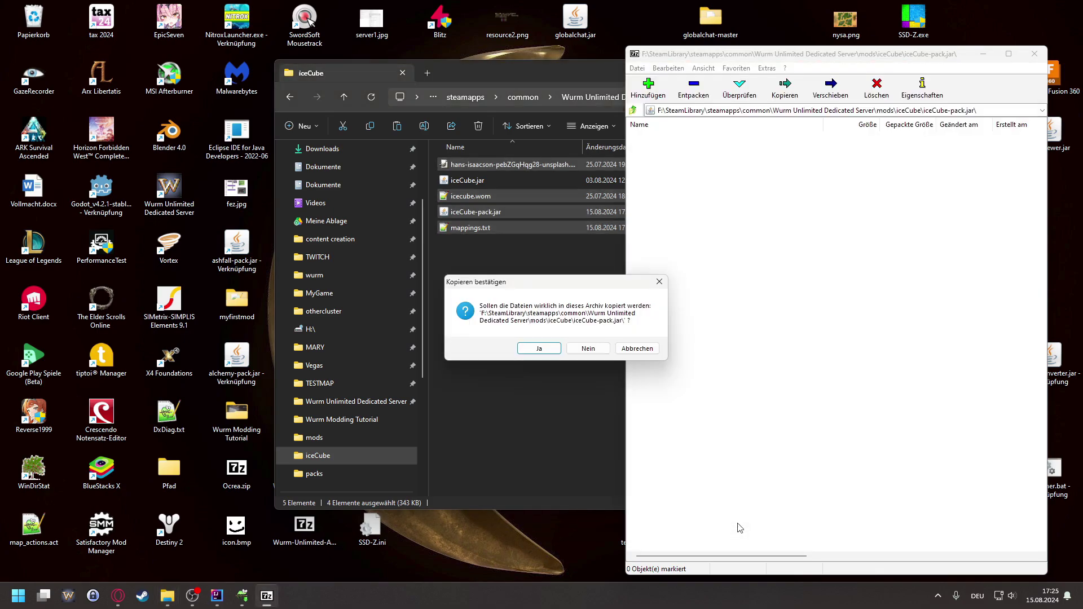
click(542, 350)
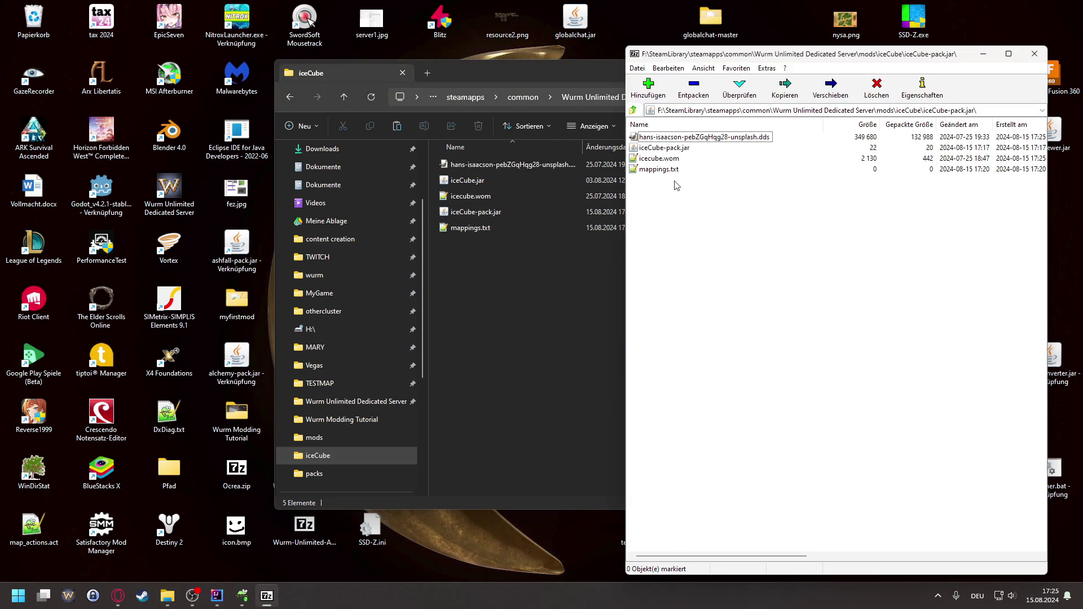
Delete the nested iceCube-pack.jar from inside the archive.
click(677, 152)
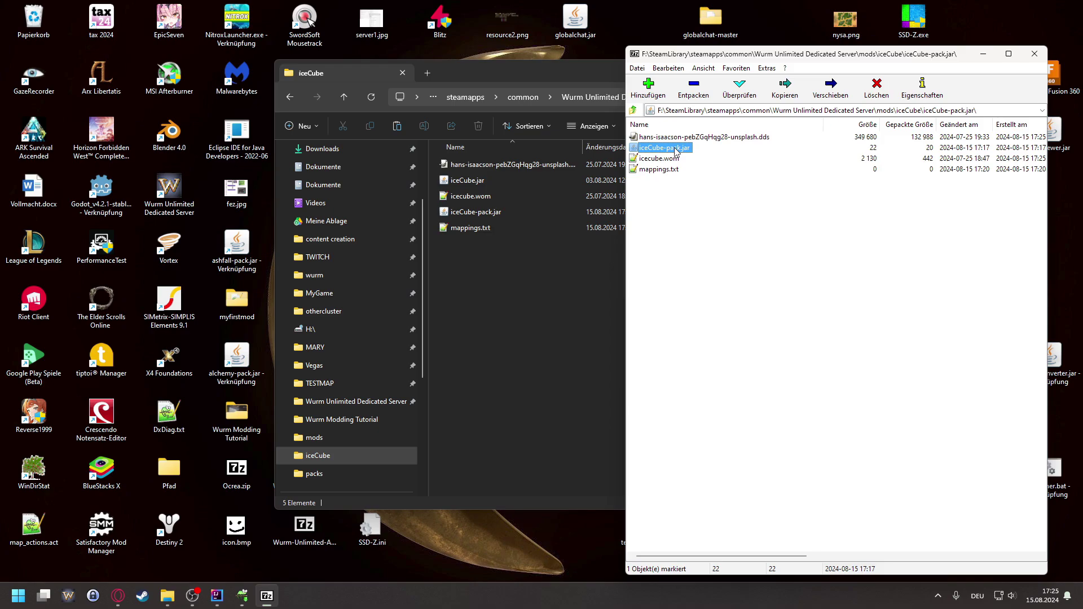
key(Delete)
key(Return)
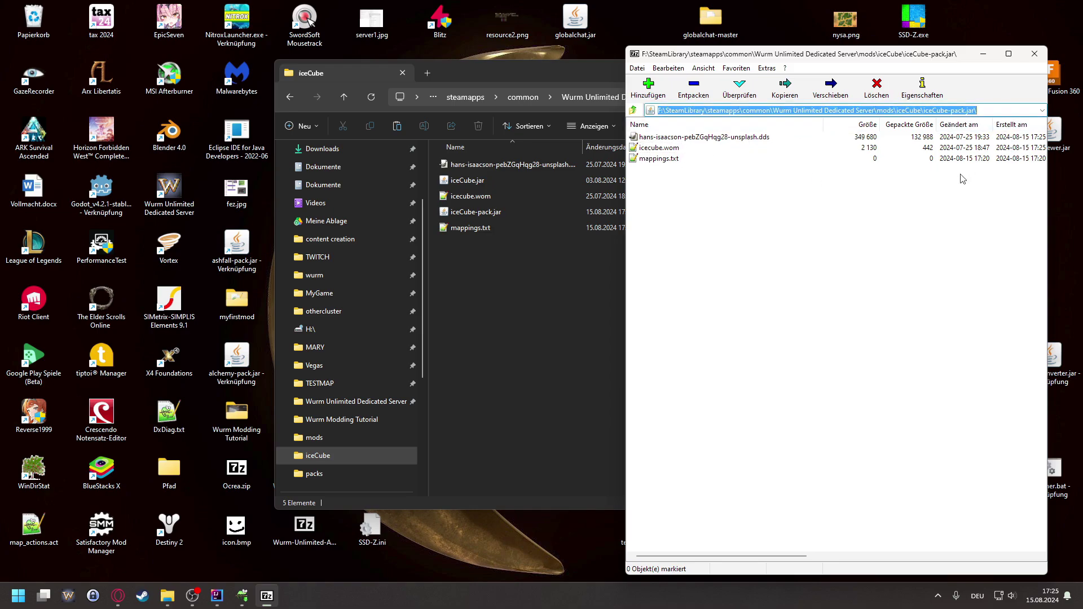
Open the archive's mappings.txt, close it together with icecube.mtl, and bring up the iceCube folder's mappings.txt in Notepad++.
double_click(658, 160)
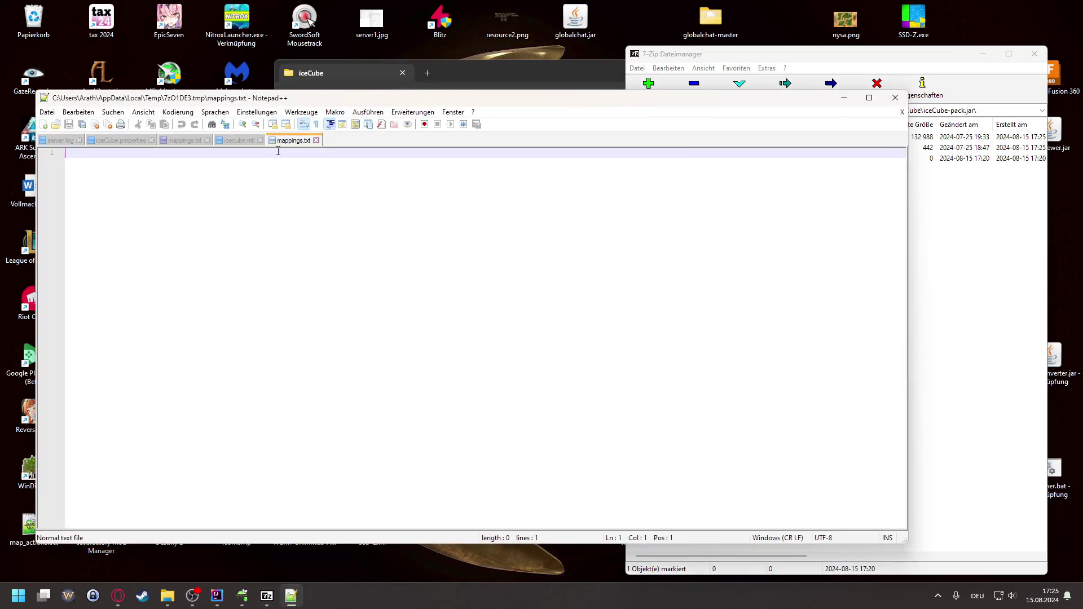
click(316, 140)
click(261, 140)
click(199, 140)
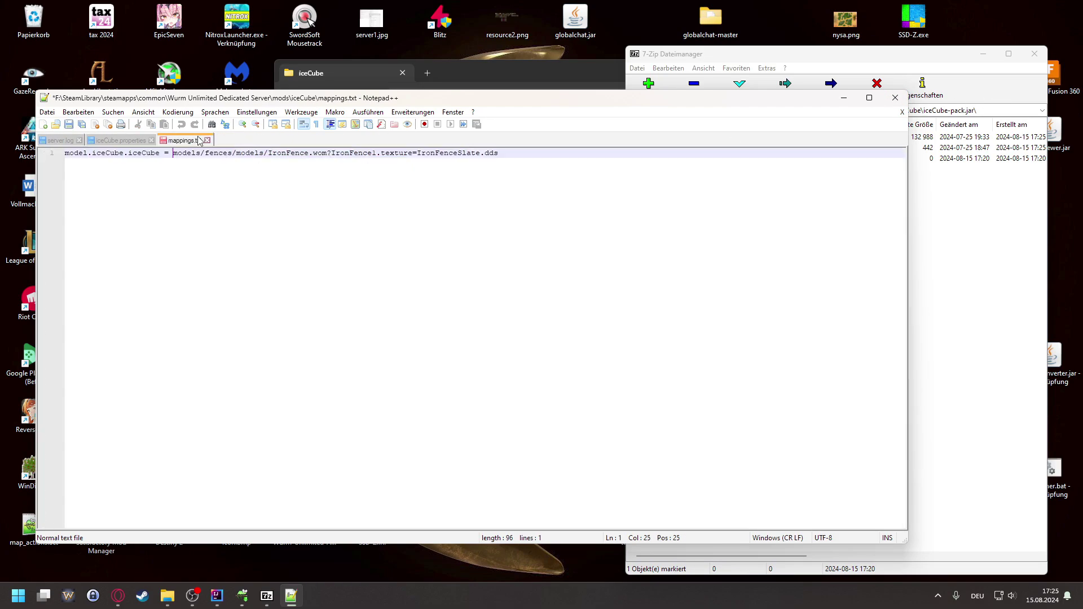
Replace the IronFence model path in mappings.txt with icecube.wom, add a line break, save, and close the editor.
drag(172, 153, 558, 154)
drag(580, 104, 722, 190)
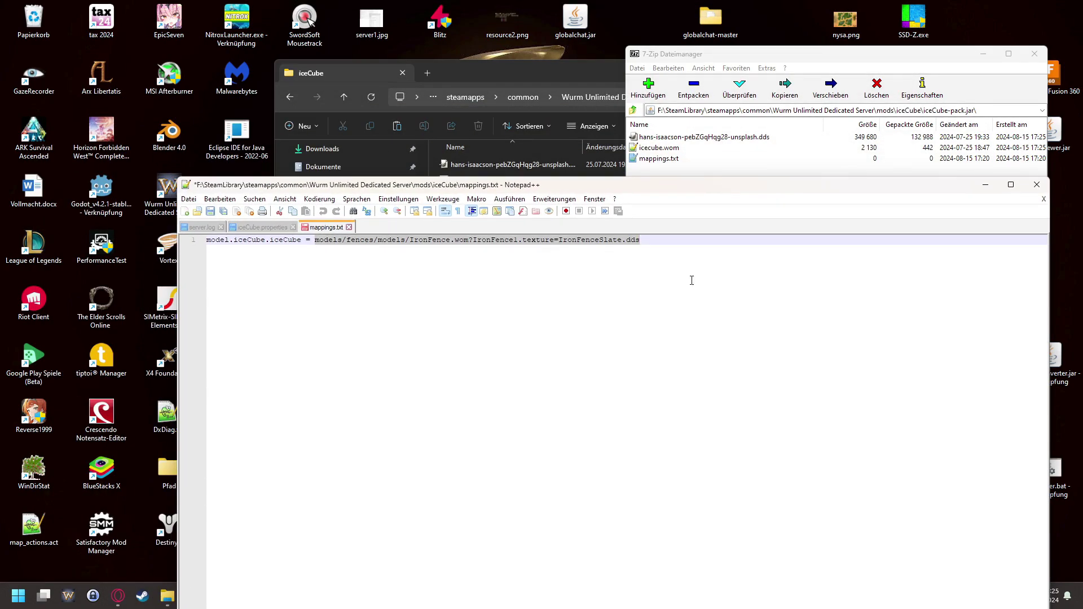
text(ice)
text(cube.wom)
key(Return)
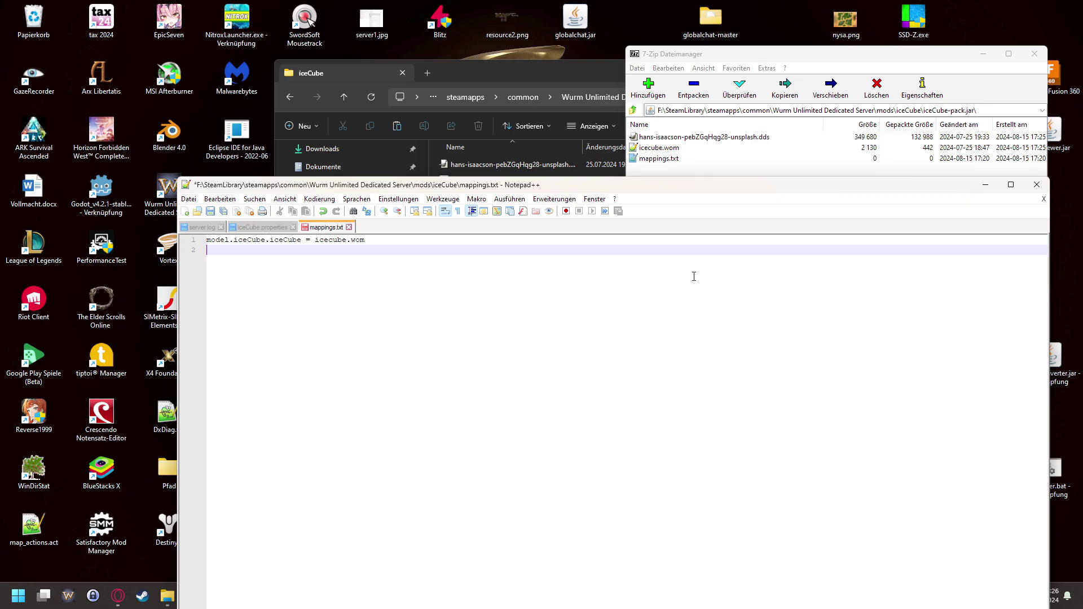
click(210, 211)
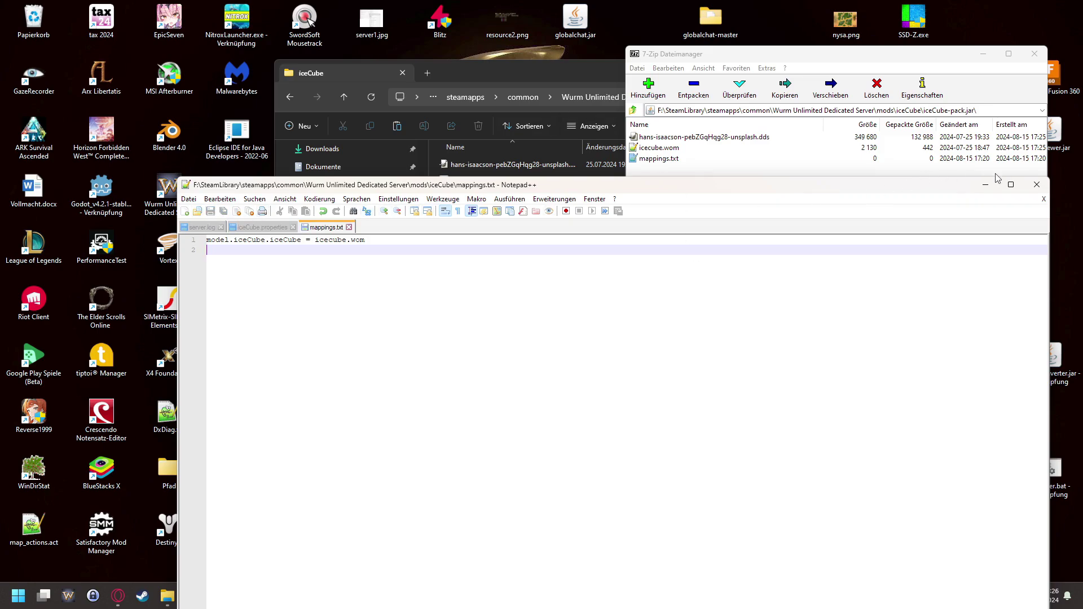
click(1035, 184)
Copy the edited mappings.txt into iceCube-pack.jar, check the archived copy's contents, and close the archive.
drag(476, 228, 740, 530)
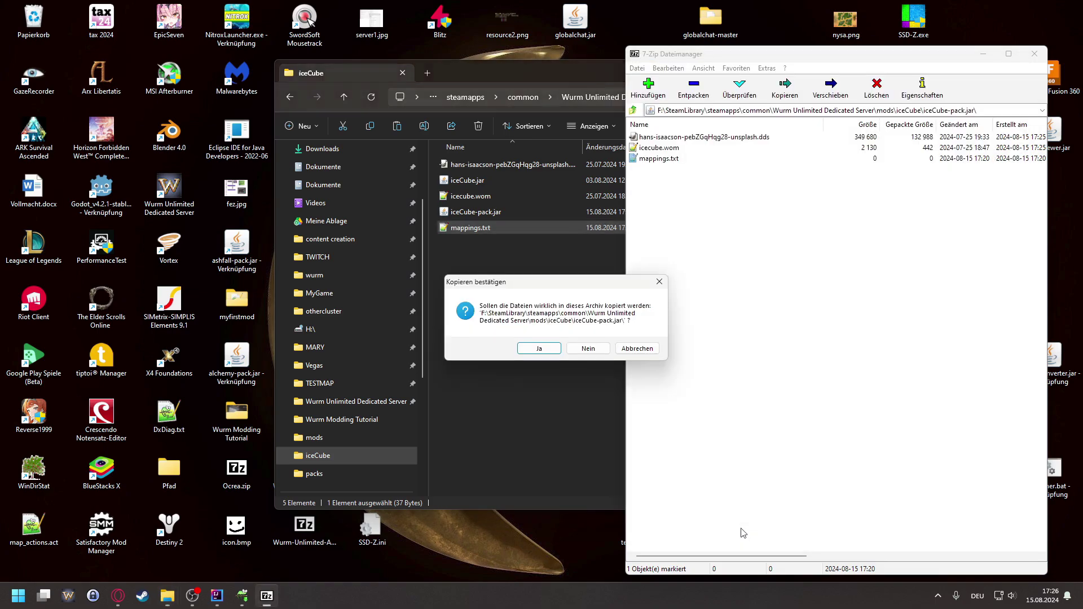
click(547, 354)
double_click(676, 160)
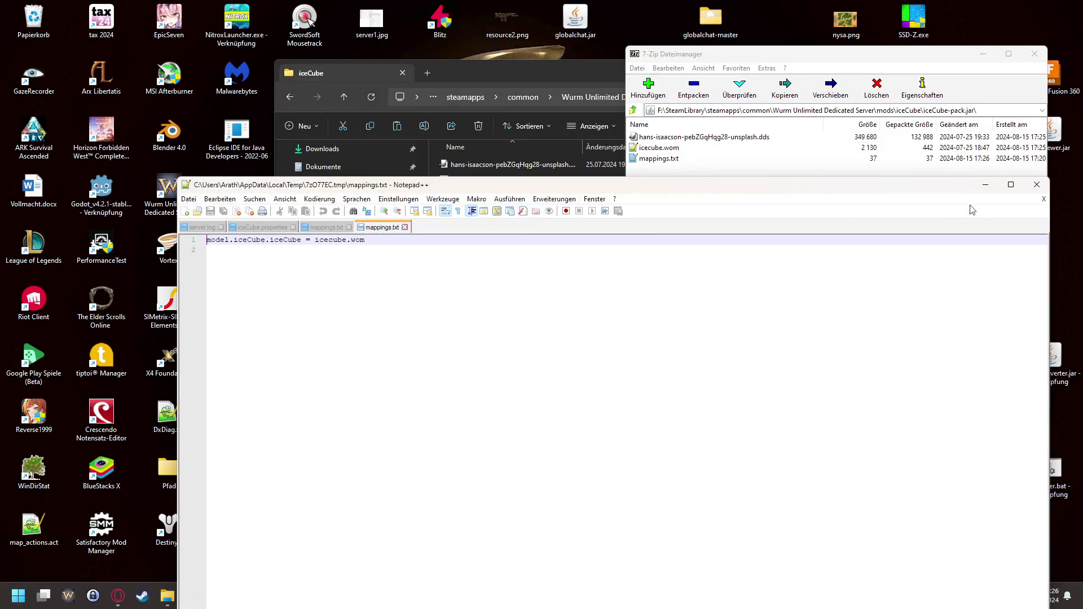
click(1036, 184)
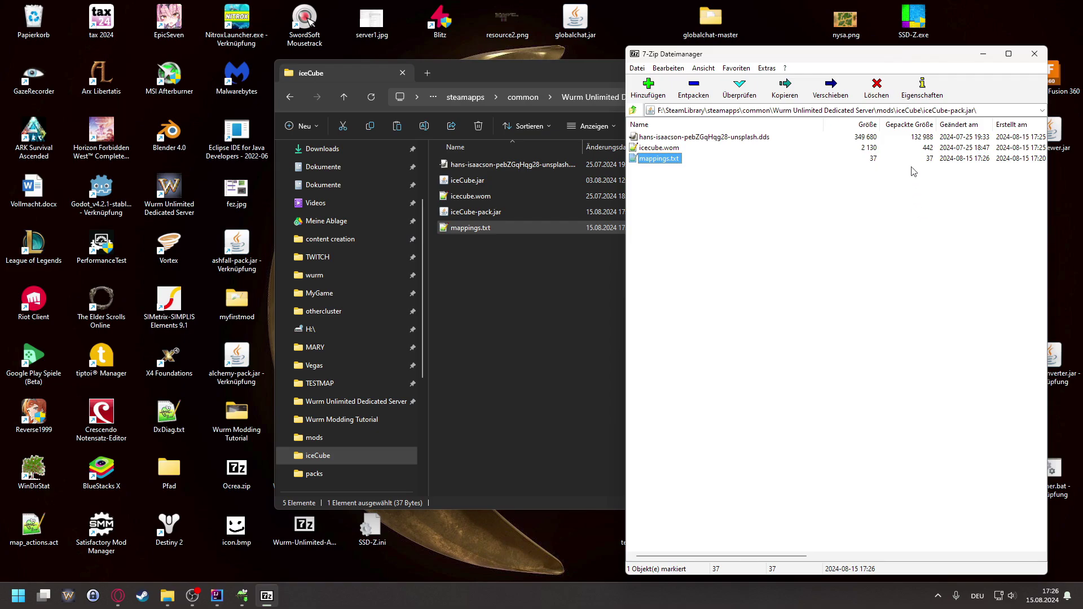
click(1032, 57)
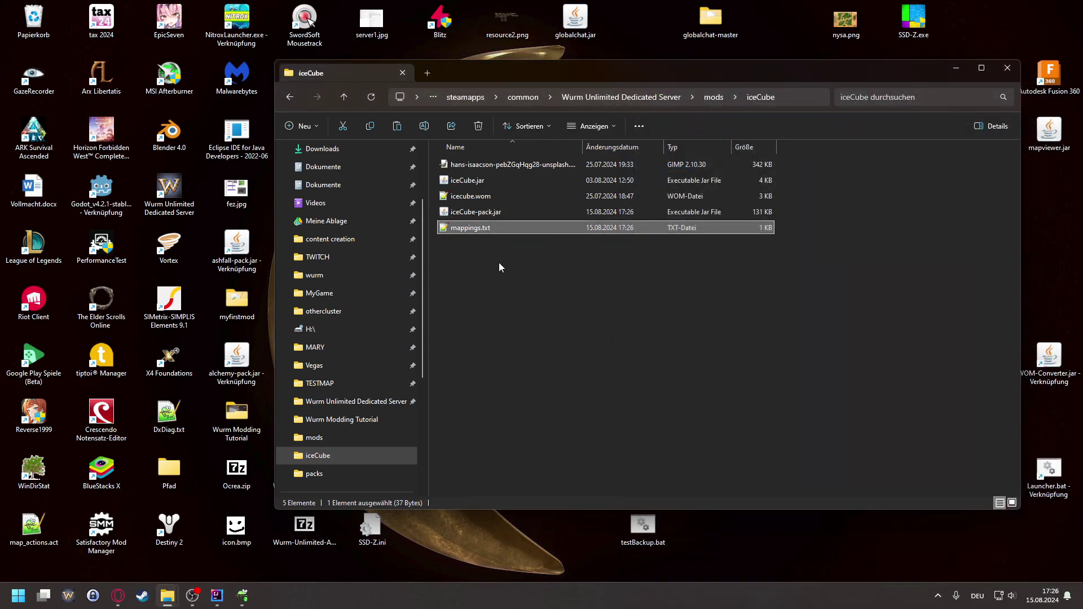
Create a new folder named pack inside the iceCube mod folder.
click(493, 279)
right_click(489, 304)
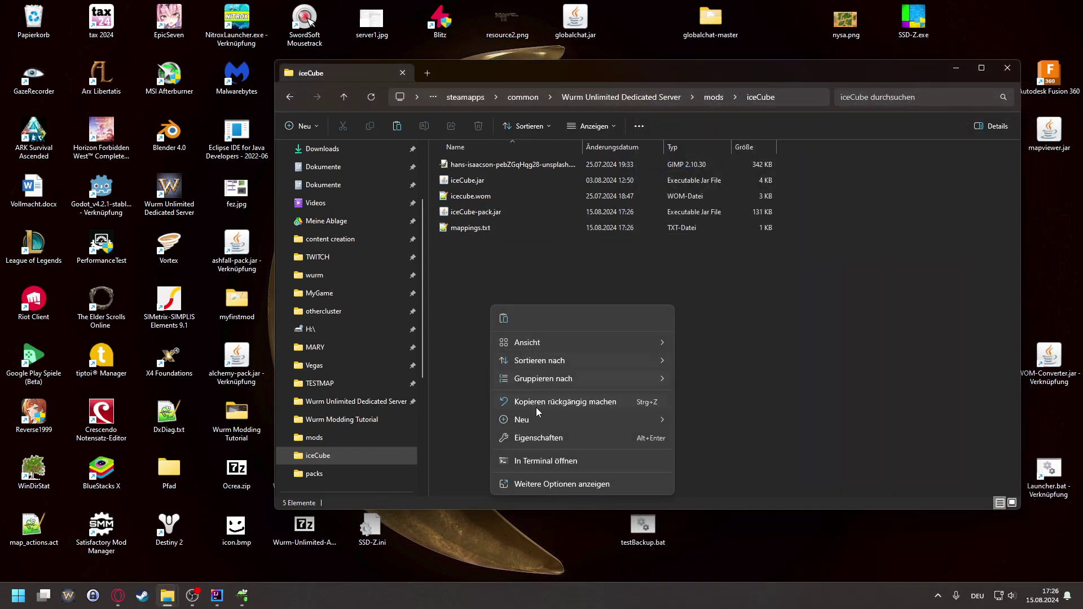
mouse_move(539, 419)
click(706, 165)
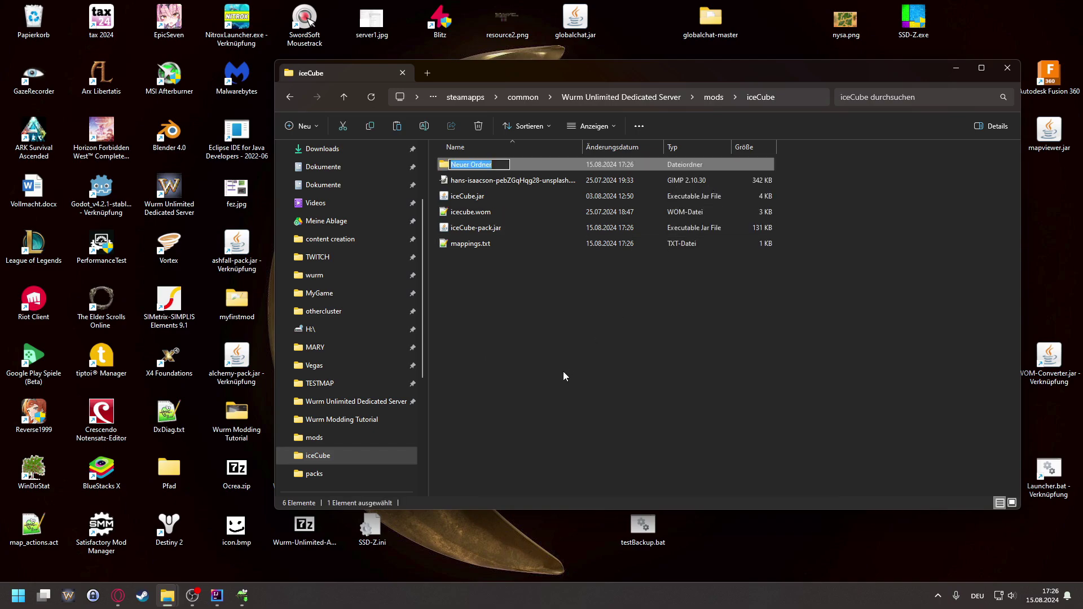
text(pack)
key(Return)
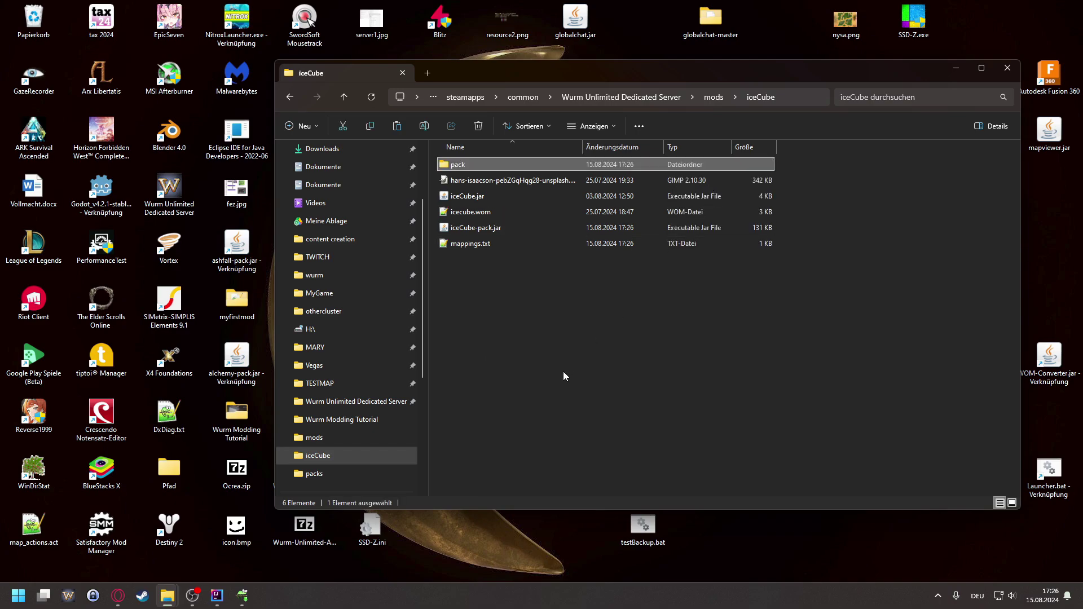
ctrl+click(476, 244)
ctrl+click(479, 213)
ctrl+click(479, 181)
drag(479, 183, 468, 169)
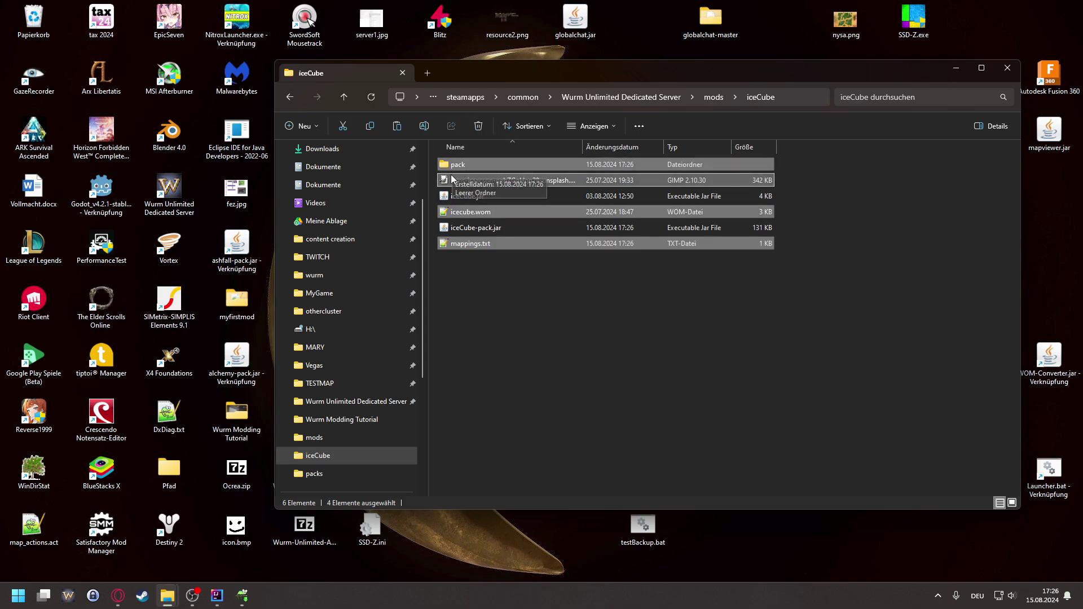
click(503, 348)
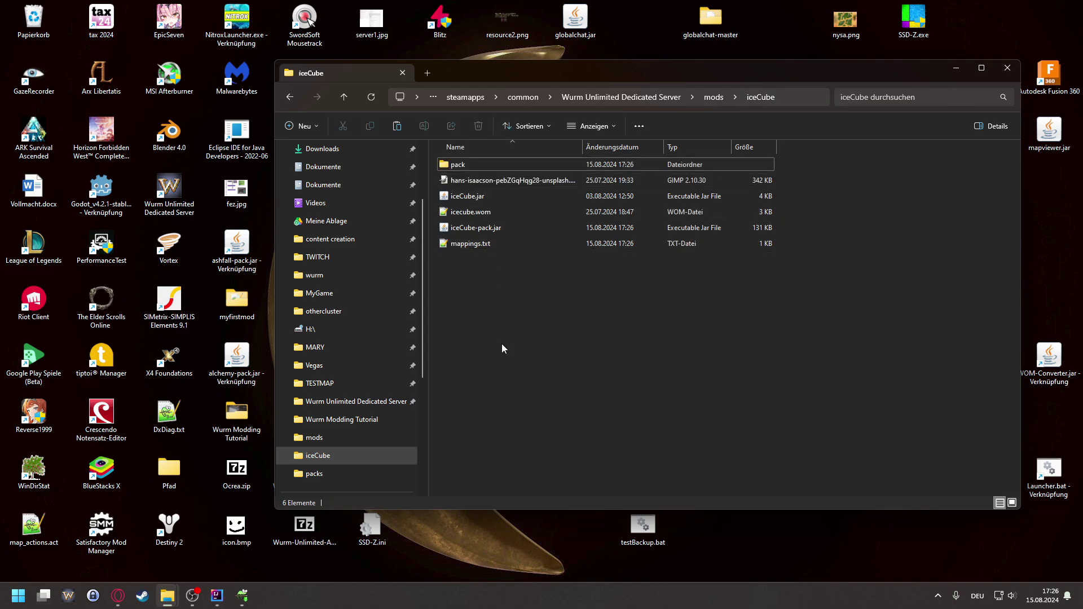
Move the .dds texture, icecube.wom and mappings.txt into the pack folder, check its contents, and return to the iceCube folder.
ctrl+click(479, 180)
ctrl+click(477, 212)
ctrl+click(471, 244)
drag(466, 241, 459, 165)
double_click(459, 166)
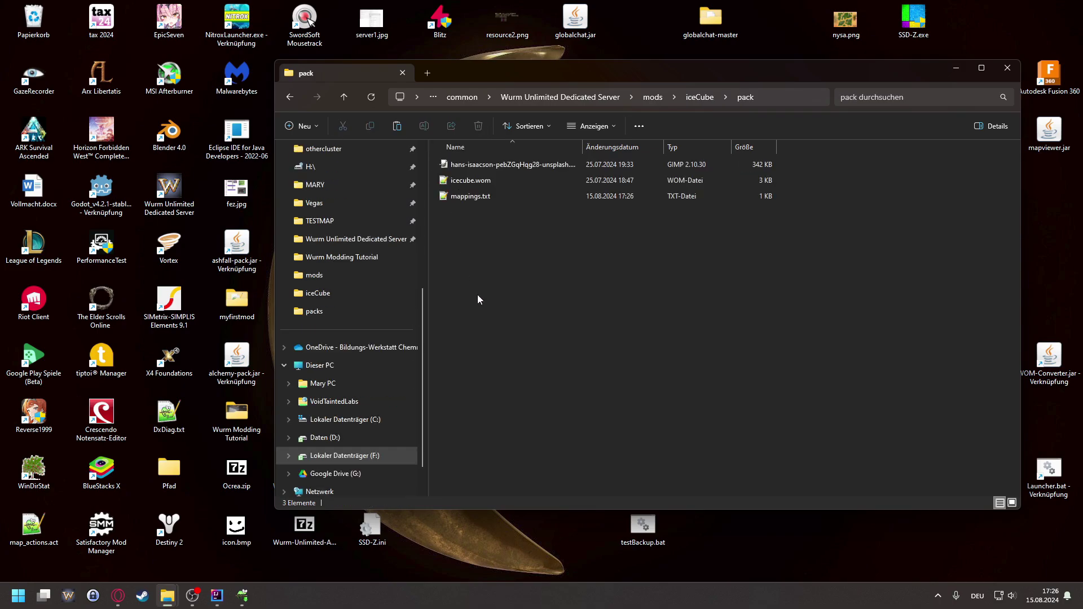
key(alt+Left)
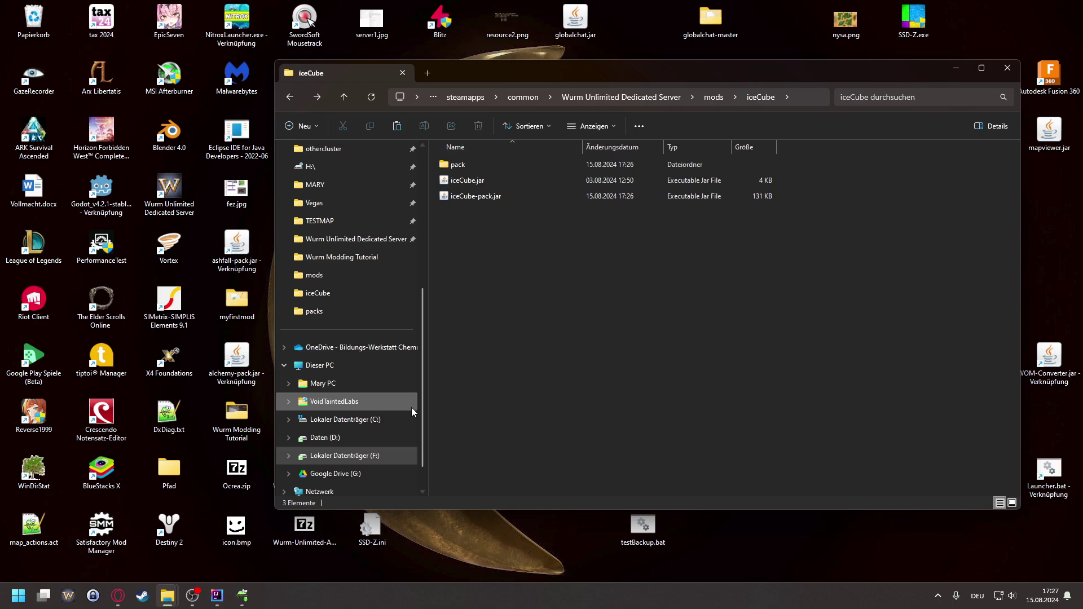
Examine the client mods in Wurm Unlimited\WurmLauncher\mods, and return to the Wurm Unlimited Dedicated Server folder.
scroll(420, 398, down, 1)
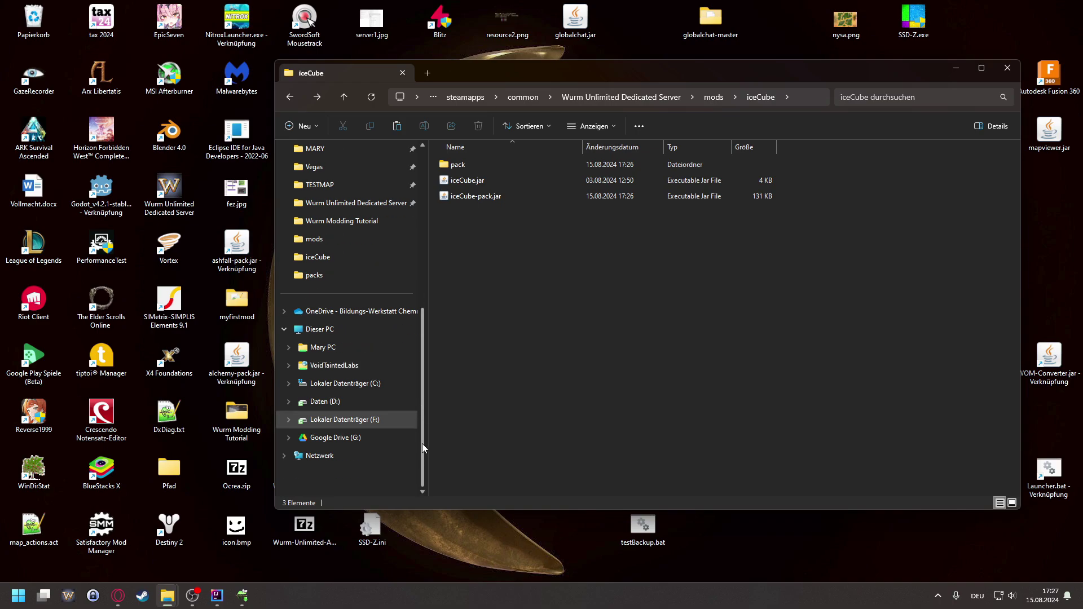
scroll(372, 389, up, 2)
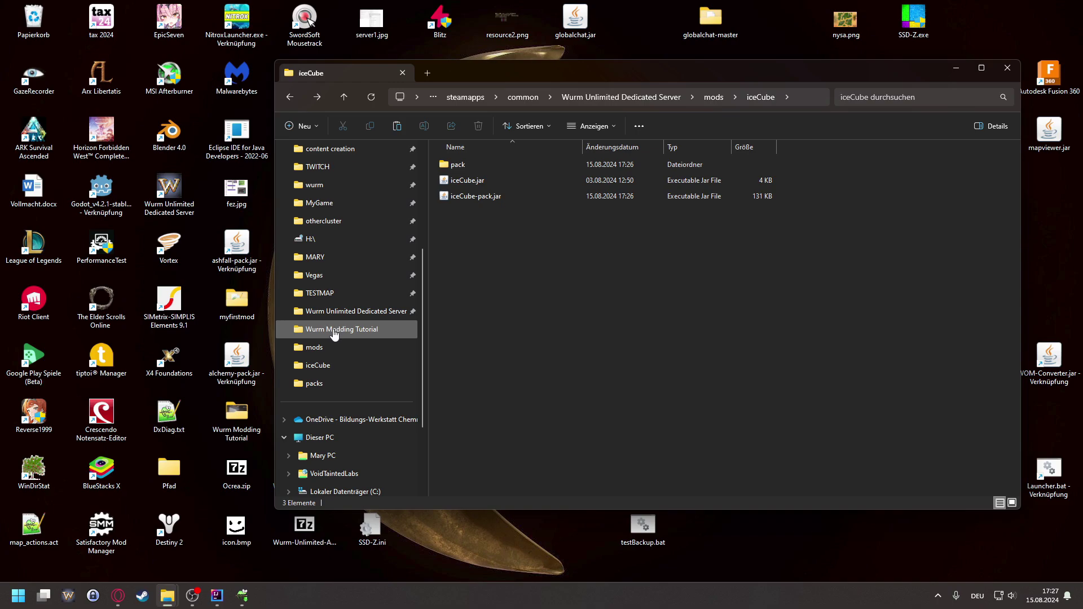
click(350, 311)
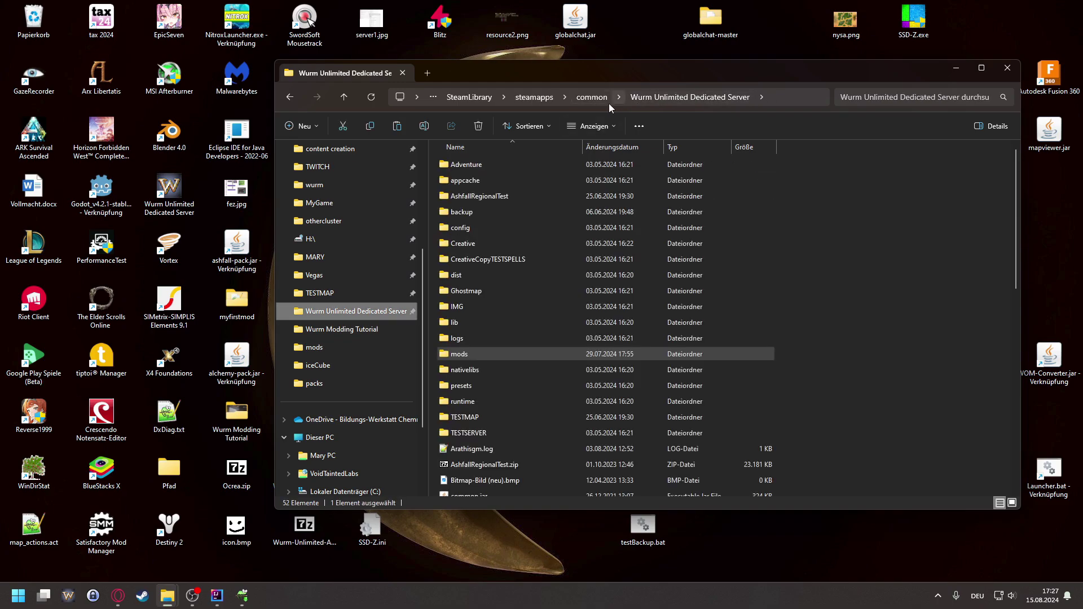
click(593, 99)
click(484, 443)
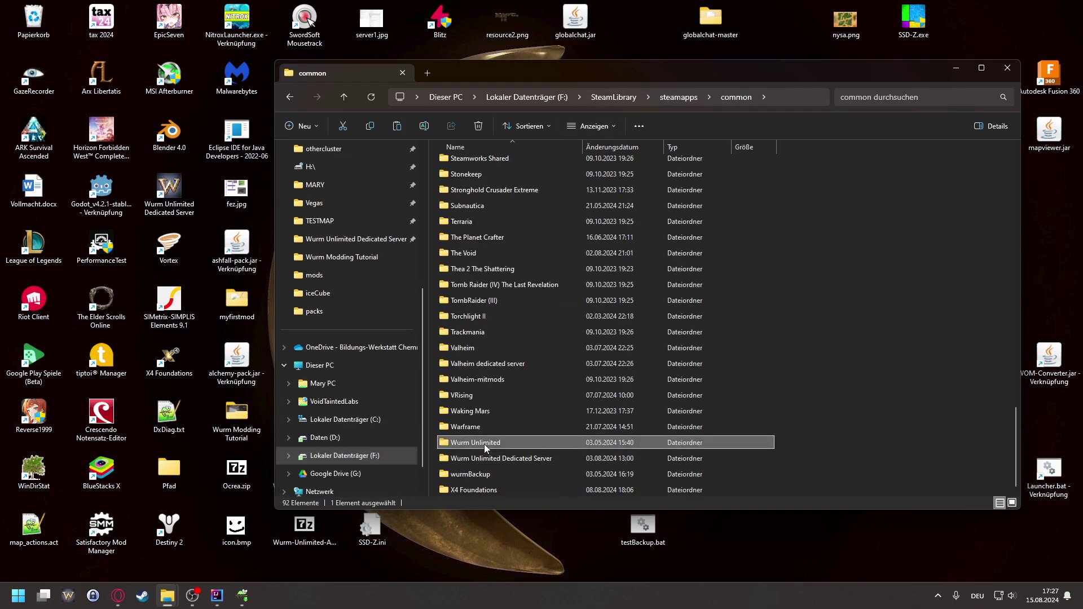
double_click(484, 444)
double_click(462, 196)
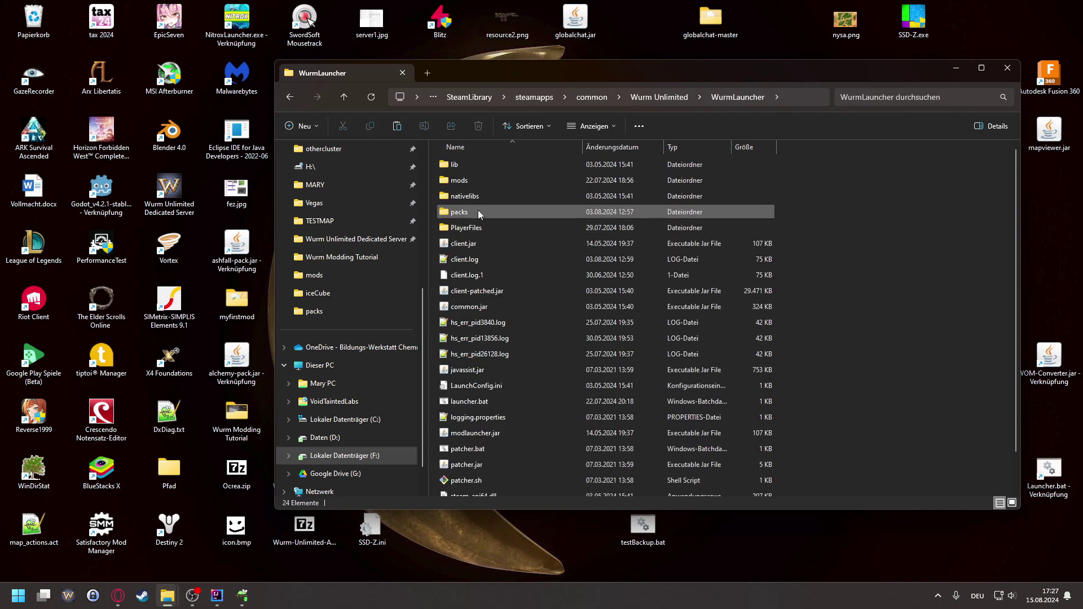
double_click(471, 179)
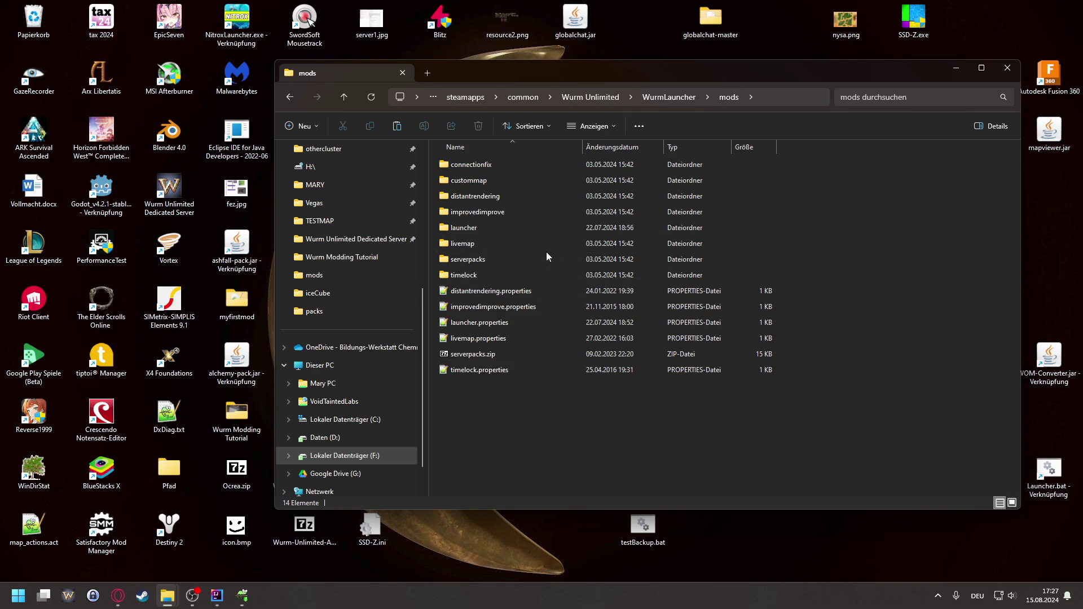
click(352, 240)
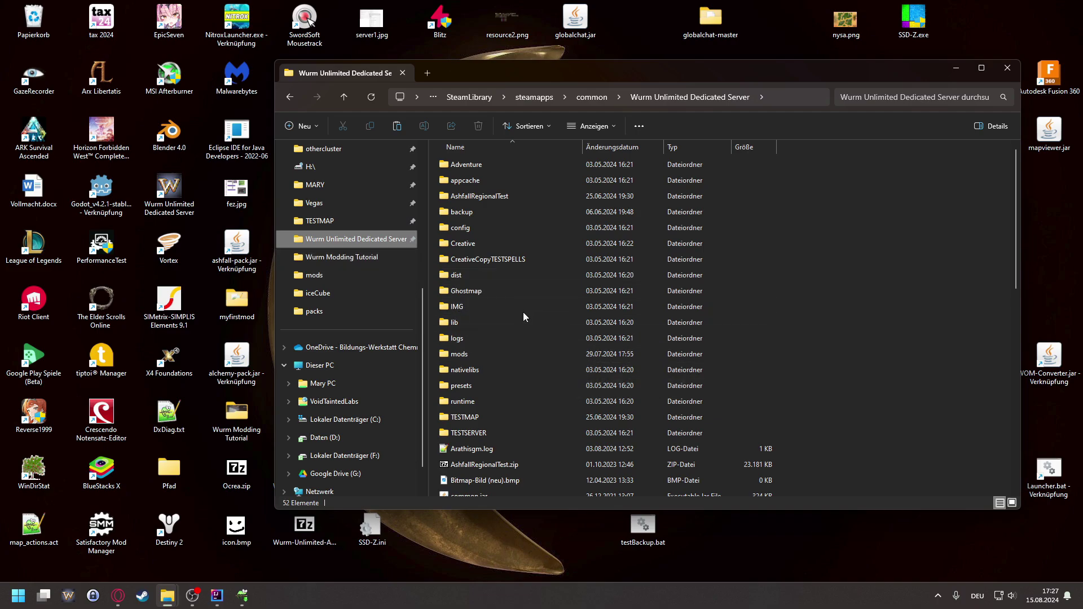
Open the server's mods folder and locate the serverpacks mod folder.
double_click(472, 353)
scroll(538, 343, down, 5)
scroll(538, 343, down, 10)
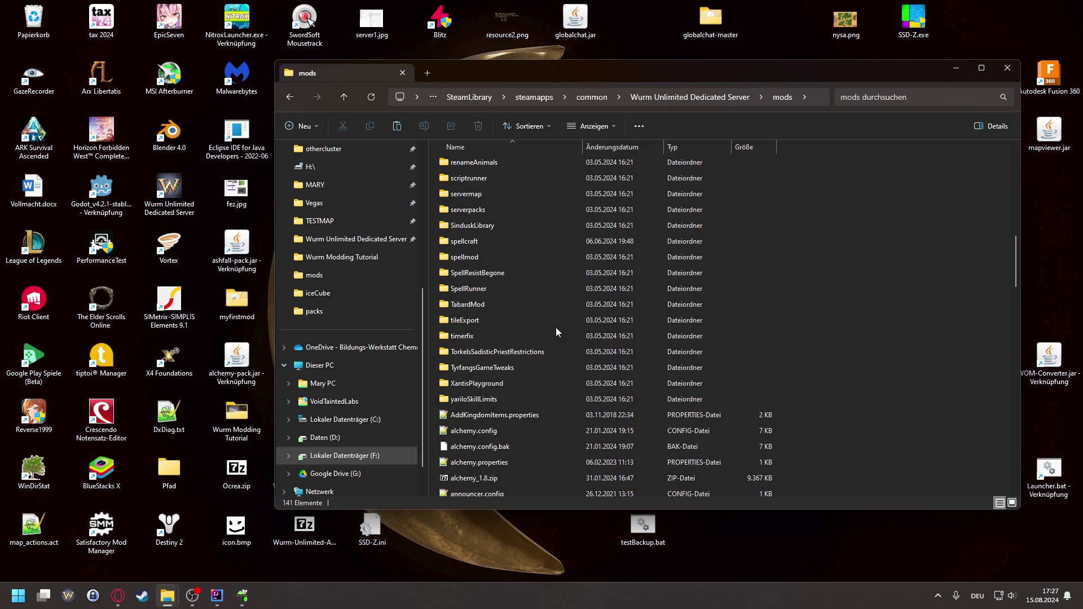
scroll(556, 332, up, 1)
click(486, 256)
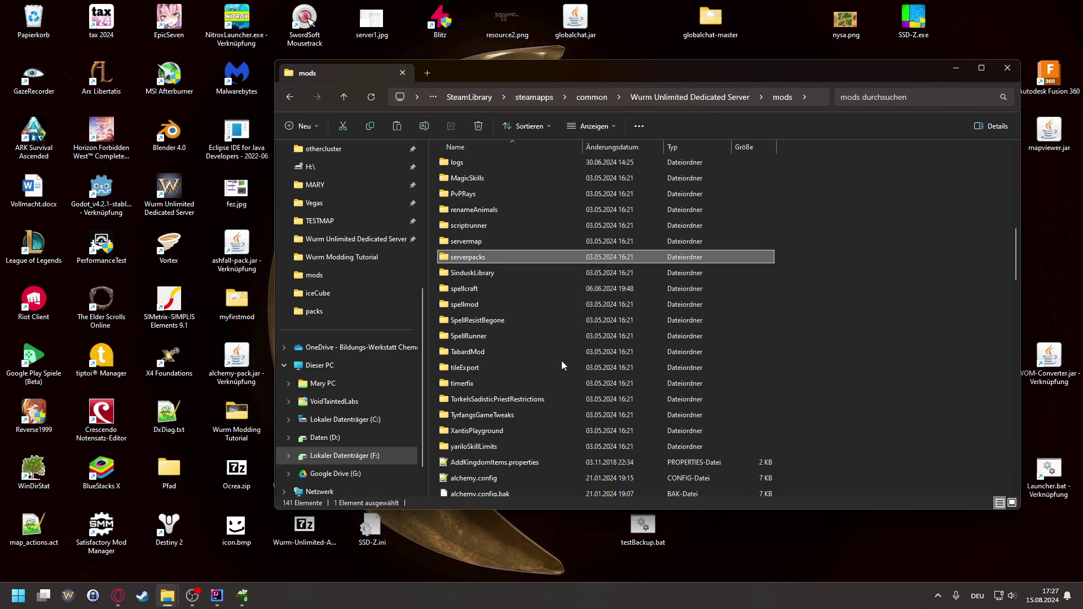
Switch to the Opera browser, search the web for "ago server modlauncher wurm ujnlimited" and open the ago1024/WurmServerModLauncher GitHub repository.
click(118, 597)
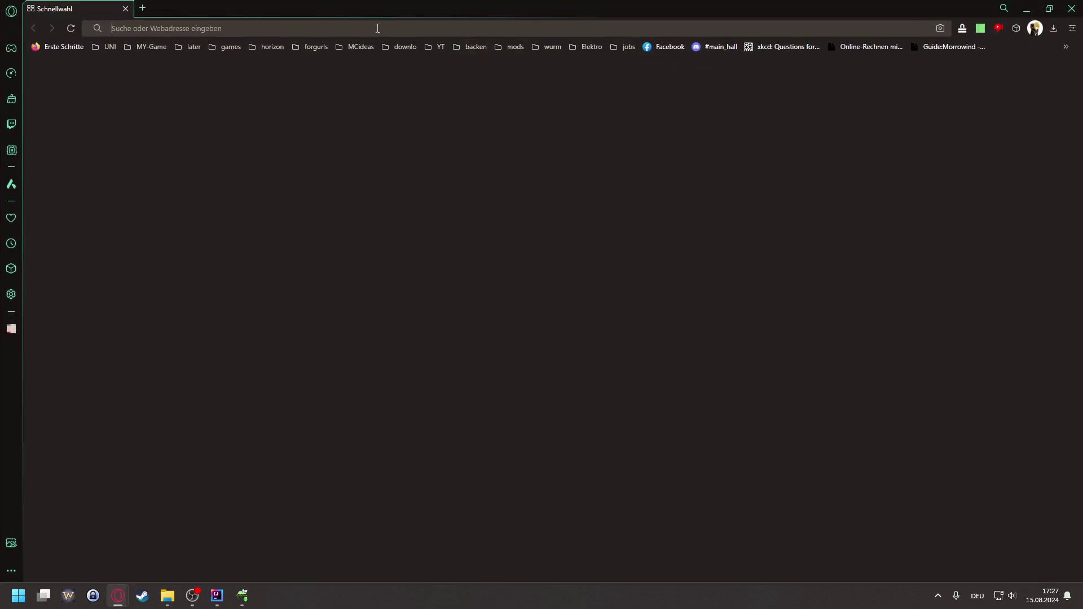
text(ago)
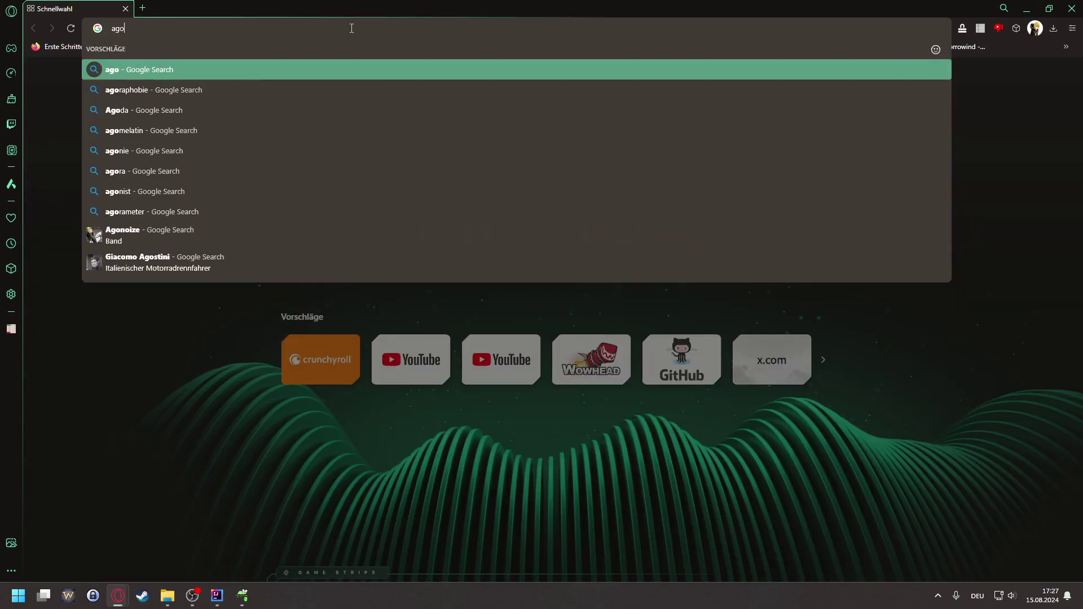
text( server)
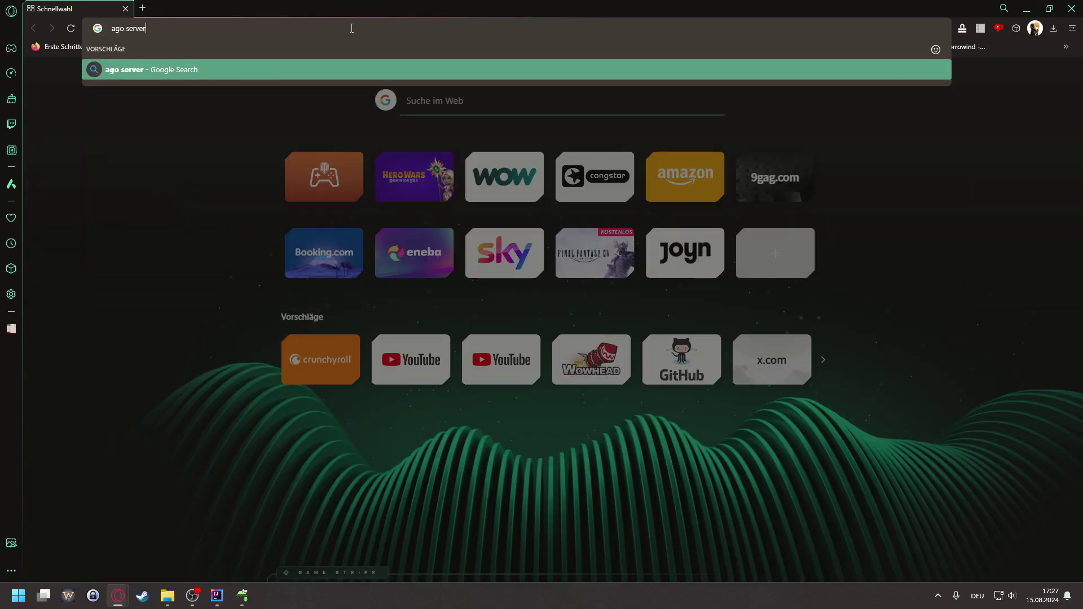
text( modla)
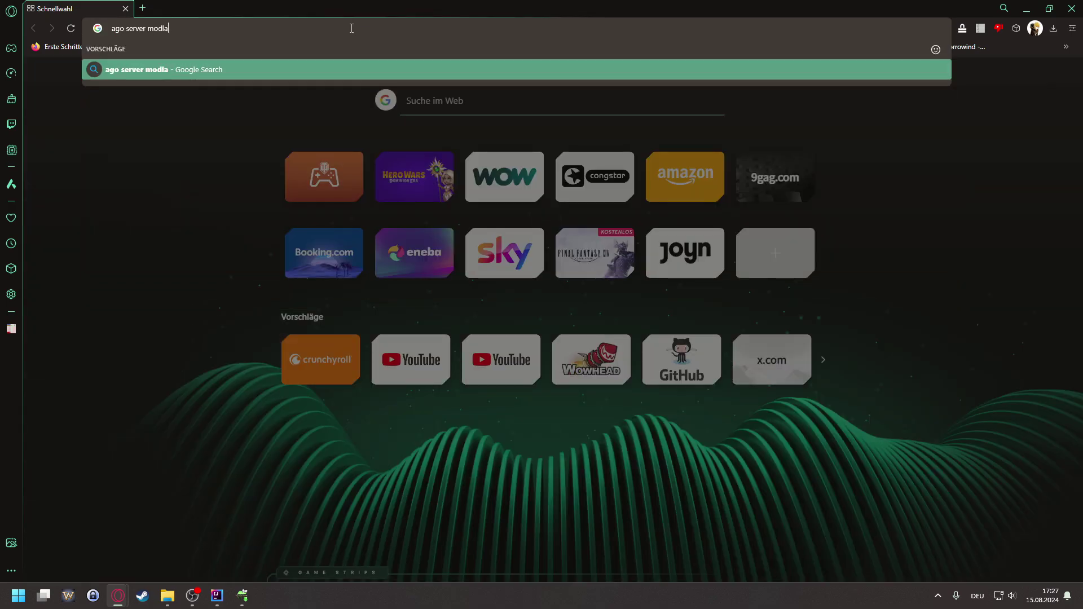
text(uncher wurm ujnlimited)
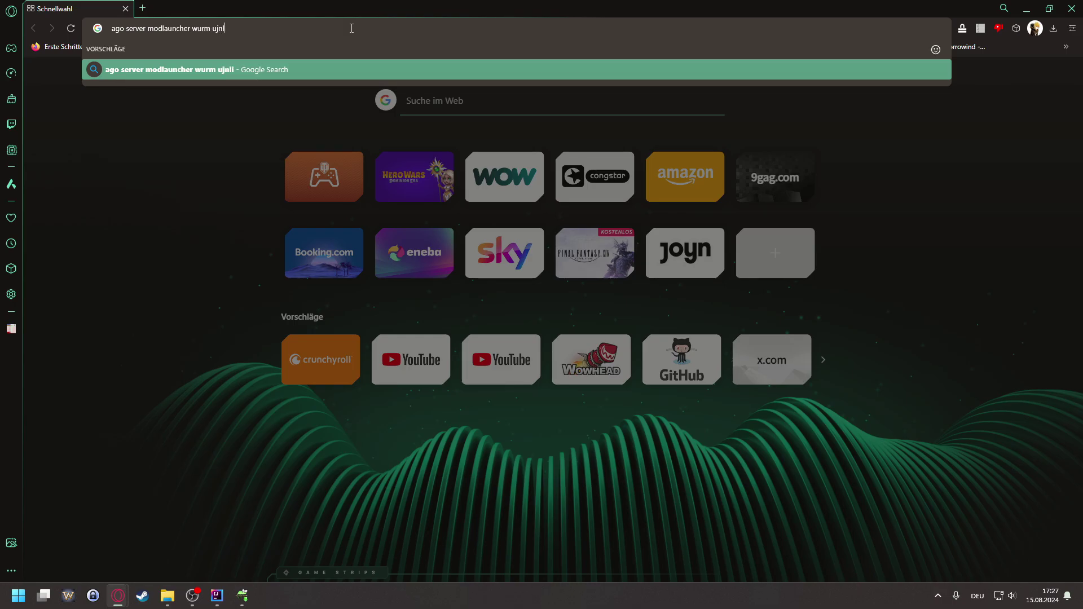
key(Return)
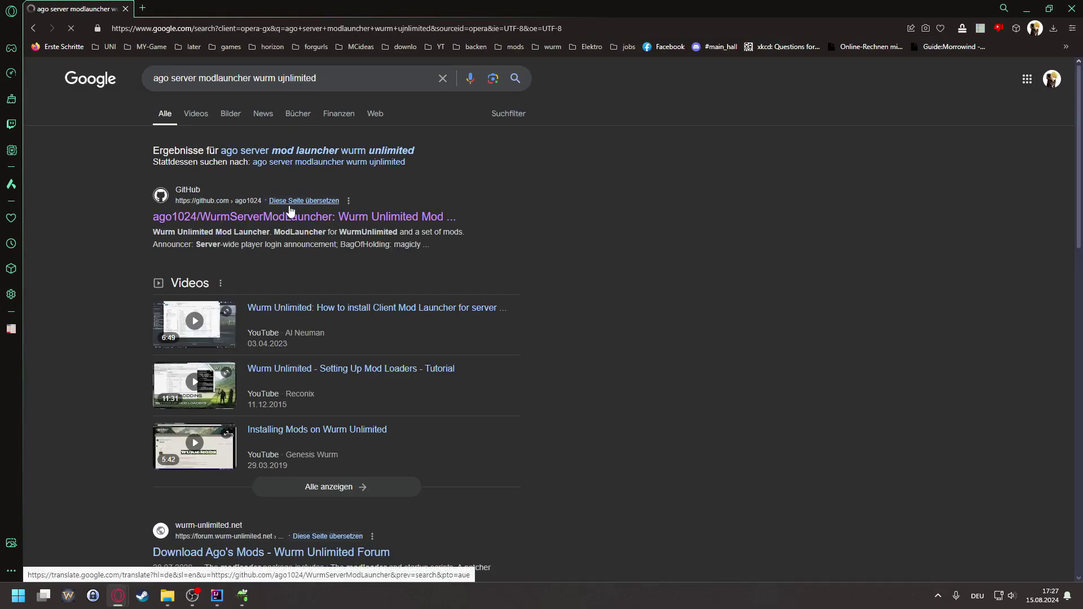
click(283, 219)
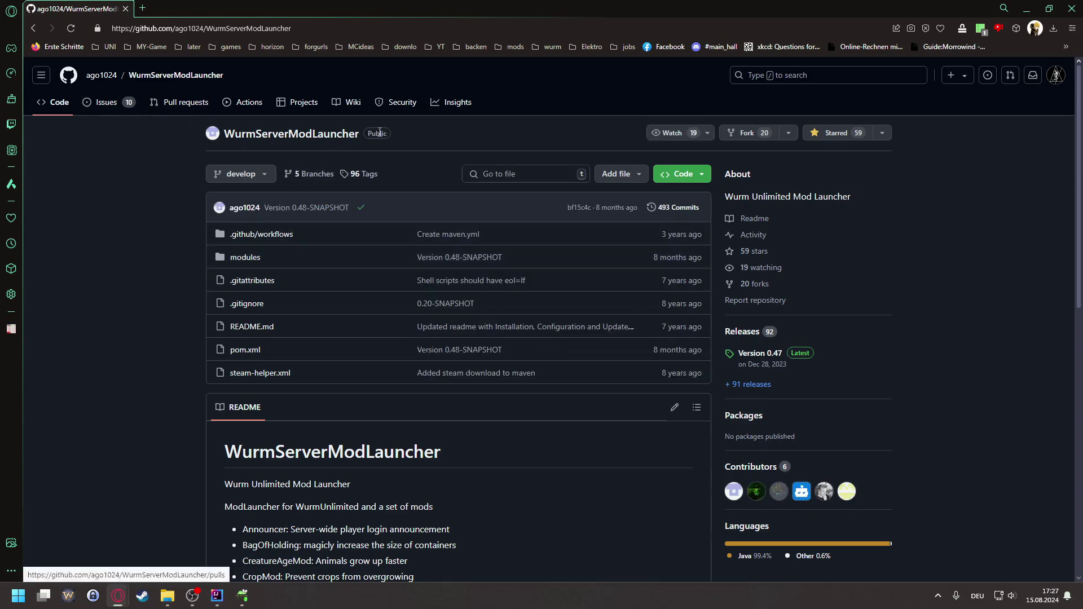
Open the repository's releases and show the full asset list of Version 0.47.
click(742, 331)
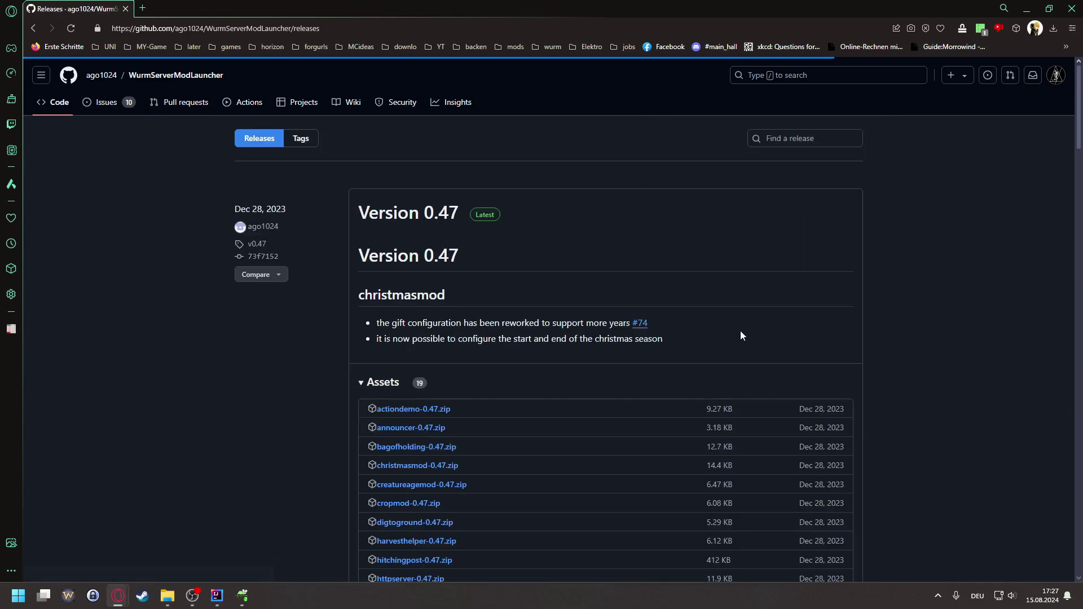
scroll(338, 252, down, 4)
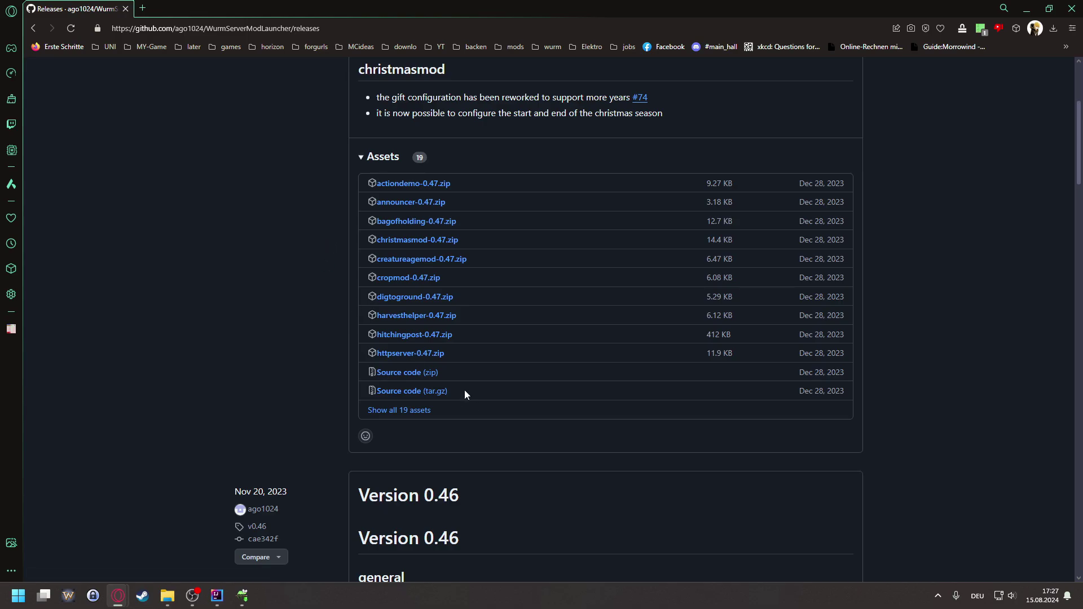
click(402, 411)
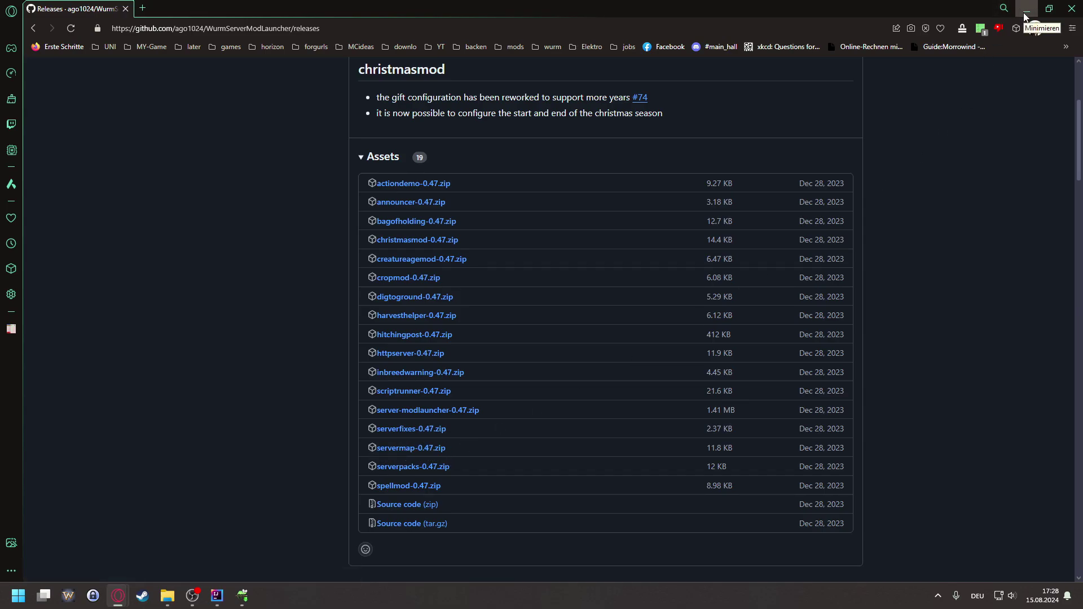
Switch back to the server's mods folder in File Explorer and locate serverpacks.properties and httpserver.properties.
mouse_move(168, 595)
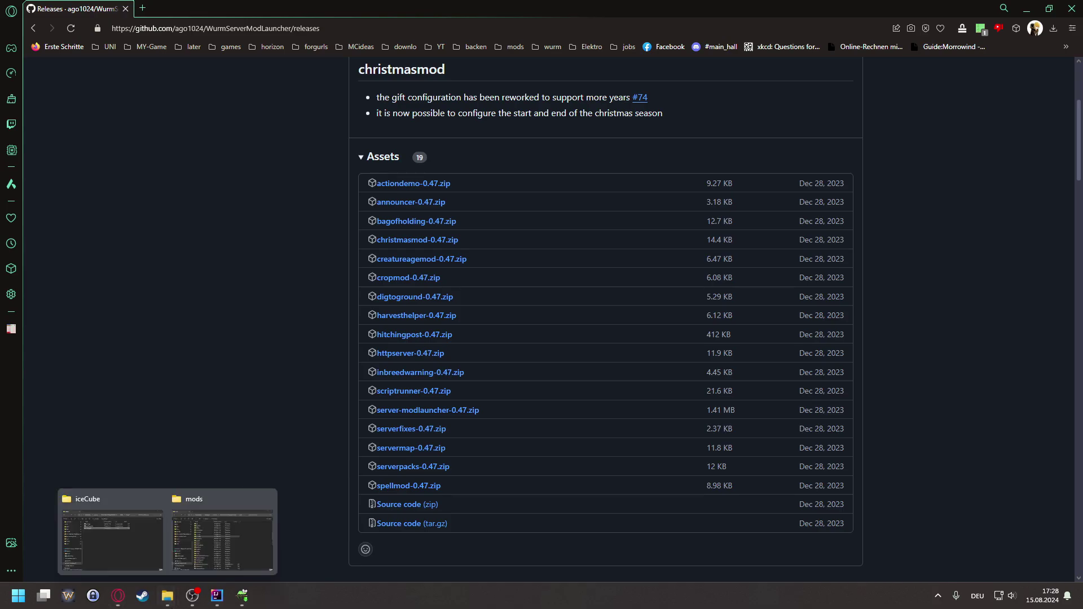
click(229, 530)
scroll(512, 337, down, 15)
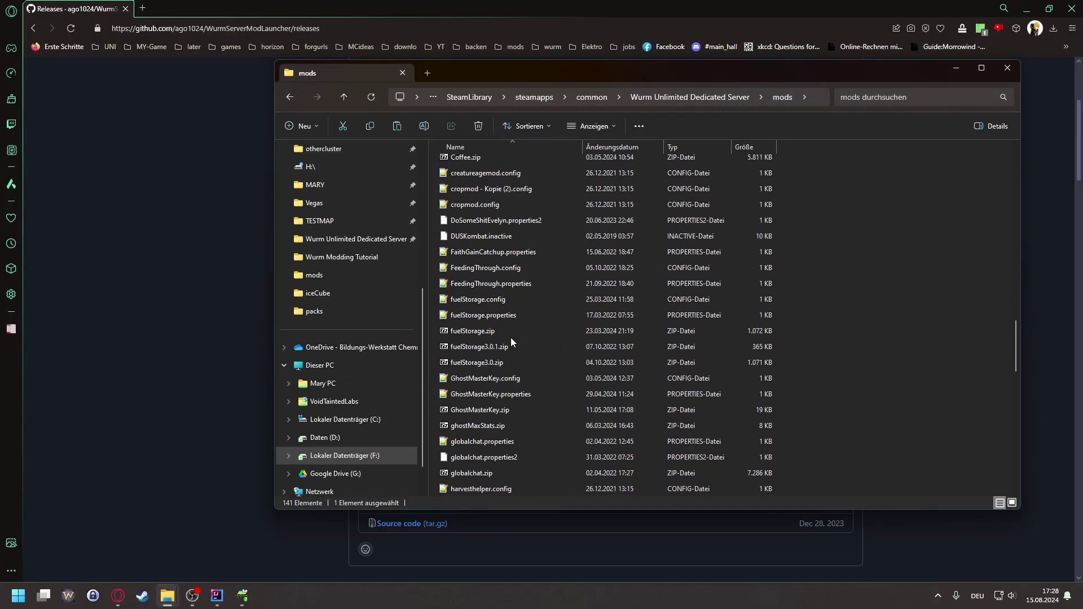
scroll(514, 336, down, 4)
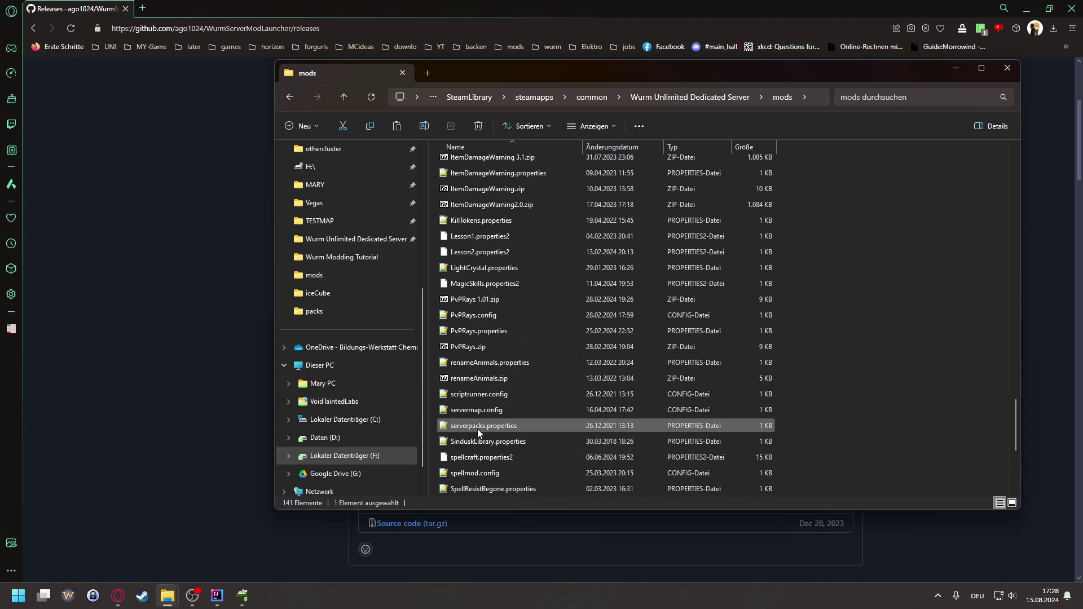
scroll(498, 377, up, 1)
scroll(513, 383, up, 4)
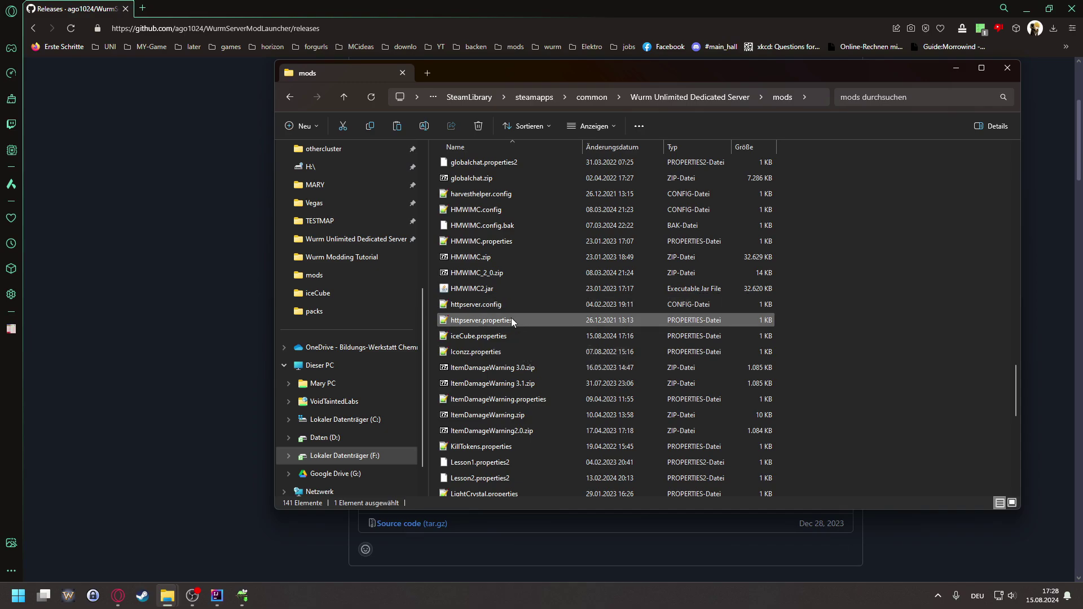
Highlight httpserver-0.47.zip on the GitHub release page, and return to the server's mods folder.
click(204, 357)
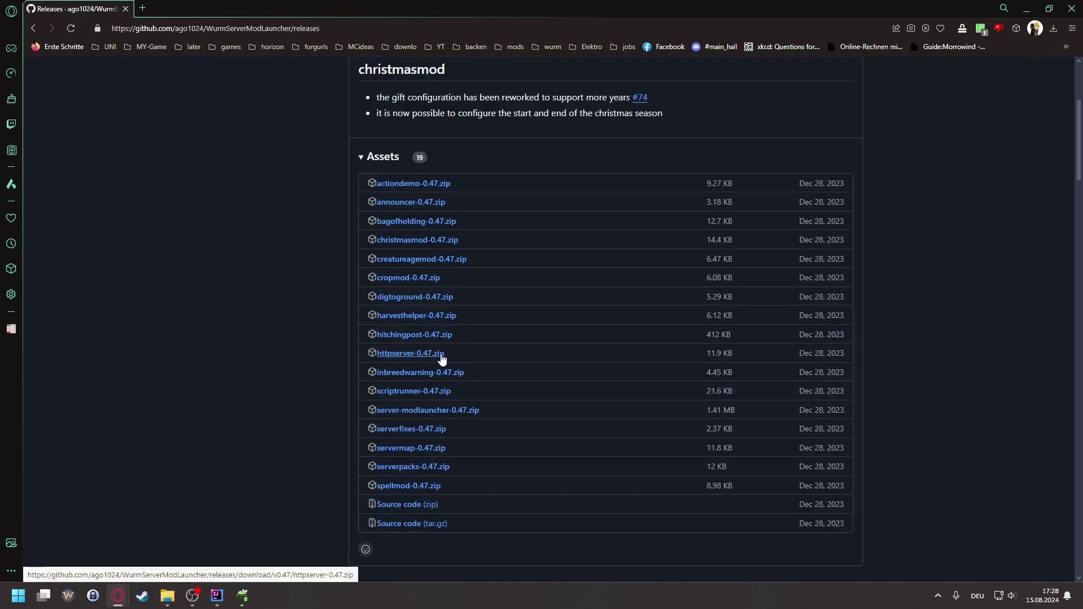
drag(453, 353, 366, 357)
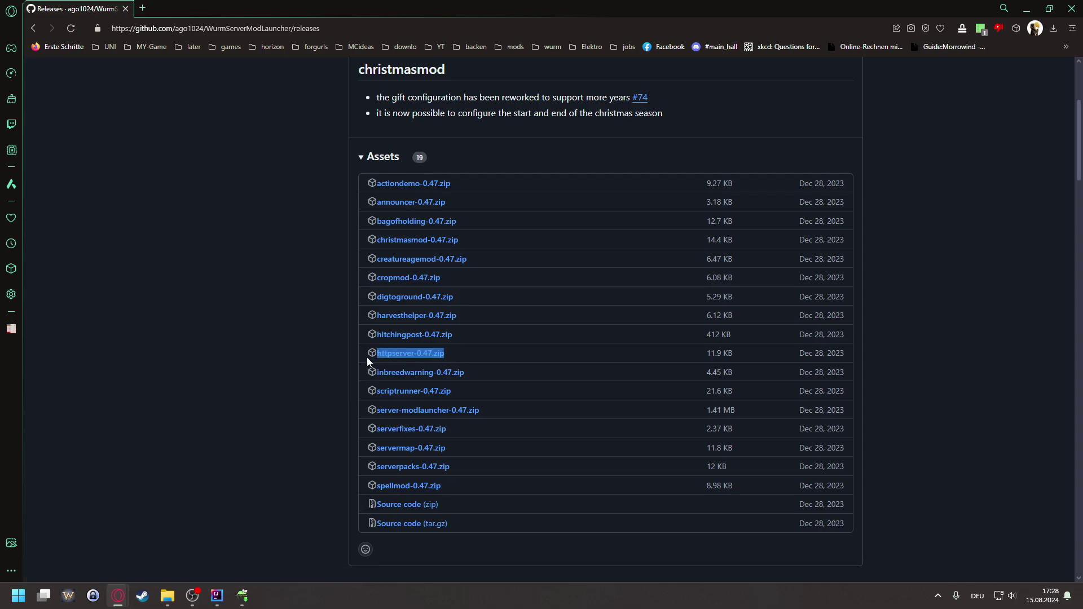
click(467, 354)
mouse_move(174, 594)
click(221, 536)
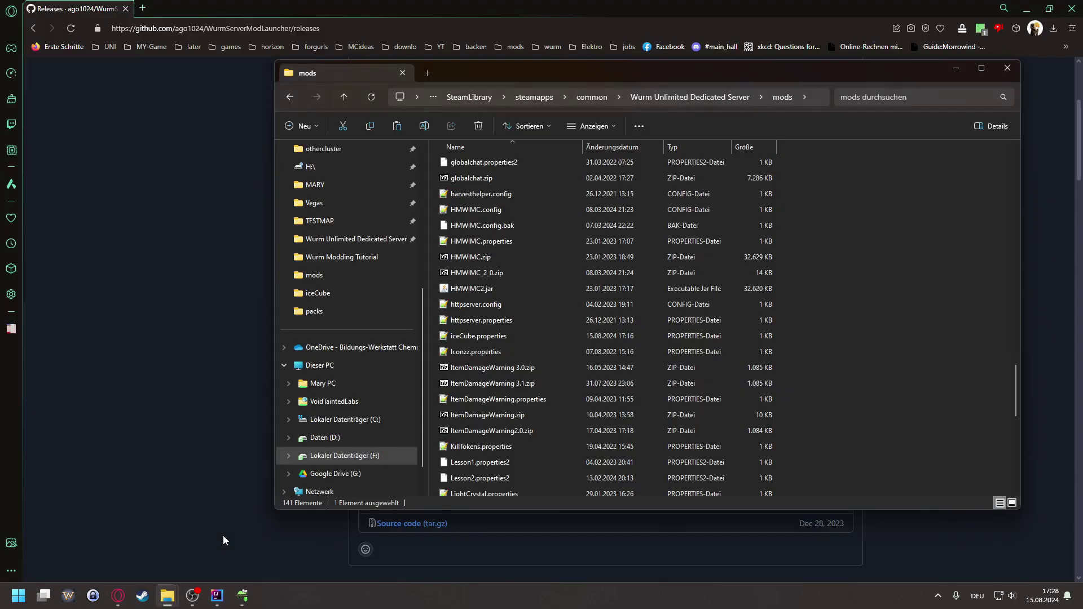
Open httpserver.config from the mods folder in Notepad++ and highlight its publicServerAddress value.
click(499, 337)
click(506, 309)
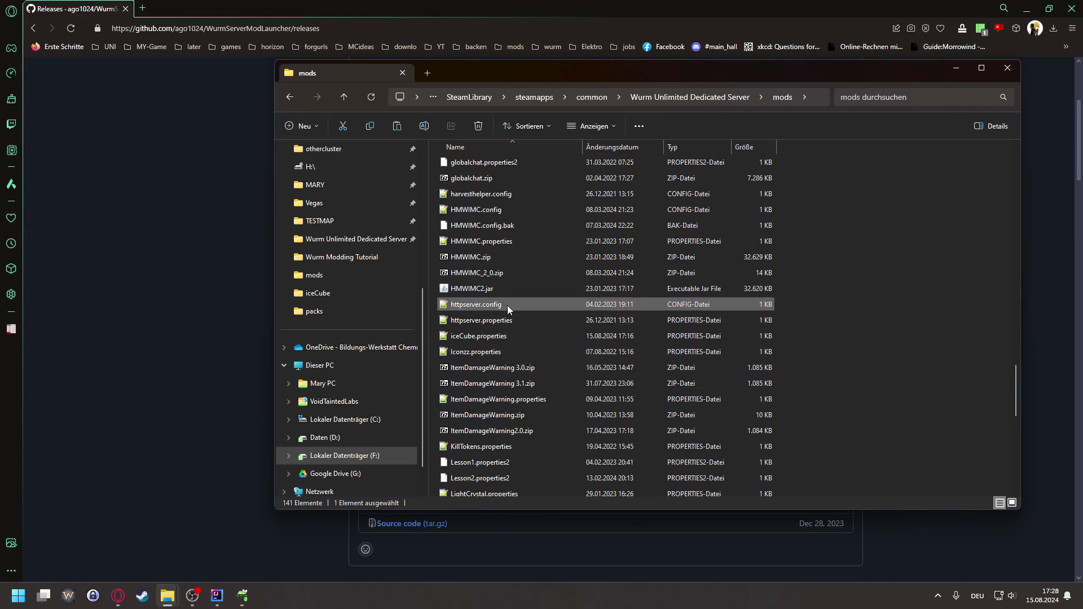
double_click(506, 305)
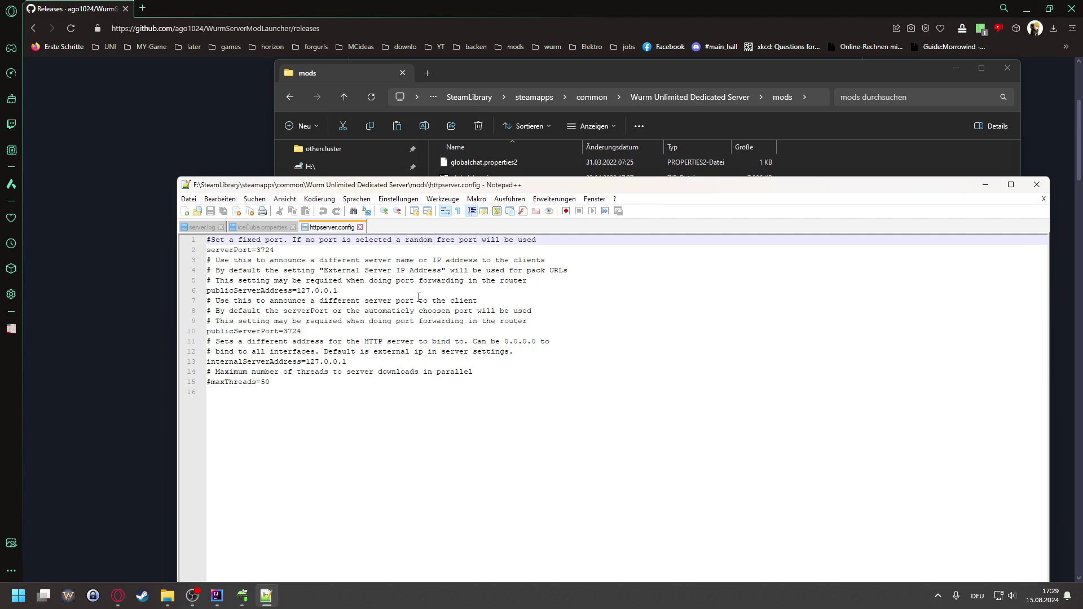
drag(383, 289, 188, 289)
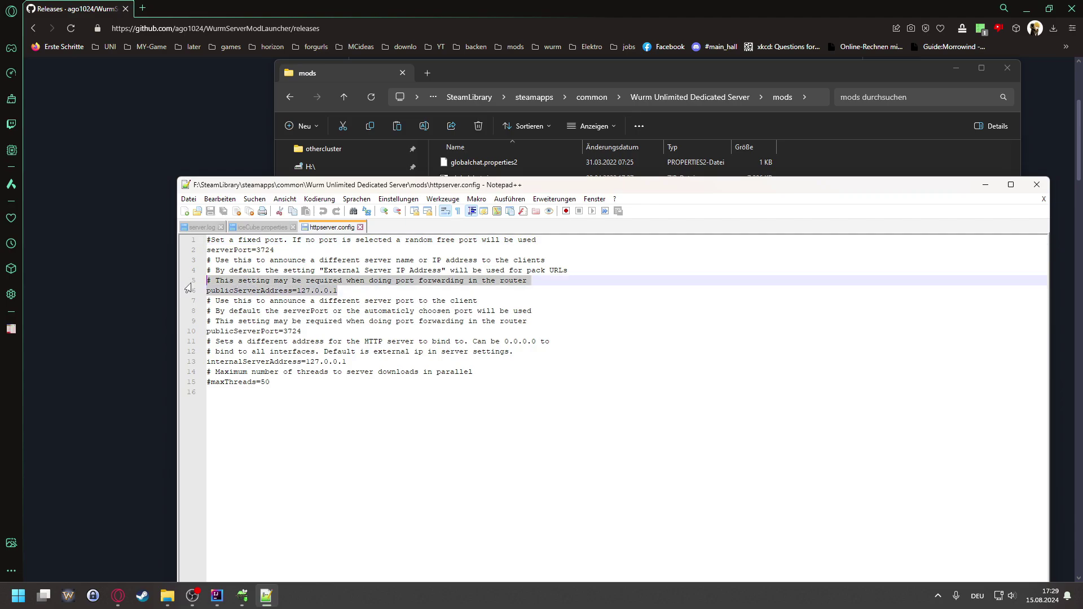
click(344, 291)
drag(347, 291, 297, 291)
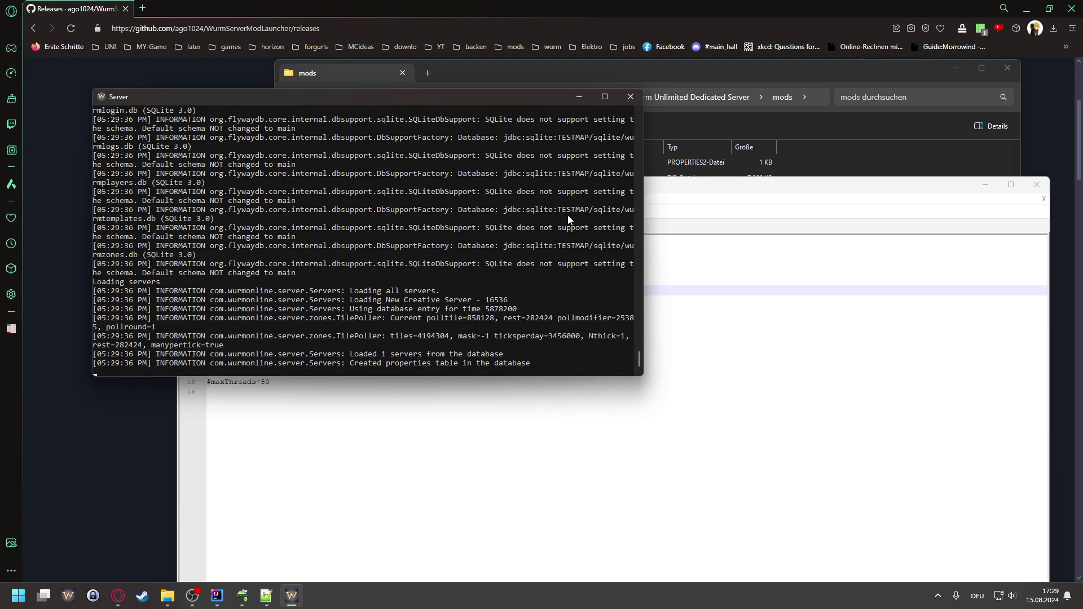
Show the Local Server settings in the Wurm Unlimited Server window and compare the Server External IP Address with publicServerAddress in httpserver.config.
click(505, 106)
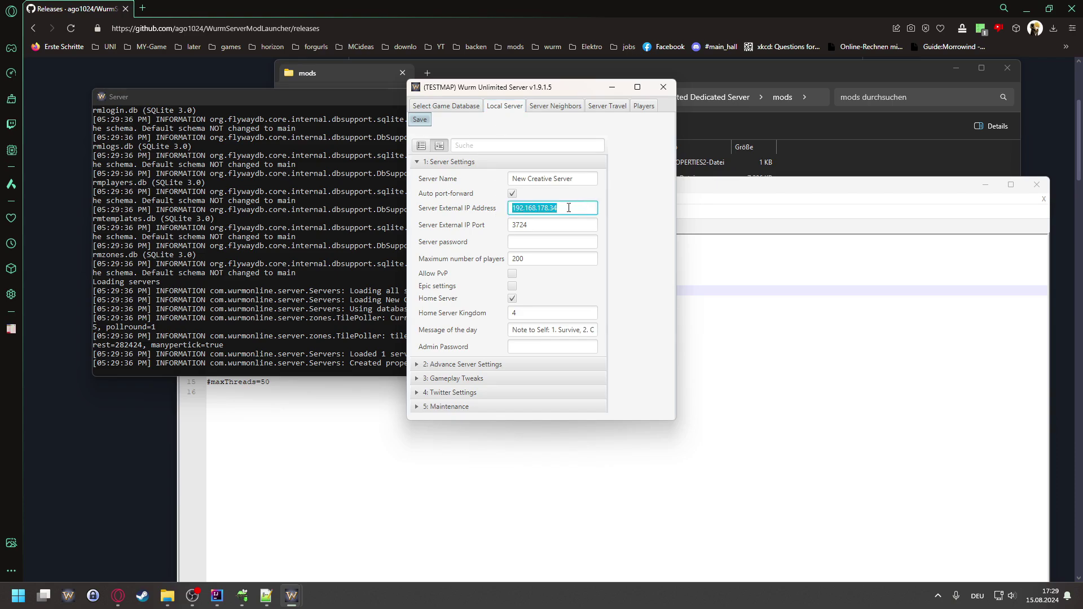
triple_click(592, 209)
mouse_move(592, 210)
mouse_down()
mouse_move(512, 208)
mouse_move(571, 209)
mouse_up()
click(691, 190)
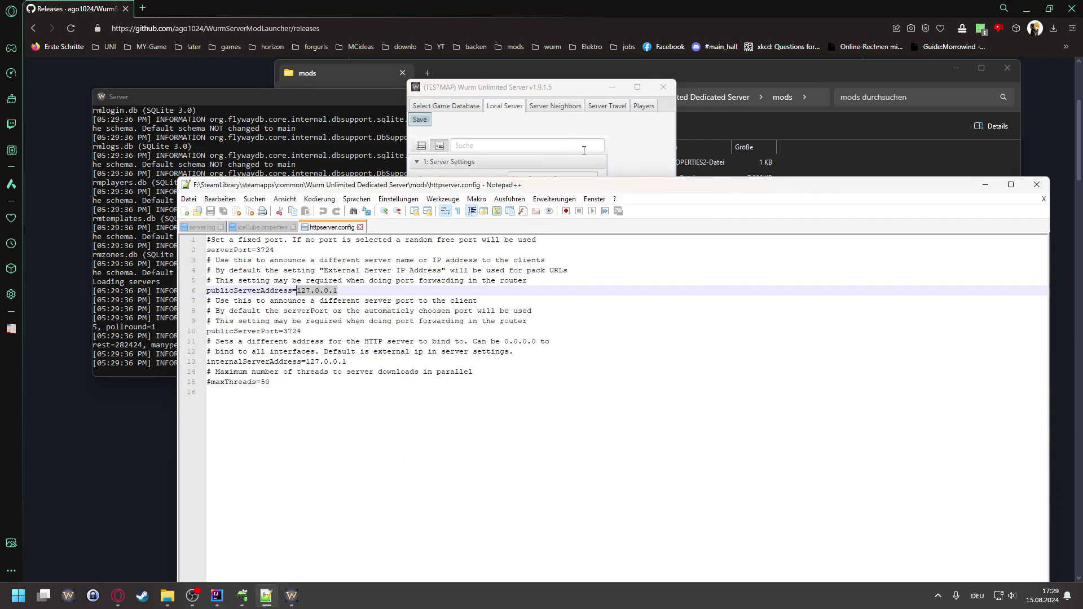
click(625, 156)
triple_click(567, 208)
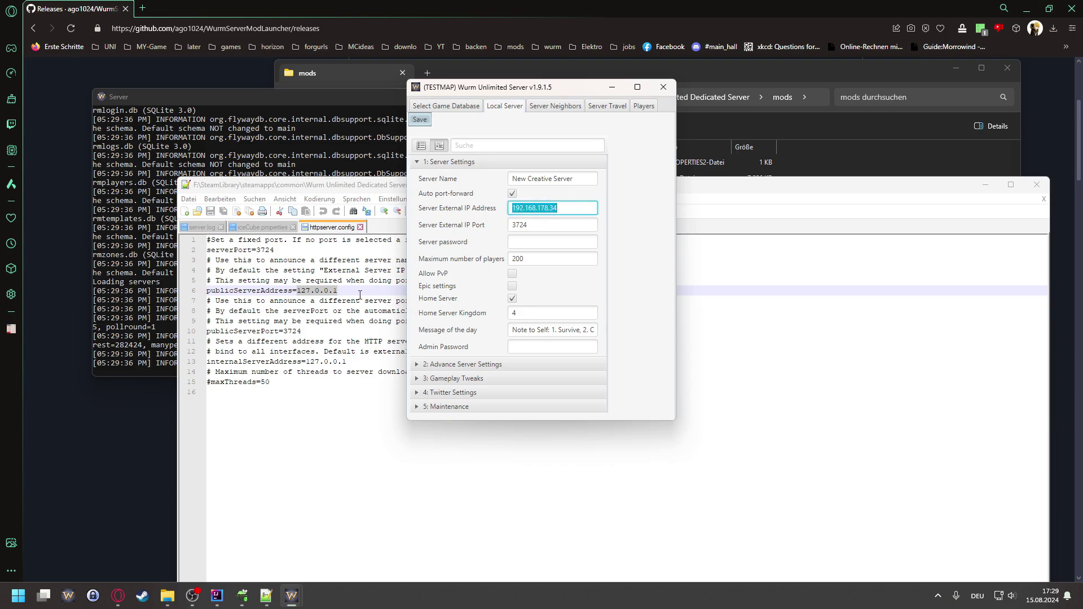
click(317, 297)
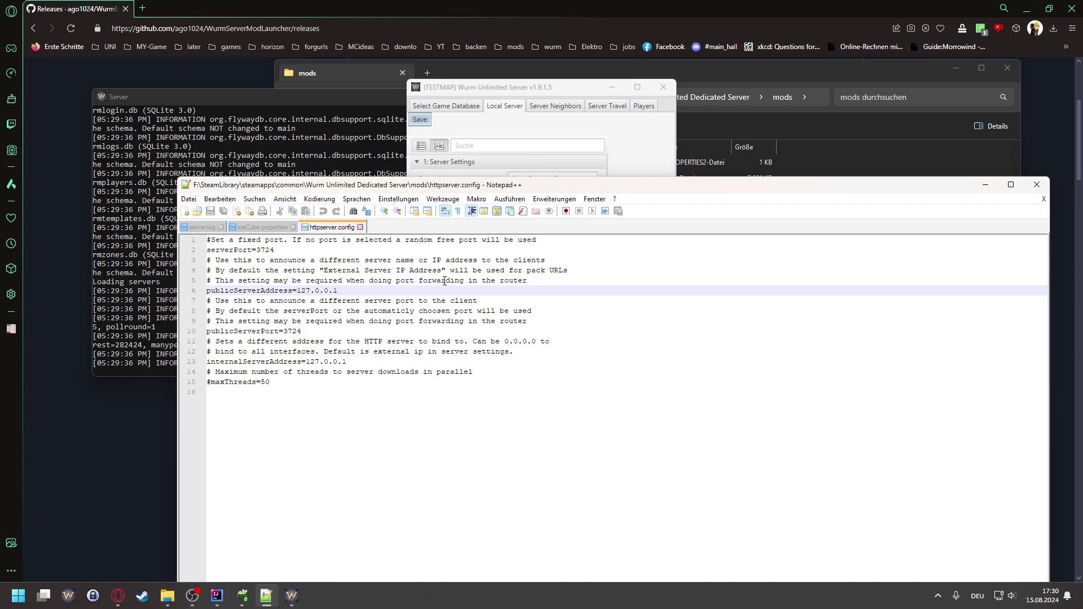
Compare the serverPort value in httpserver.config with the Server External IP Port in the Local Server settings.
click(623, 153)
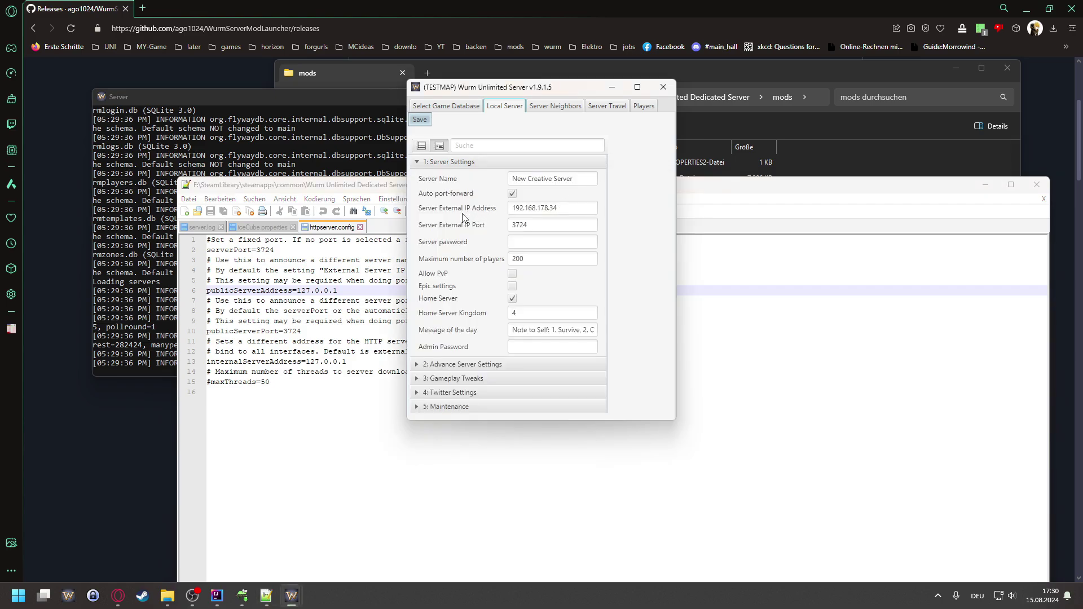
click(347, 290)
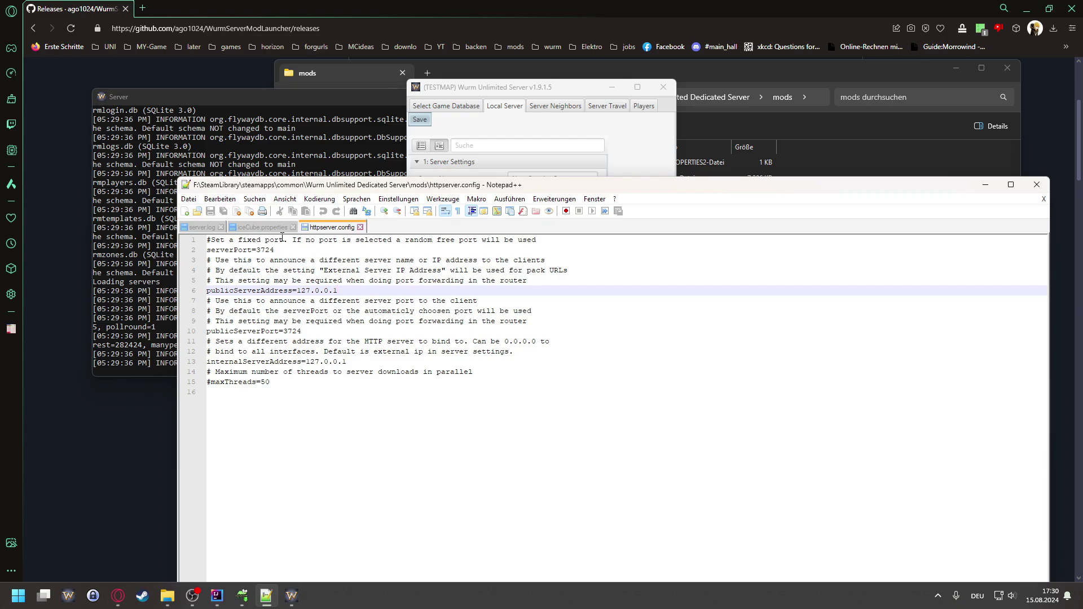
drag(280, 251, 257, 251)
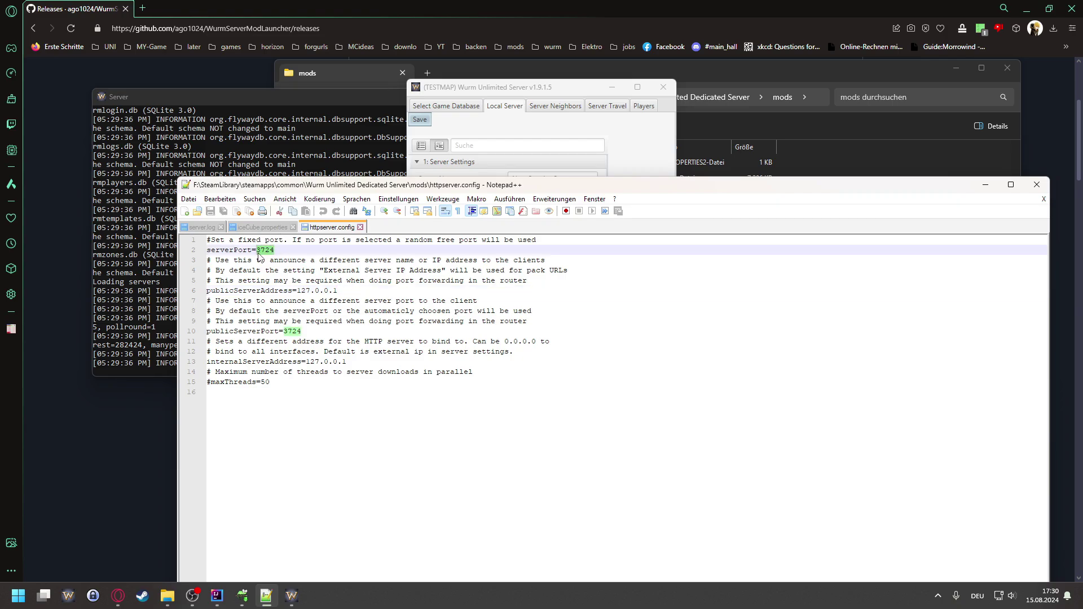
click(545, 164)
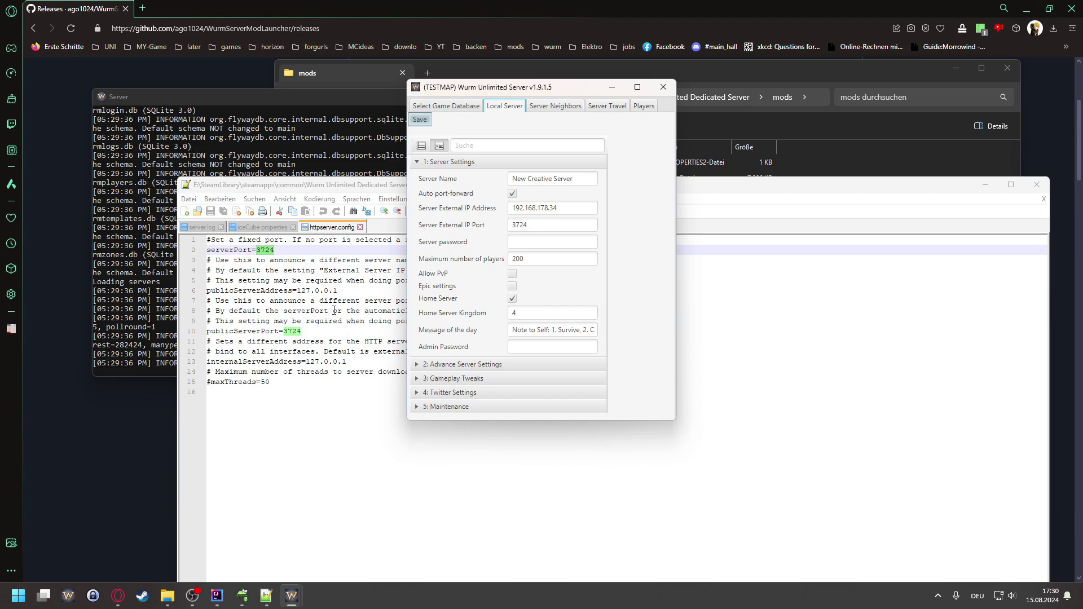
click(299, 250)
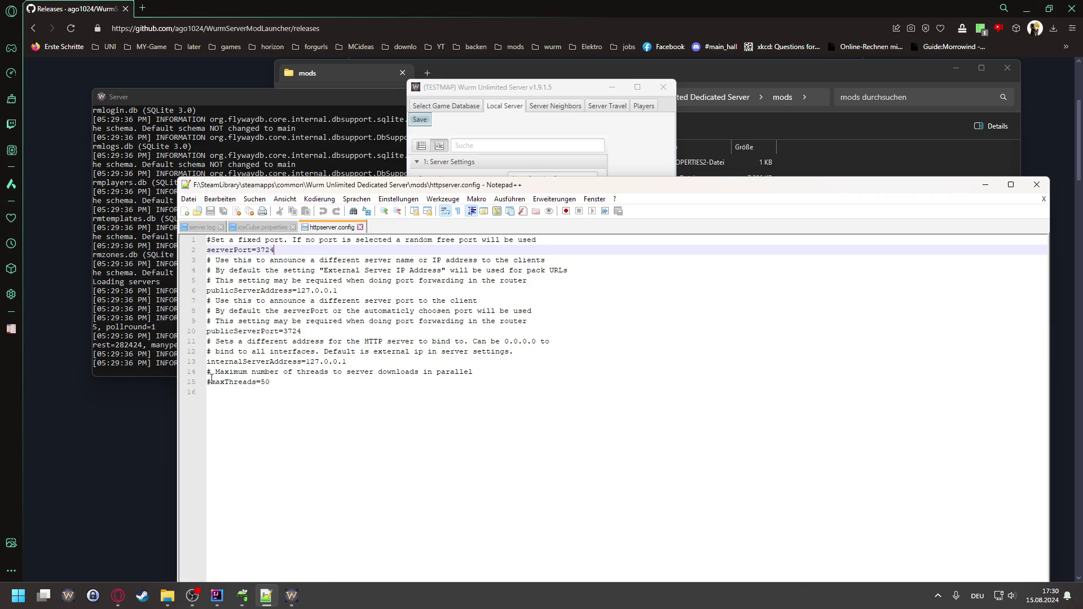
Check the maxThreads and publicServerAddress lines in httpserver.config, and accept reloading the changed server.log.
click(211, 383)
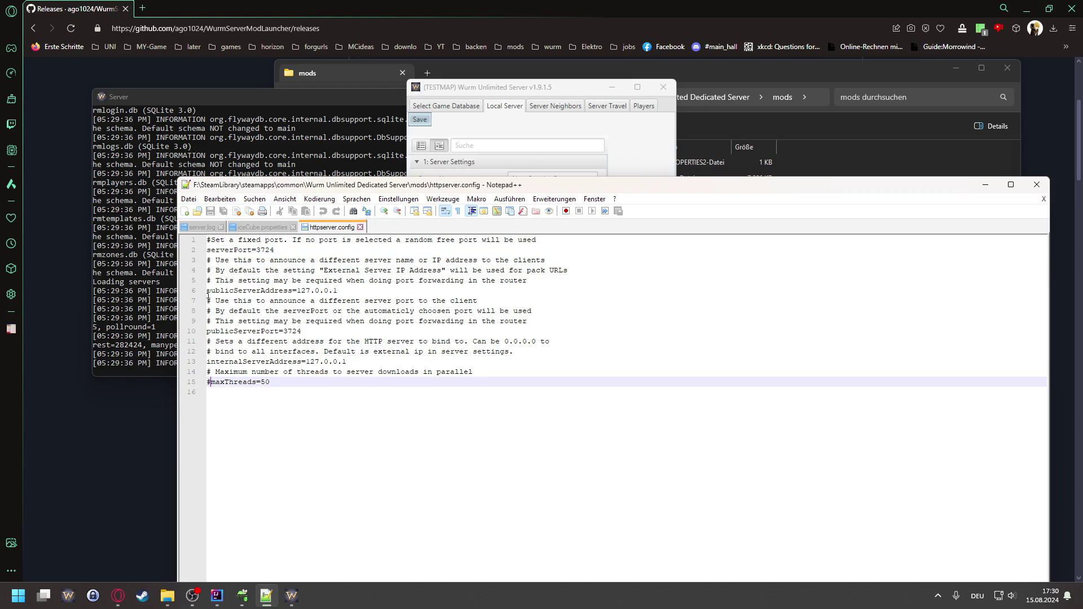
click(207, 291)
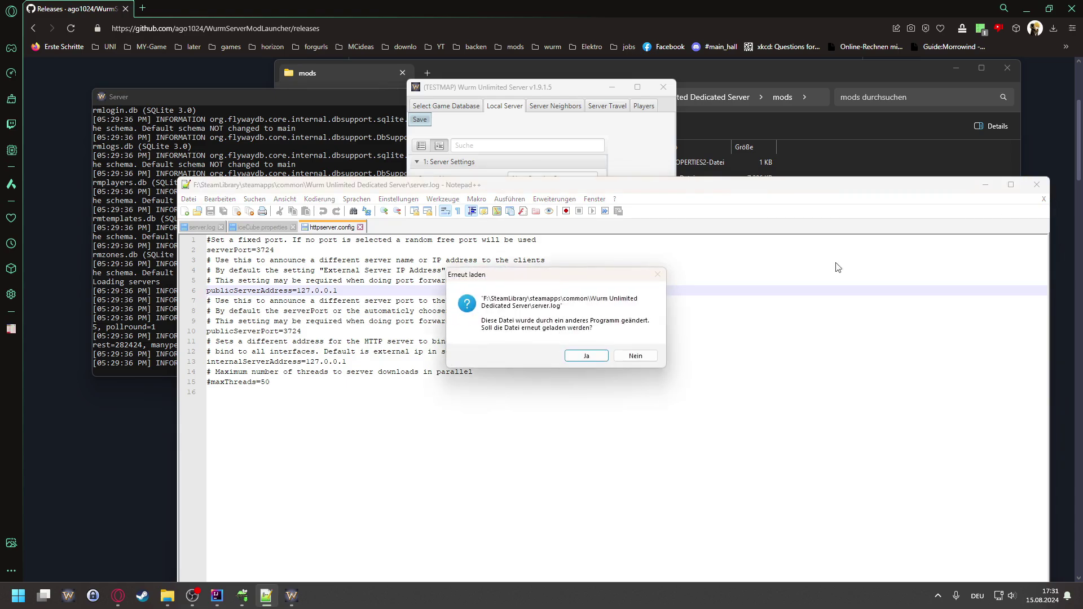
click(589, 358)
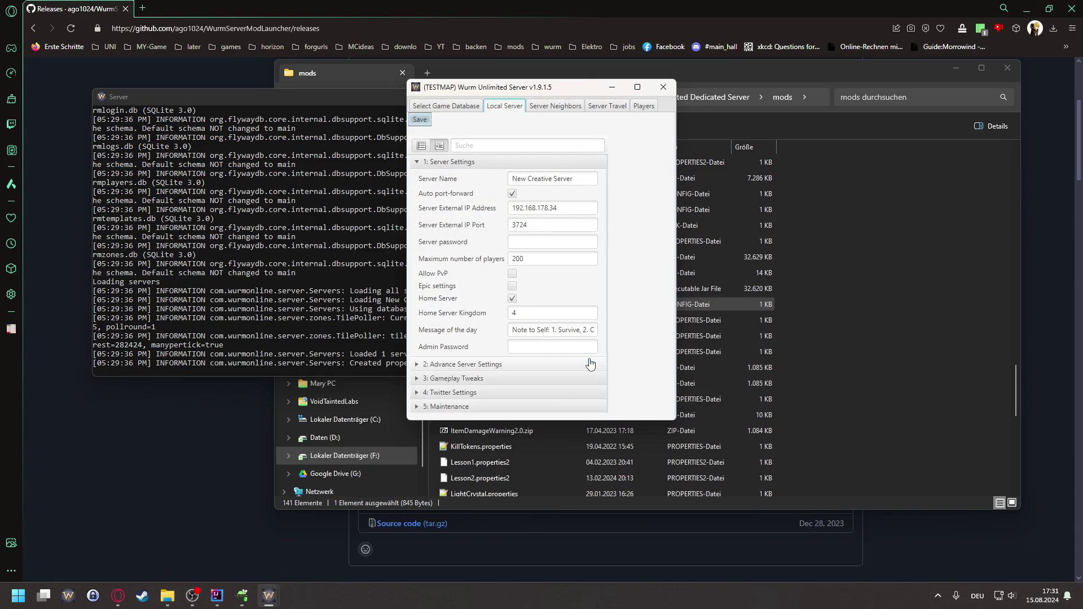
Find the ServerPackMod entry for mods\iceCube\iceCube-pack.jar in the server.log open in Notepad++ and highlight its log line and pack path.
click(366, 311)
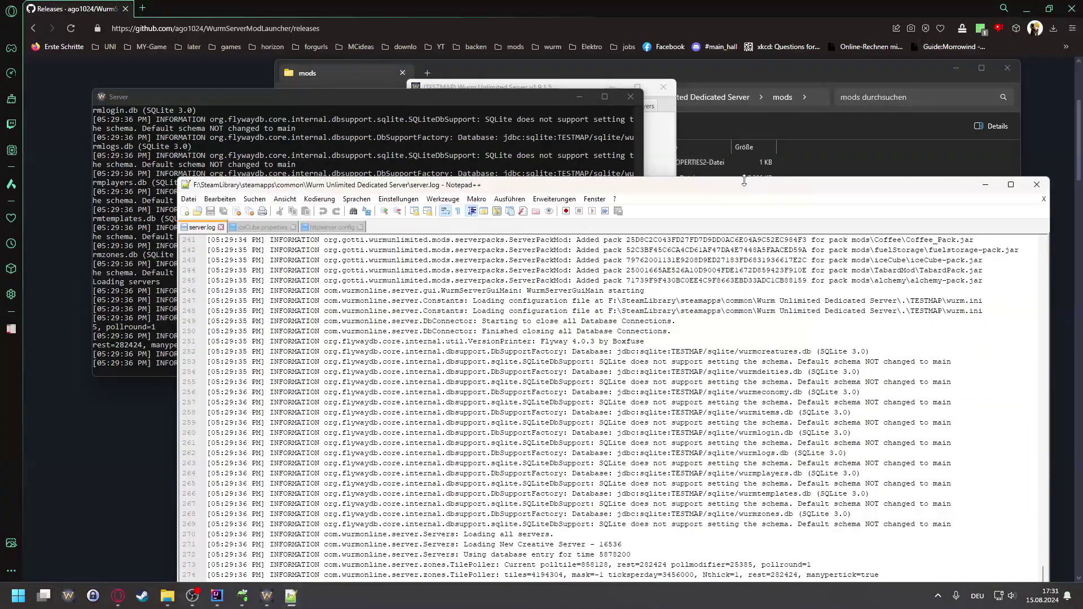
drag(744, 185, 557, 78)
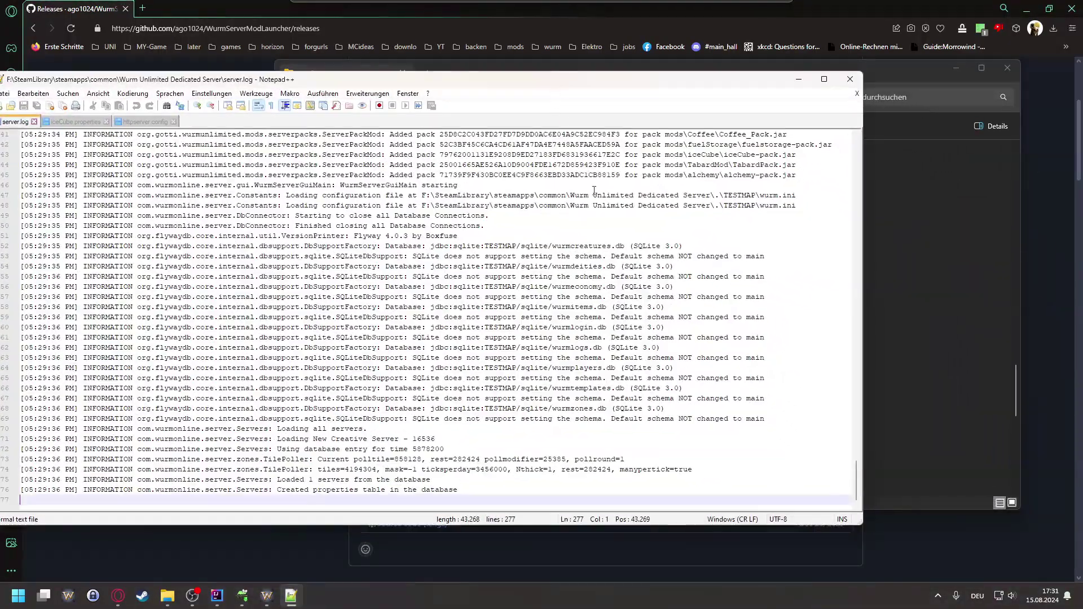
scroll(671, 285, up, 1)
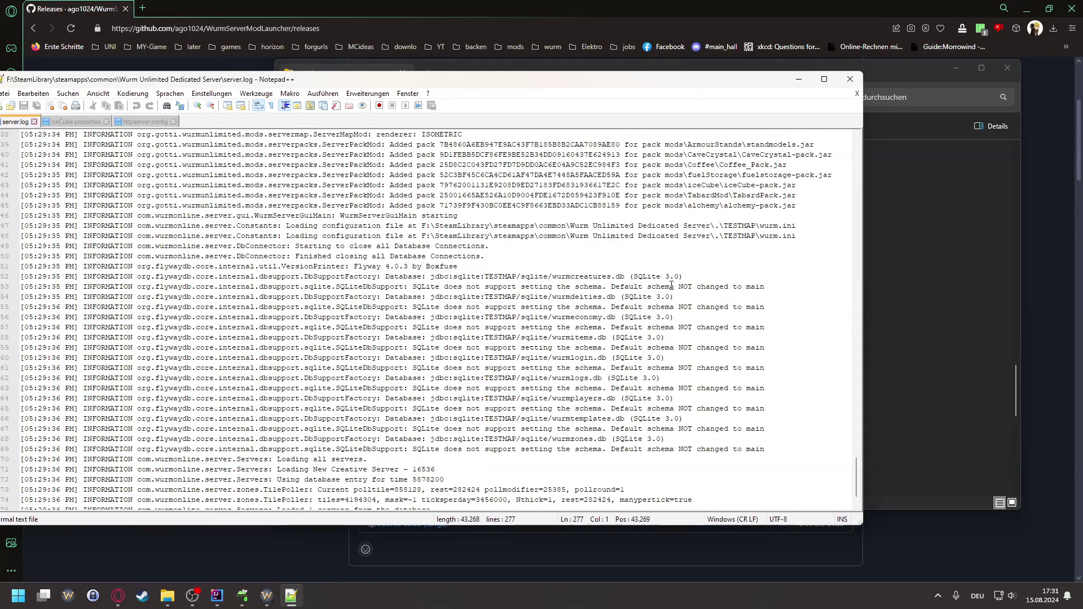
scroll(479, 244, up, 1)
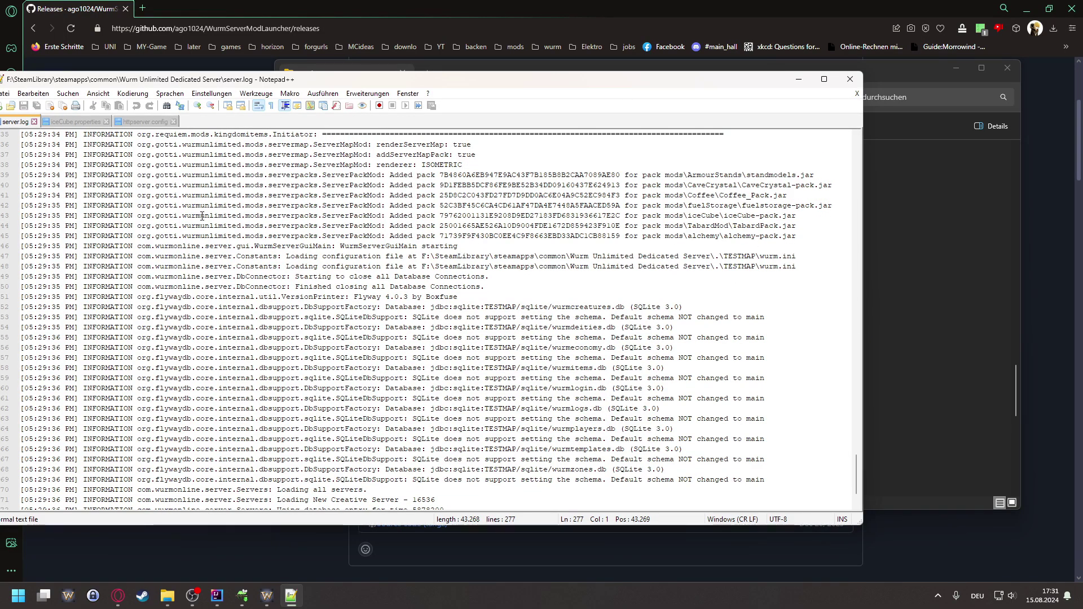
drag(119, 217, 463, 216)
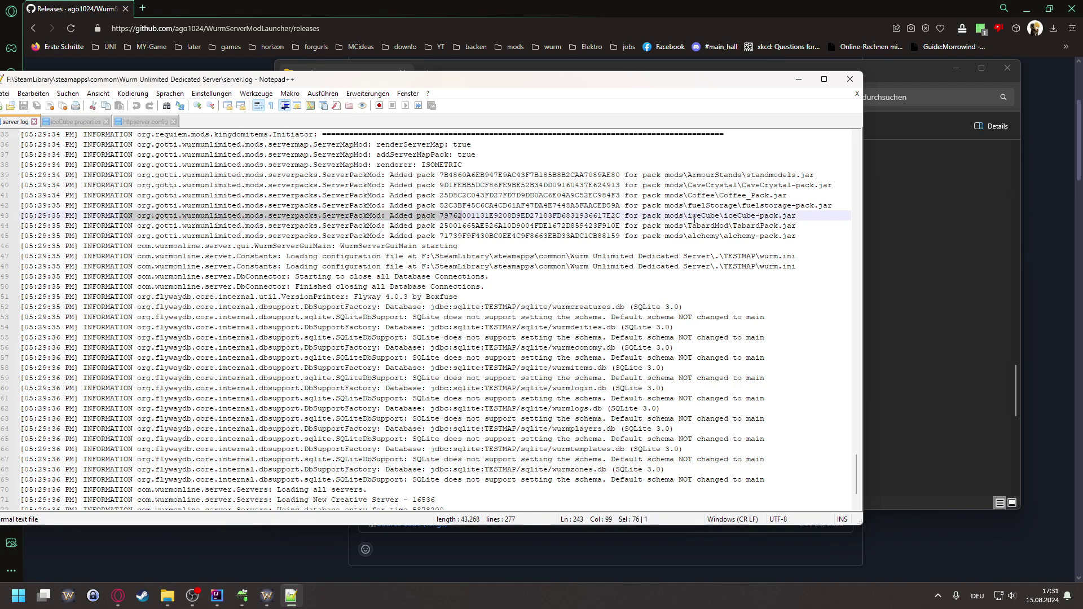
drag(665, 216, 798, 216)
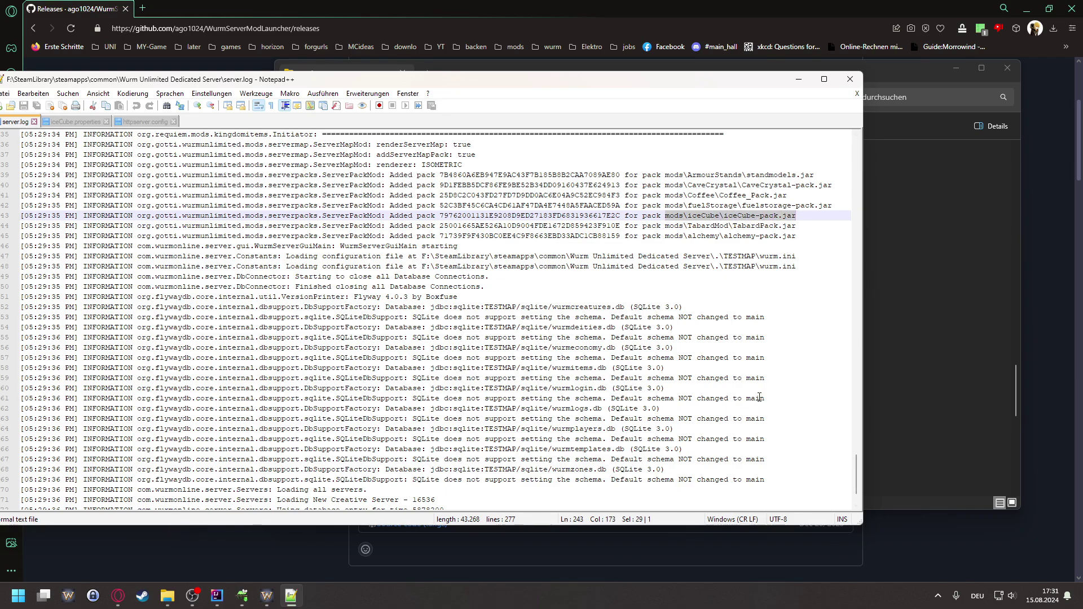
scroll(758, 322, up, 4)
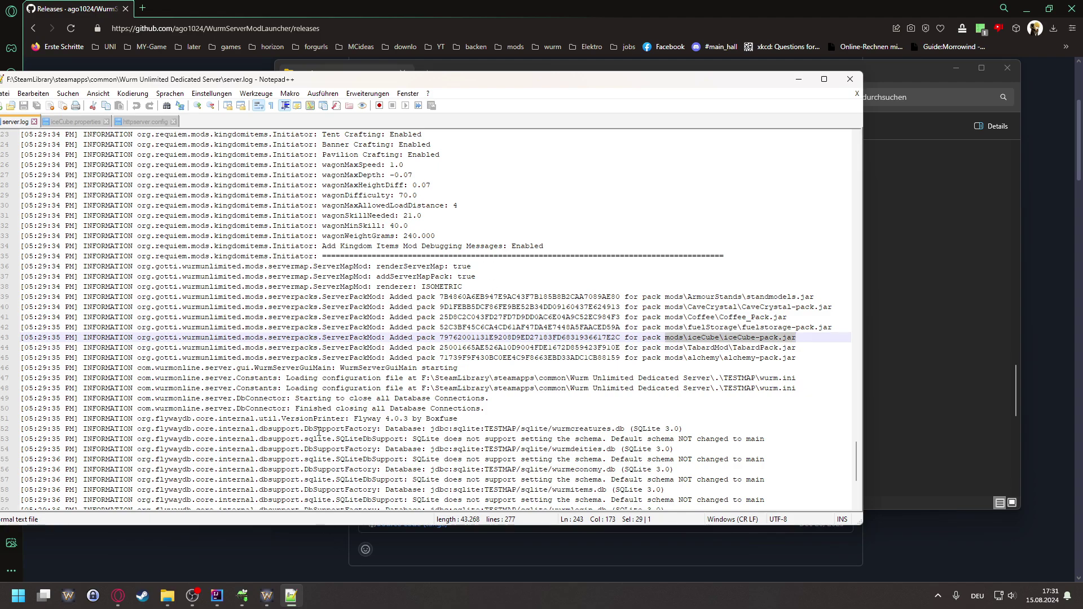
Return to the Wurm Unlimited Server window and start the TESTMAP server from its game database settings.
mouse_move(267, 602)
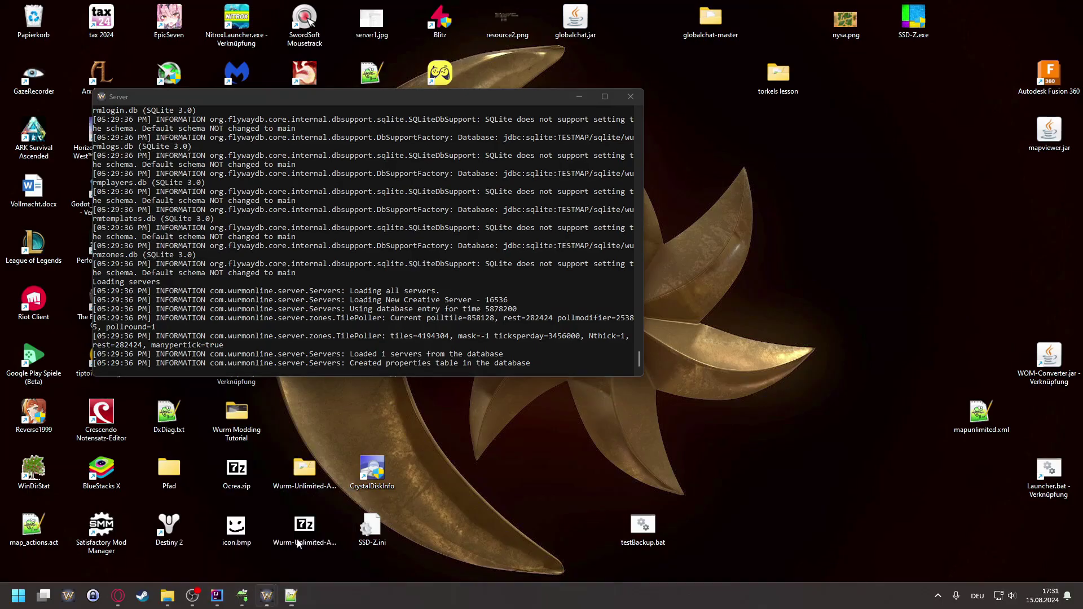
click(236, 540)
click(324, 564)
click(445, 106)
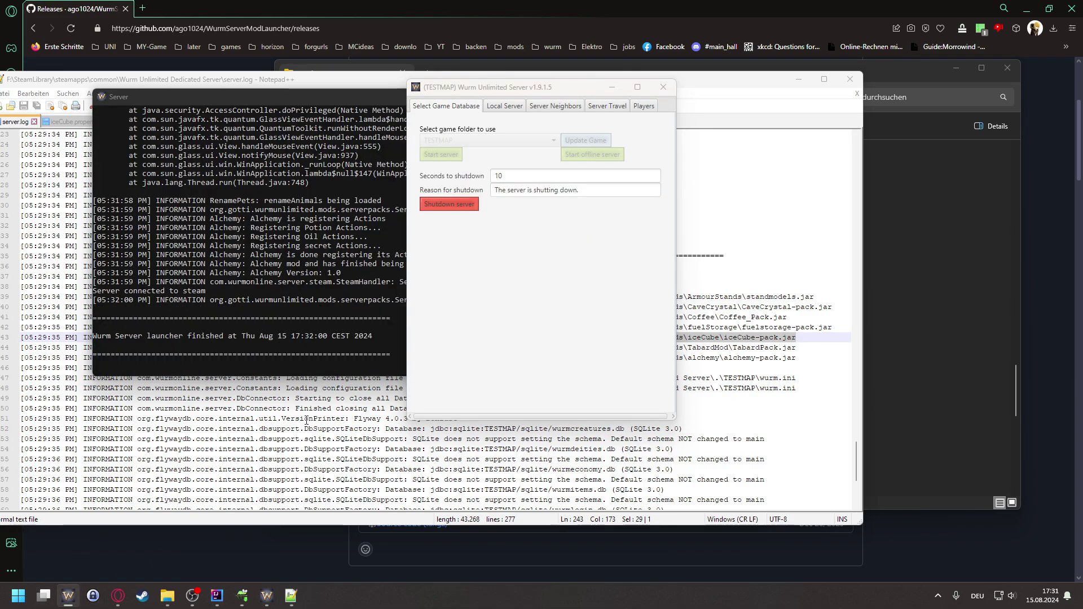
Connect the Wurm Unlimited client to New Creative Server from the LAN servers and close the live map.
click(373, 171)
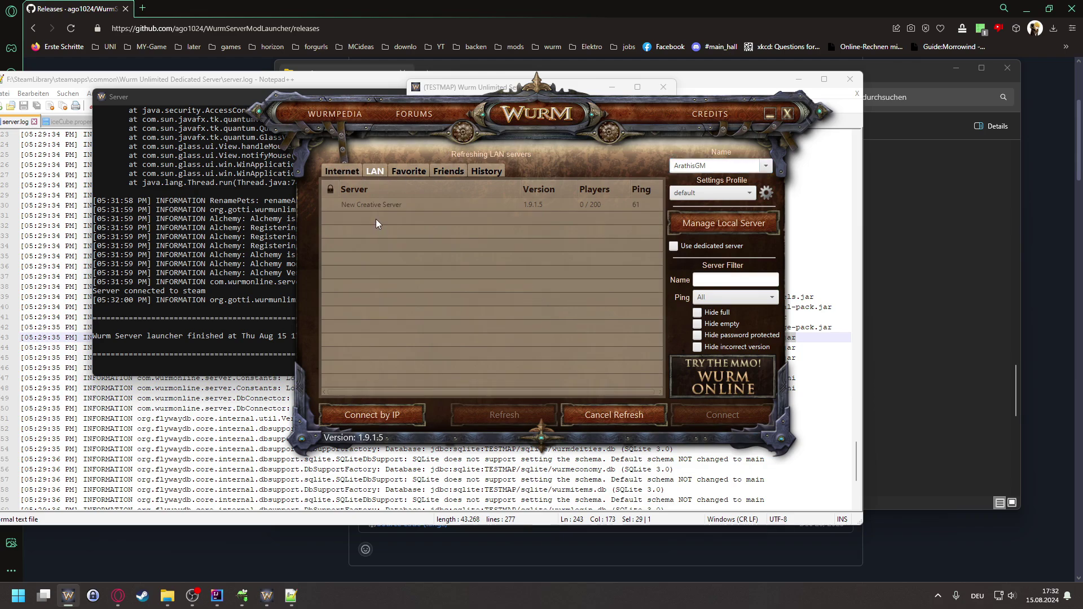
click(374, 208)
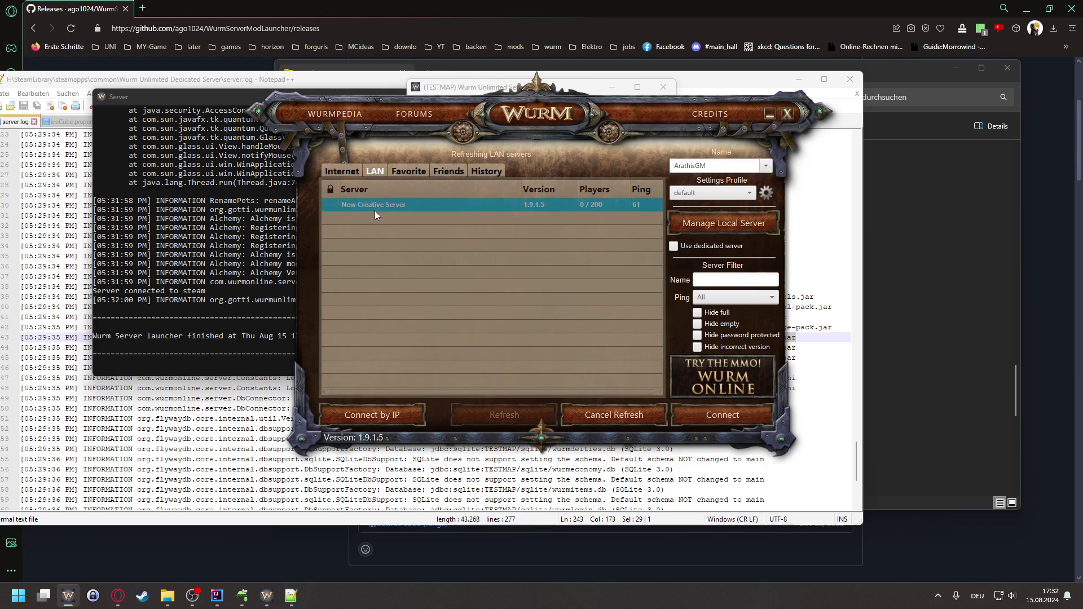
click(737, 419)
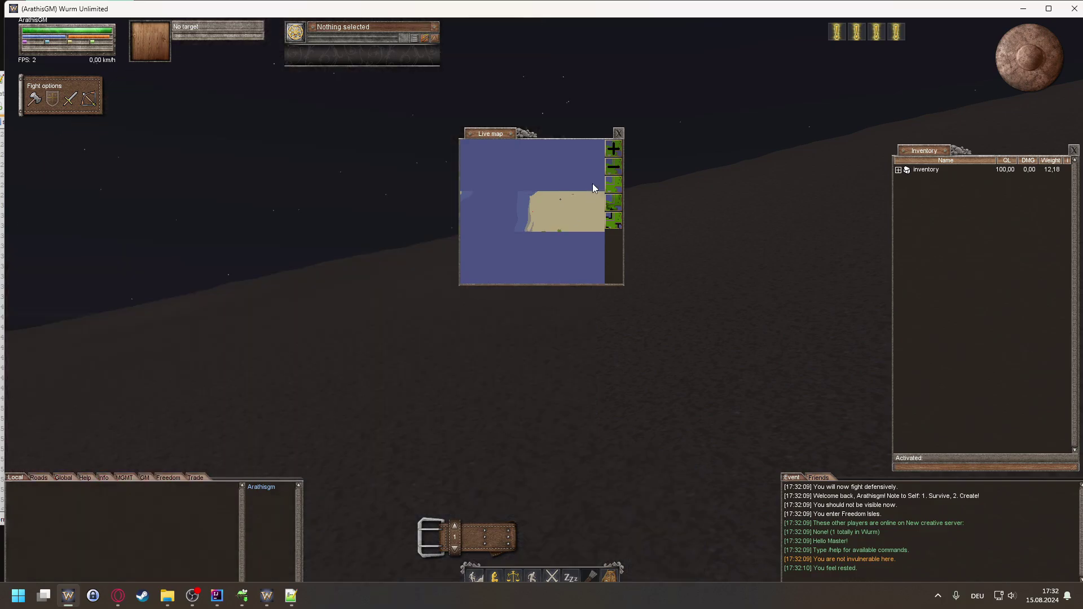
click(622, 133)
drag(621, 133, 603, 292)
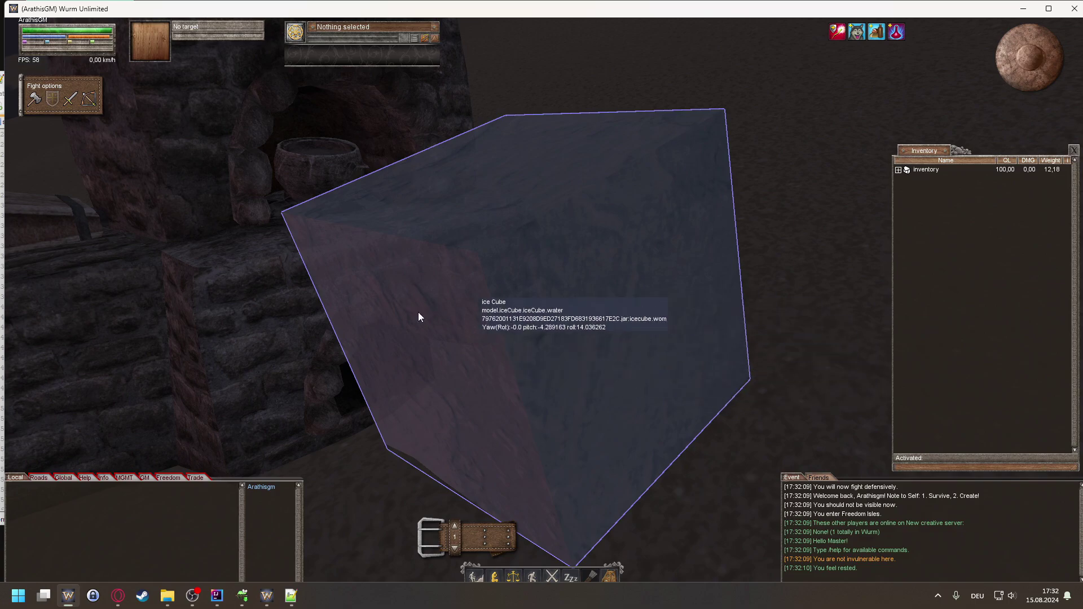
Walk around the Ice Cube beside the stone oven and examine its model, texture and tooltip from several sides.
drag(654, 380, 658, 369)
key(d)
key(a)
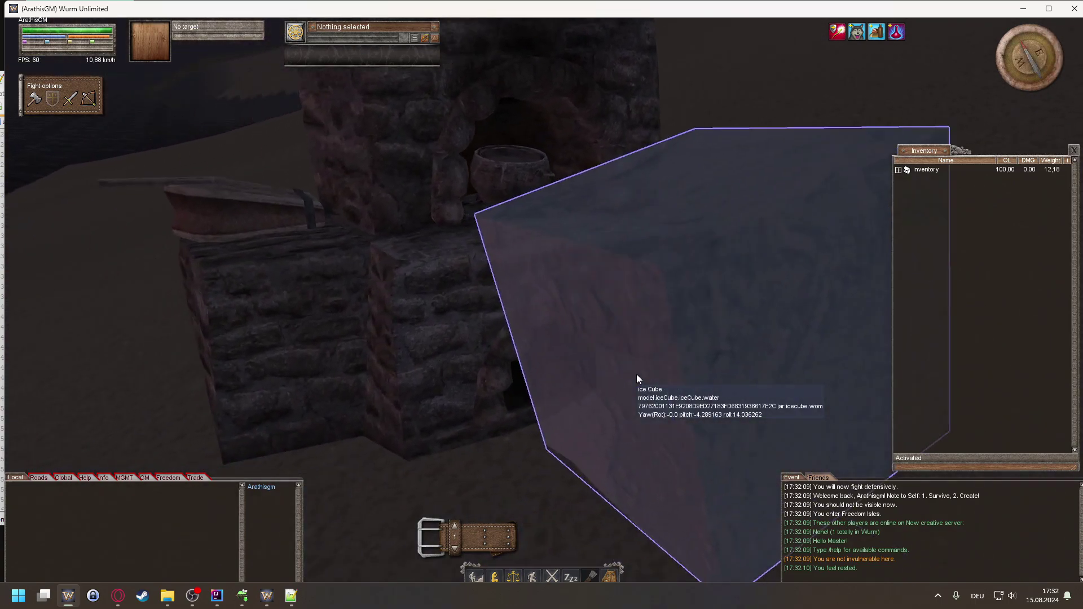
key(d)
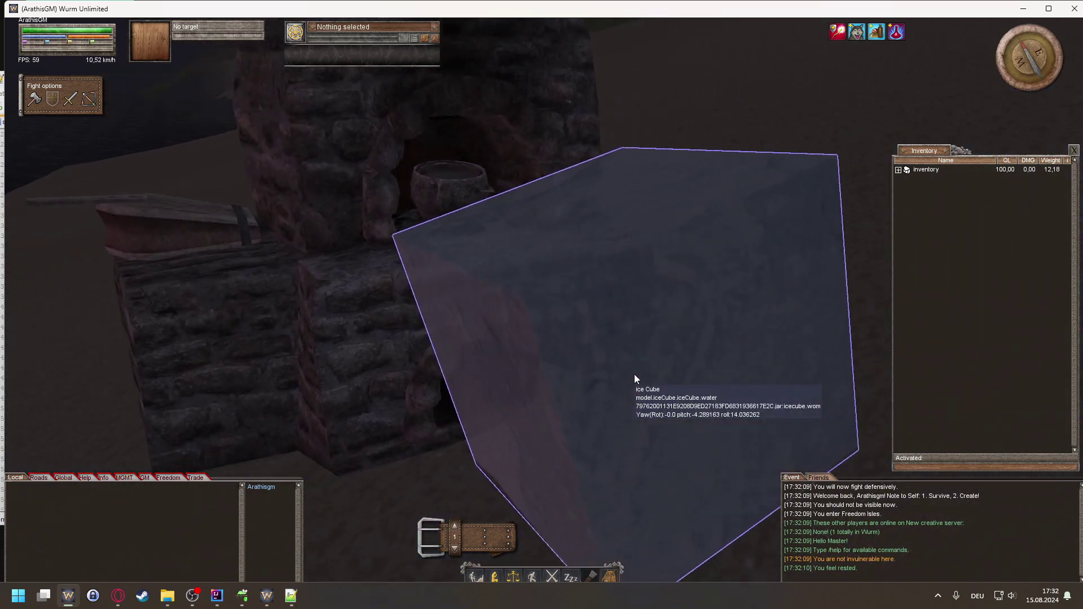
key(a)
key(d)
key(s)
key(w)
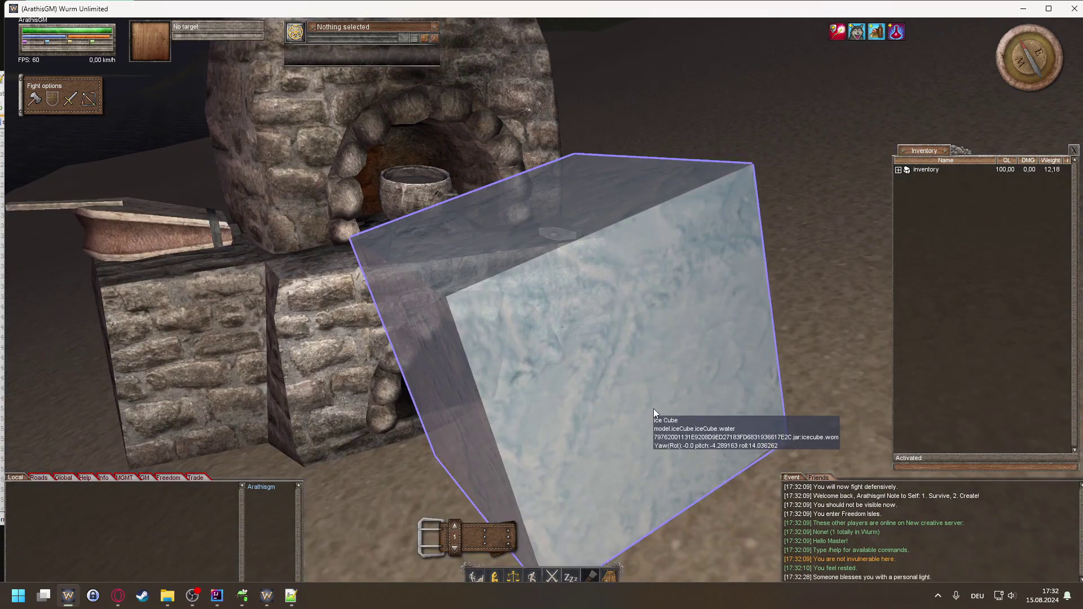
key(w)
key(w)
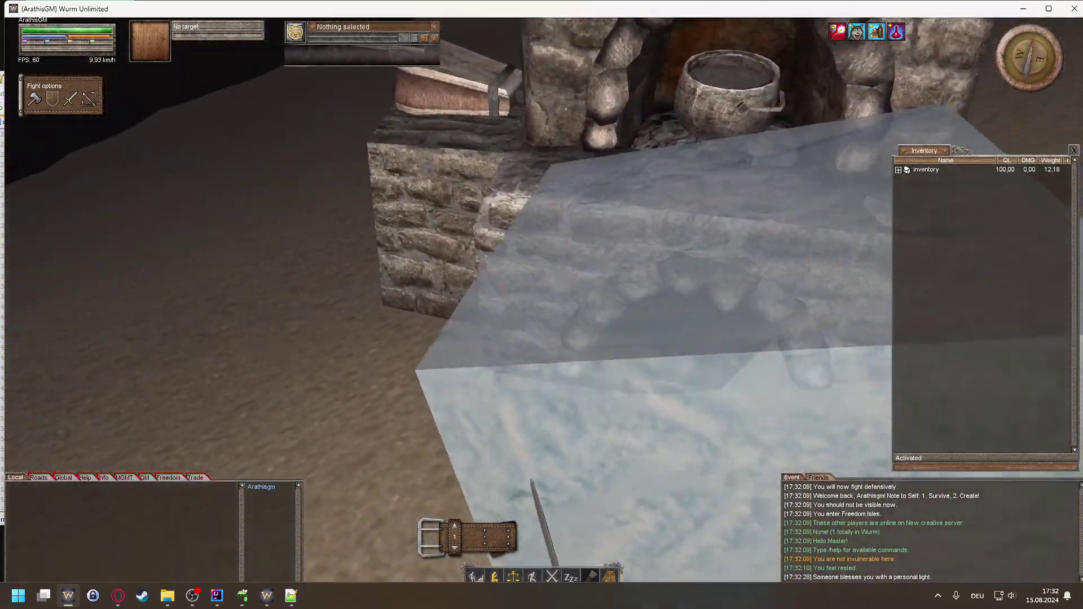
key(w)
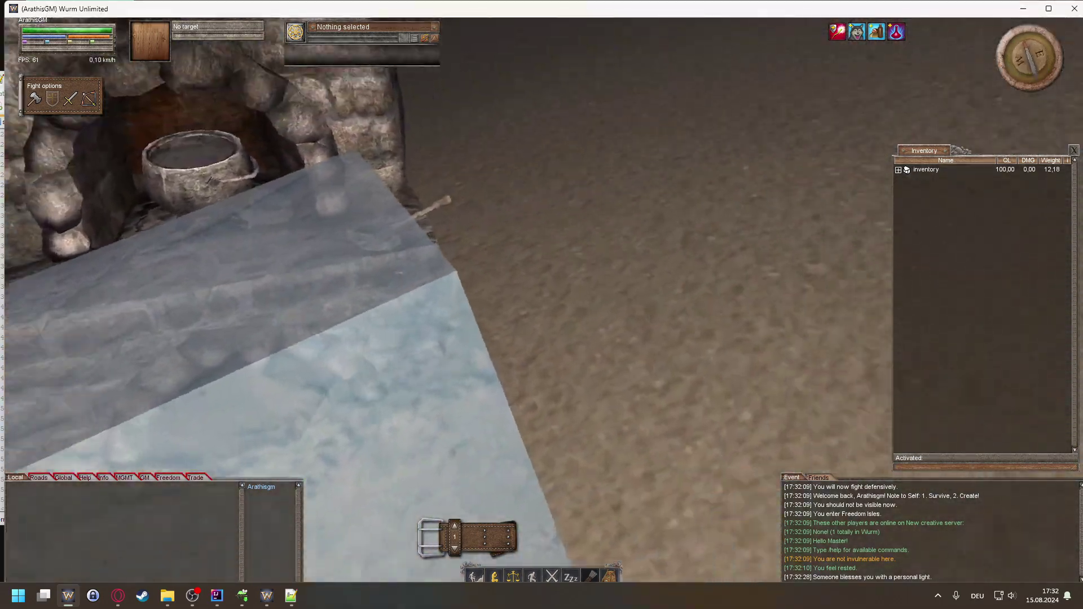
key(d)
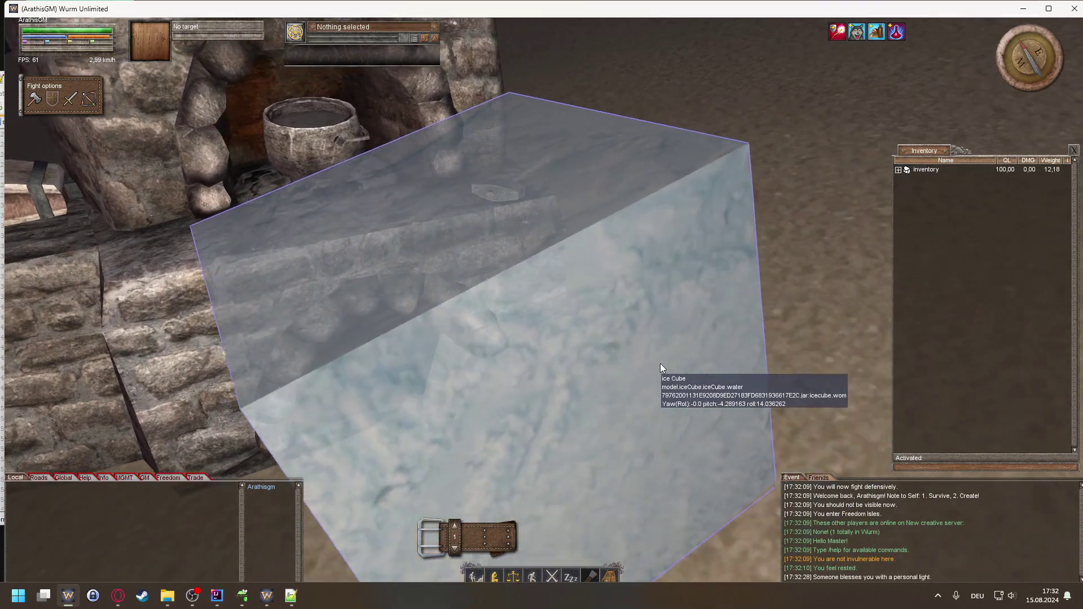
key(a)
key(d)
key(w)
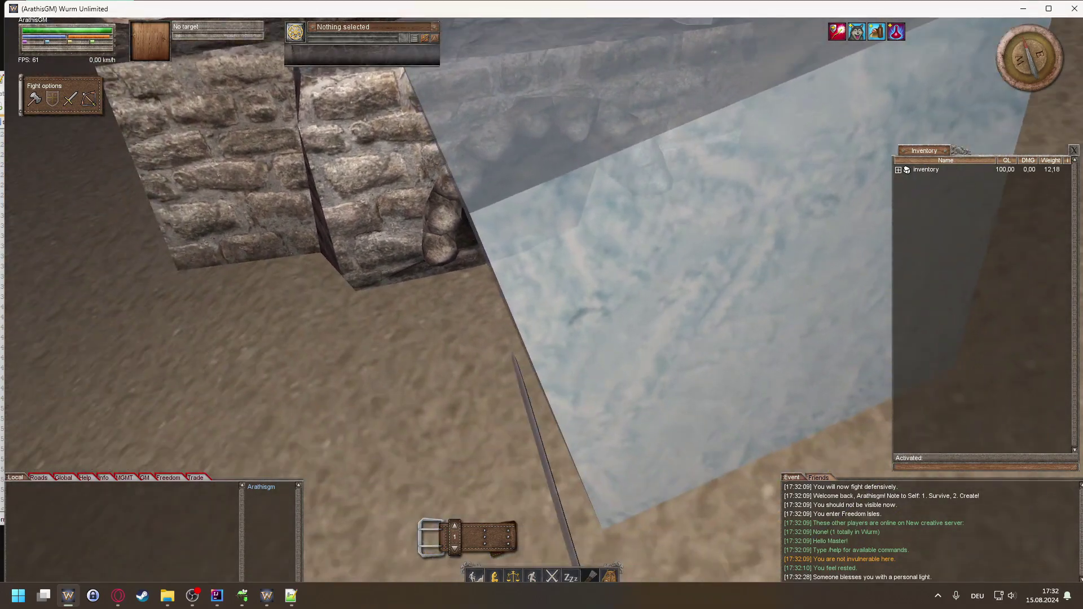
key(s)
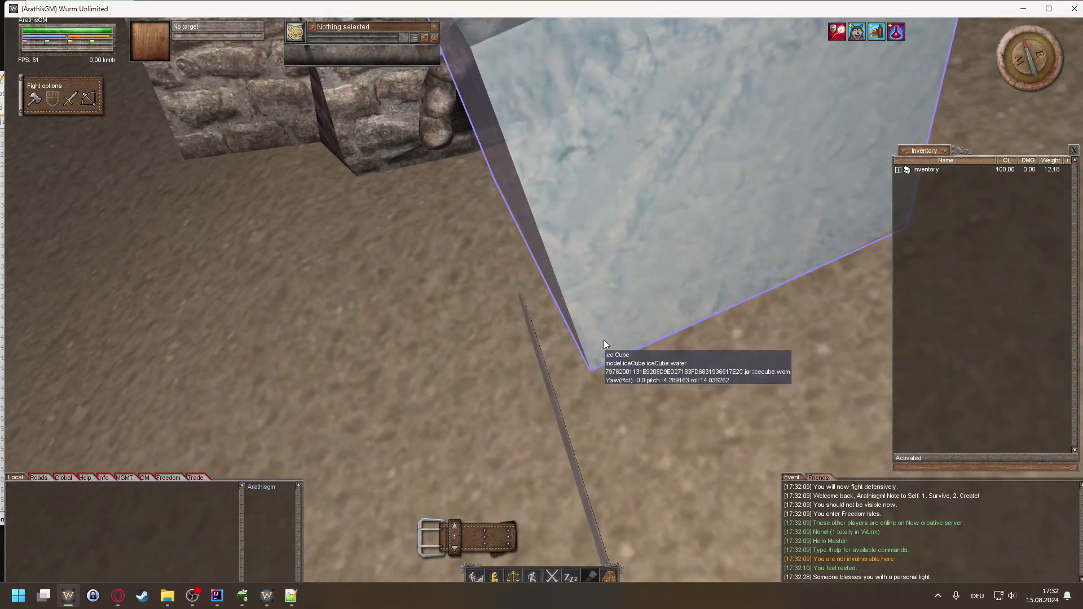
key(w)
drag(589, 357, 503, 242)
key(s)
key(a)
key(d)
key(w)
key(s)
key(w)
key(d)
key(s)
key(d)
key(s)
key(d)
key(s)
key(w)
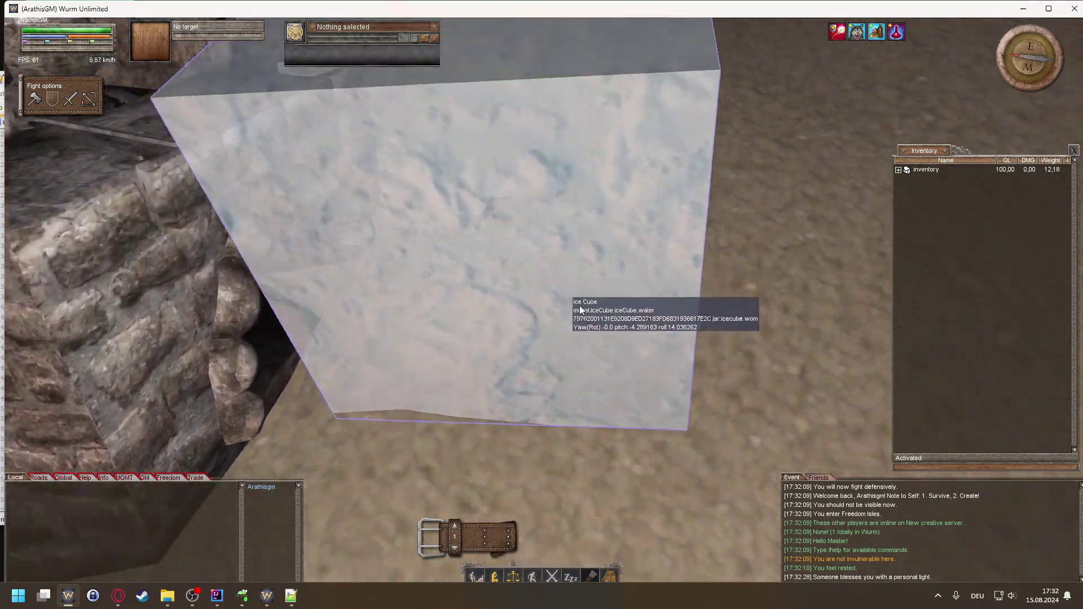
mouse_move(598, 325)
mouse_down()
mouse_move(569, 271)
mouse_move(617, 366)
mouse_move(580, 381)
mouse_move(550, 350)
mouse_move(583, 336)
mouse_up()
key(s)
key(w)
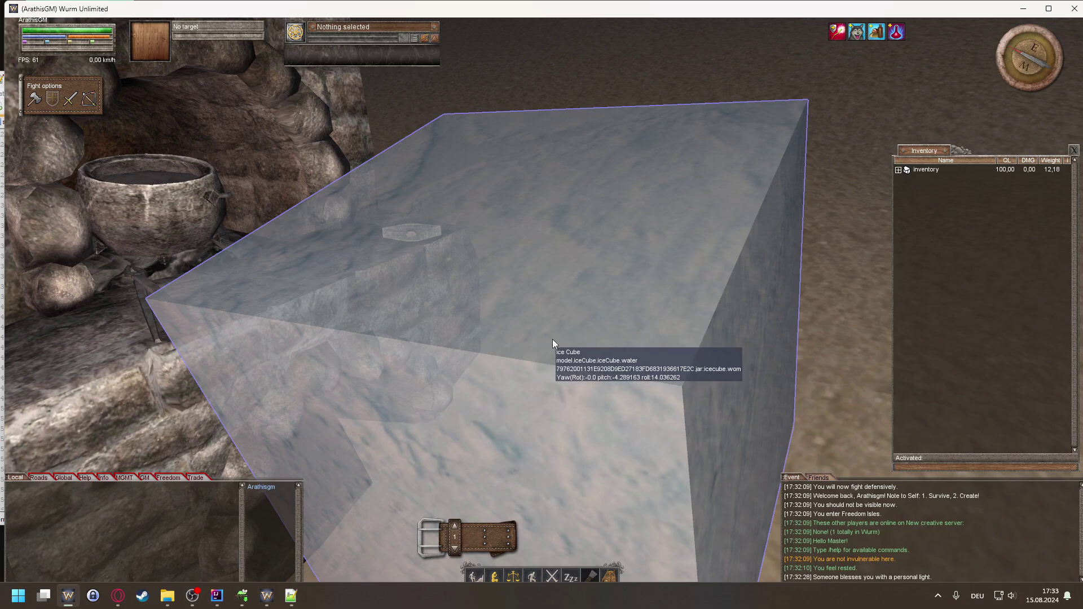
Compare the server pack hashes in the game console with the iceCube-pack.jar hash in the reloaded server.log, and close the console.
key(F1)
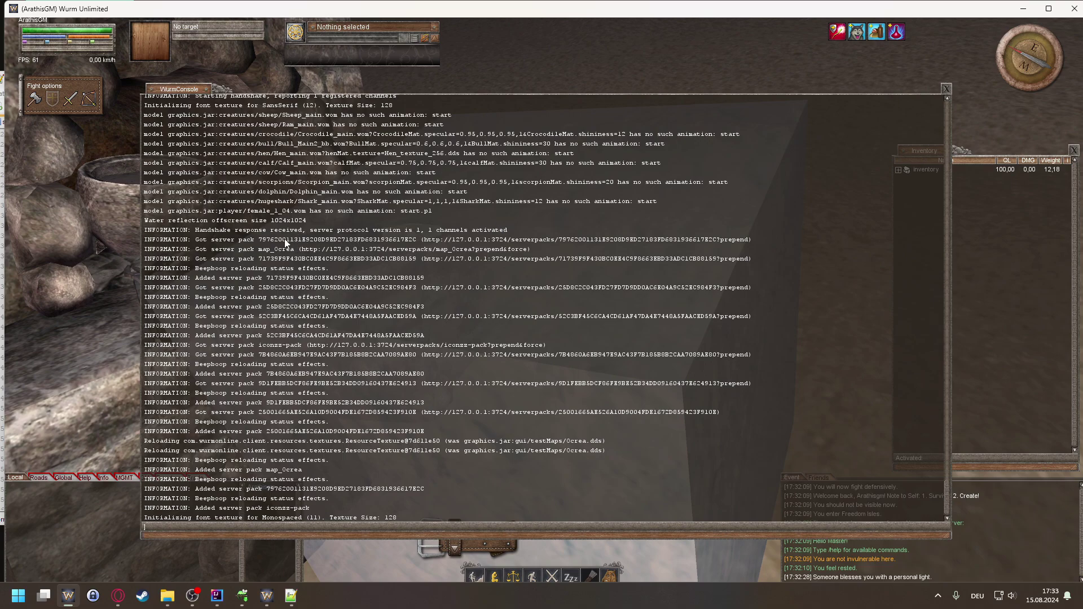
click(291, 596)
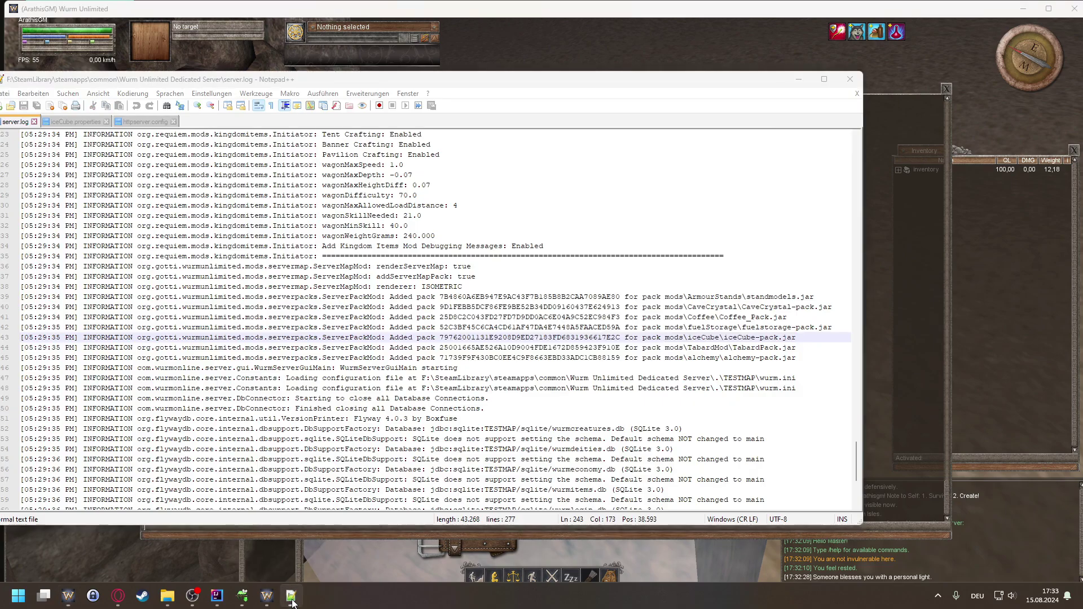
click(592, 356)
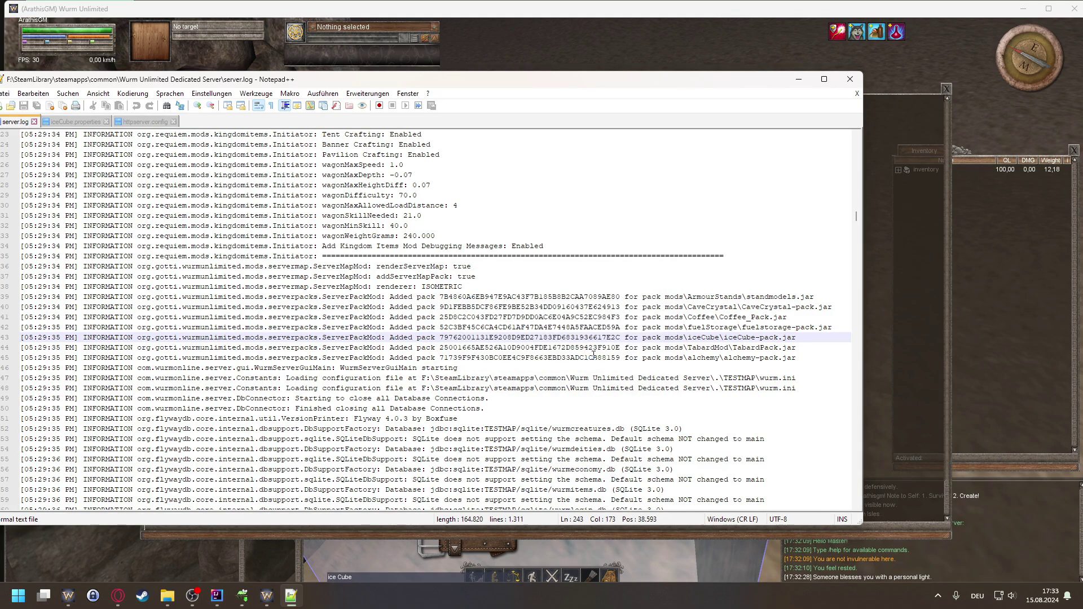
double_click(508, 337)
drag(797, 338, 445, 337)
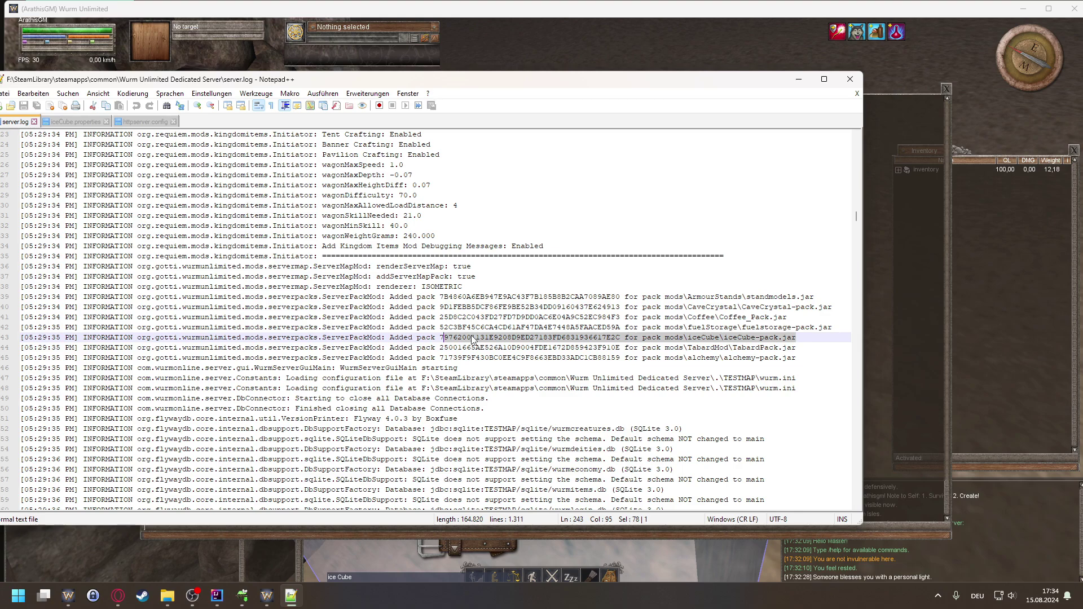
click(472, 336)
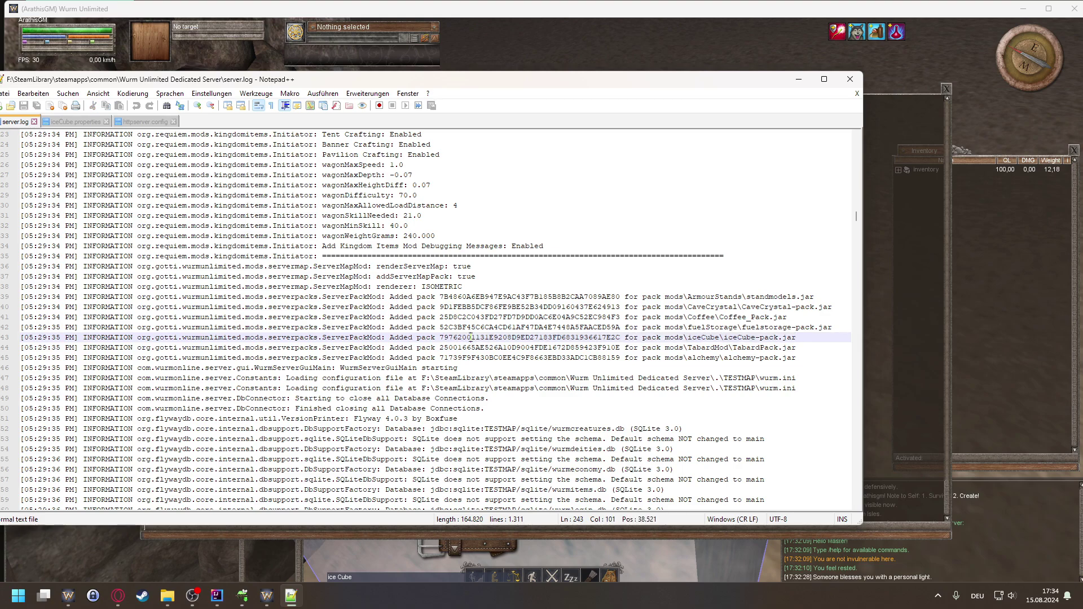
double_click(473, 338)
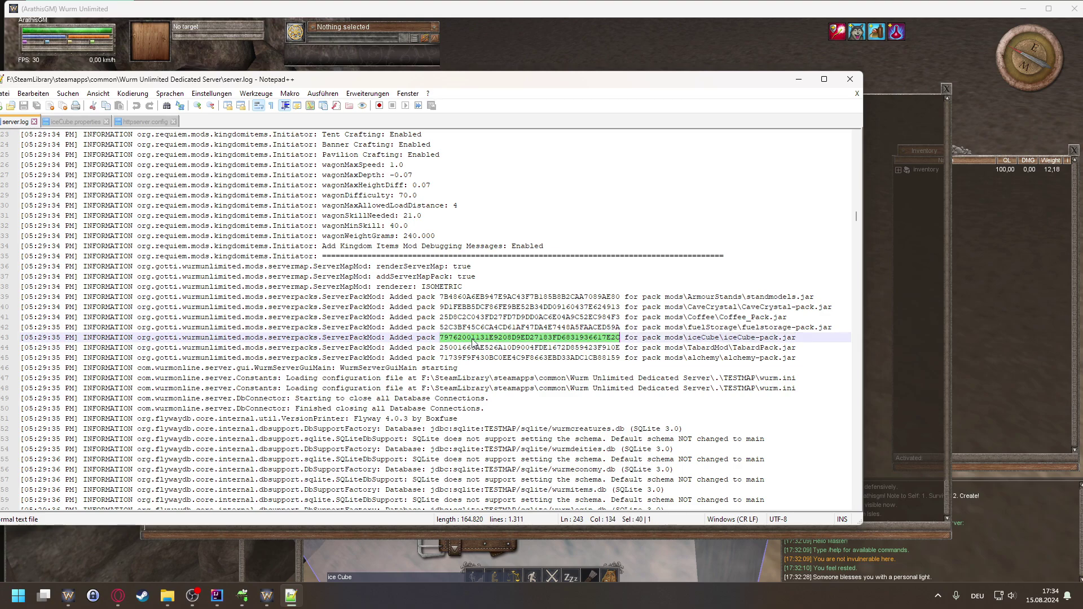
click(886, 294)
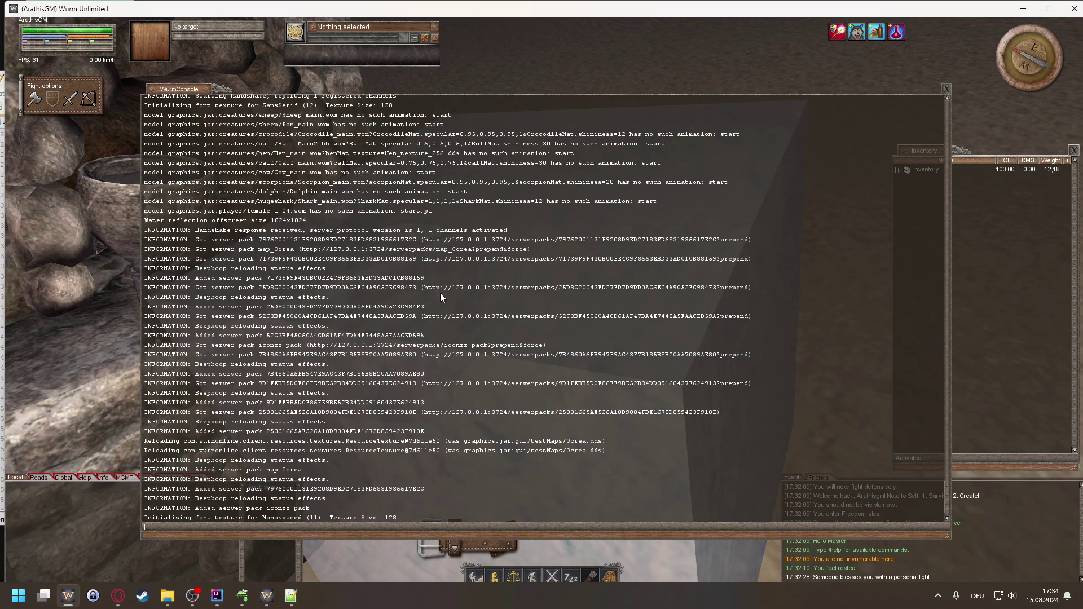
click(946, 90)
Move around the Ice Cube and examine its transparent top and front faces from different angles.
key(d)
drag(657, 356, 462, 378)
key(a)
key(a)
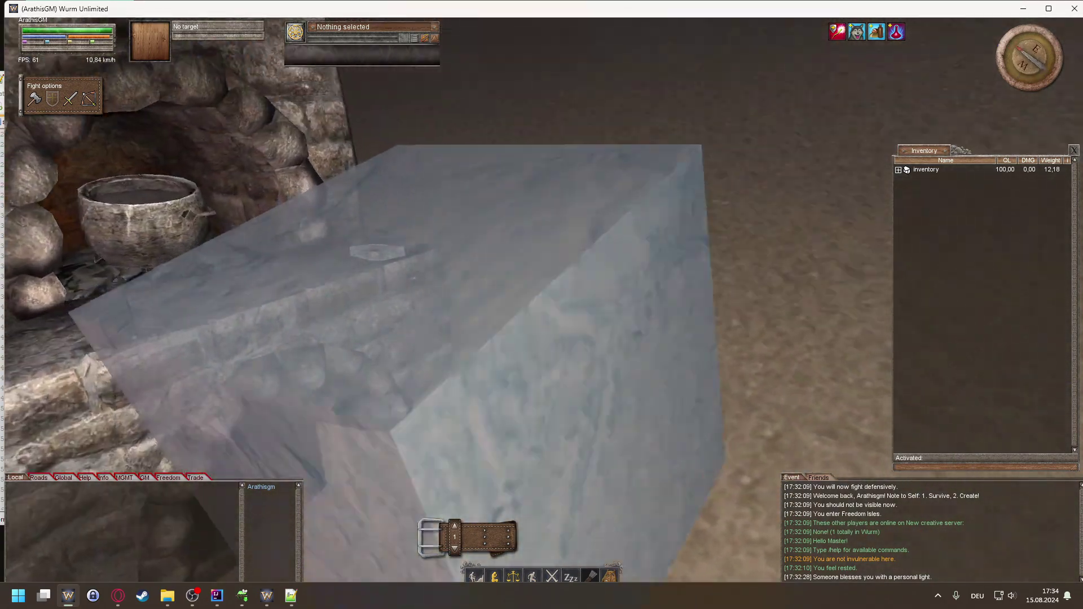
key(d)
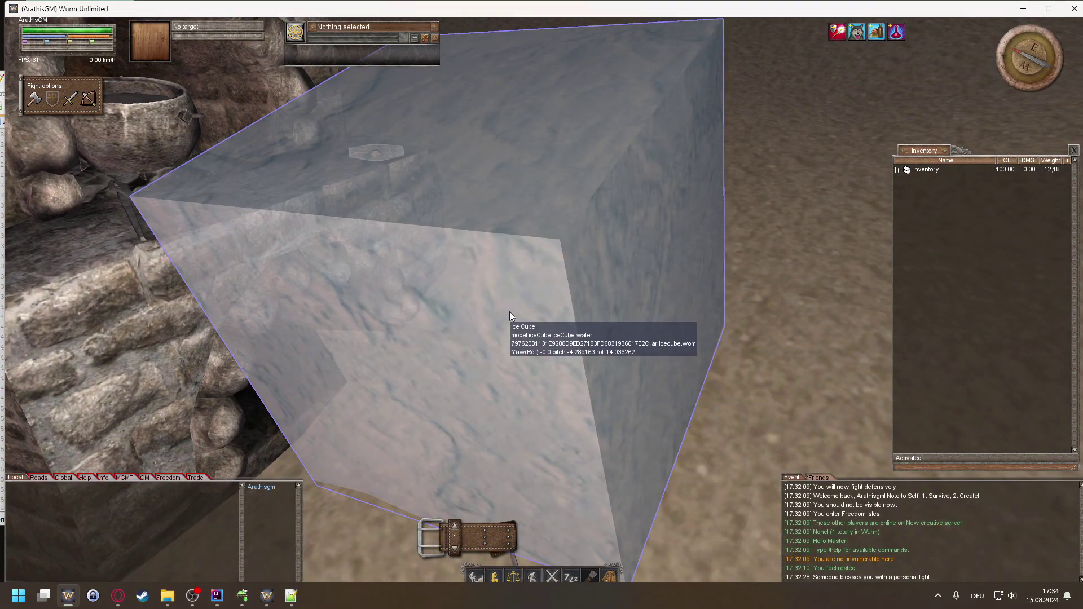
drag(517, 324, 499, 273)
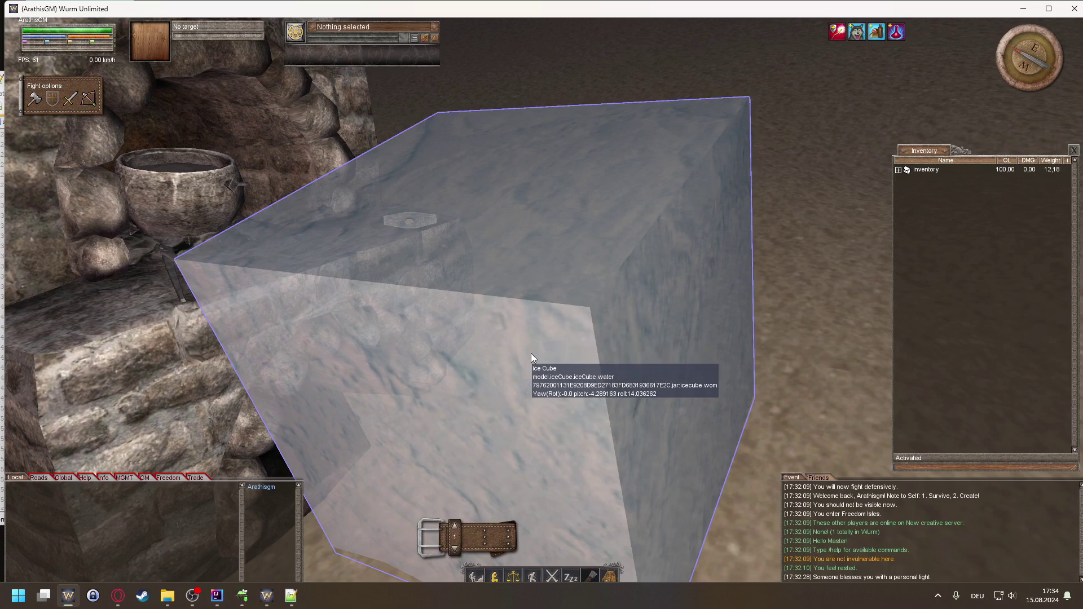
mouse_move(516, 342)
mouse_down()
mouse_move(494, 389)
mouse_move(496, 364)
mouse_move(406, 319)
mouse_move(440, 307)
mouse_move(513, 336)
mouse_up()
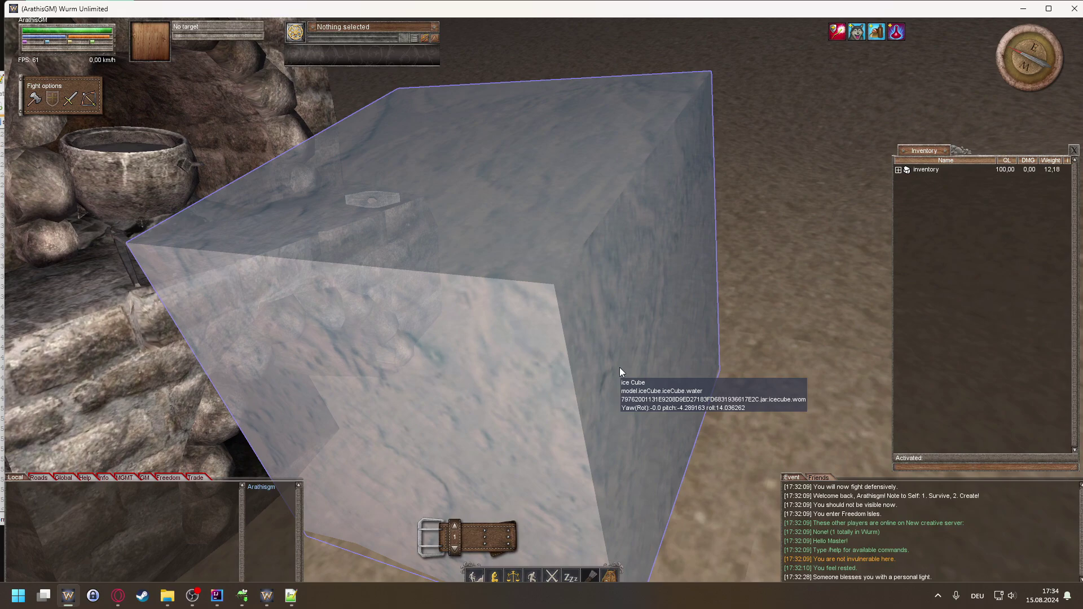
drag(593, 311, 538, 275)
Expand the inventory's item list and inspect the Ice Cube again up close, from above and from its sides.
click(897, 170)
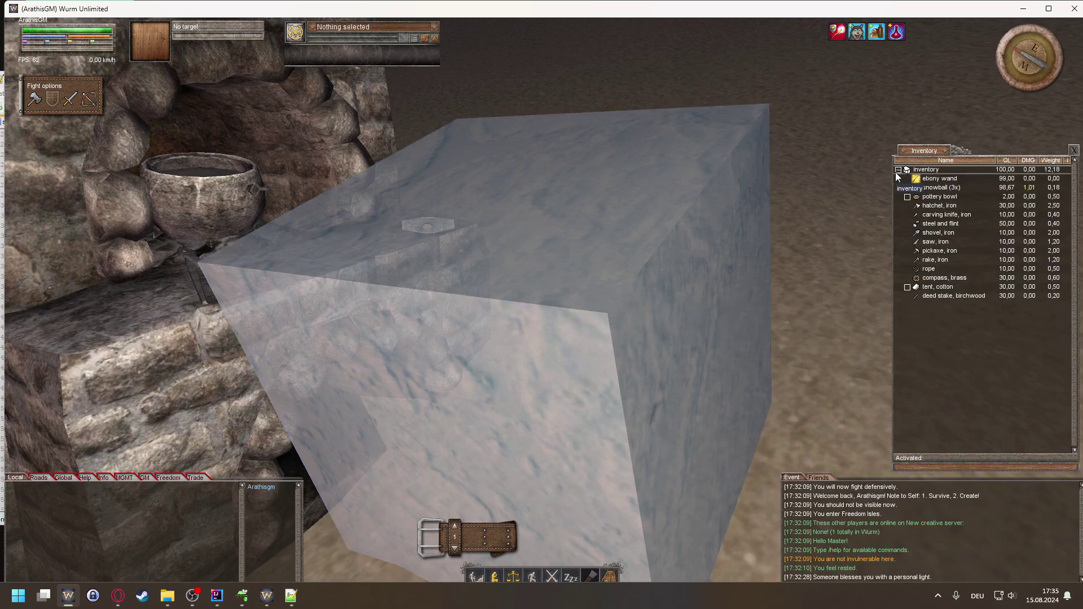
drag(506, 387, 563, 315)
key(w)
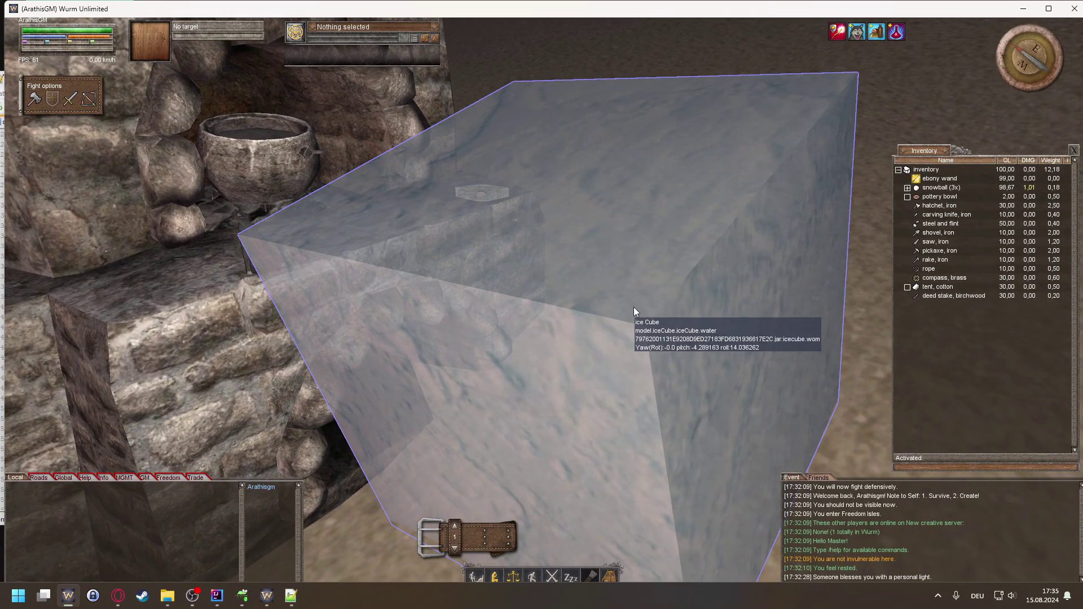
drag(533, 295, 578, 283)
key(w)
key(s)
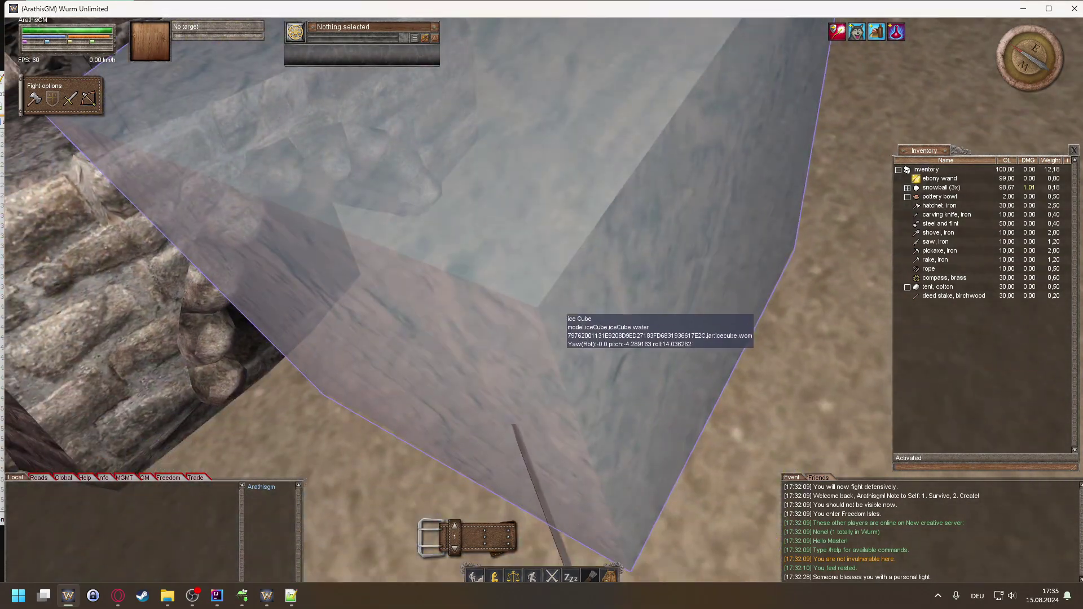
key(w)
key(w)
key(a)
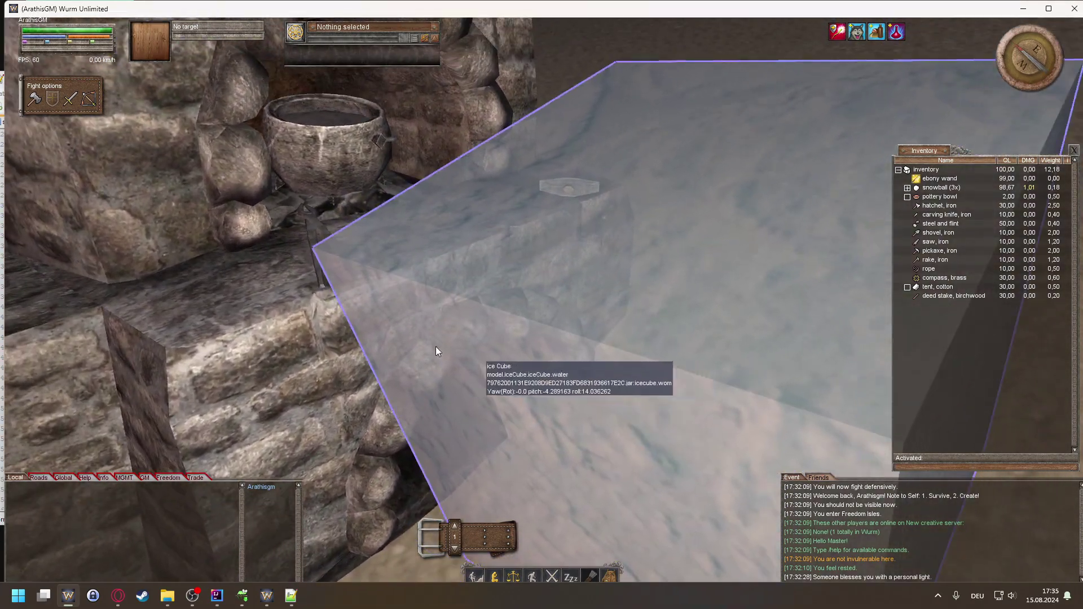
key(d)
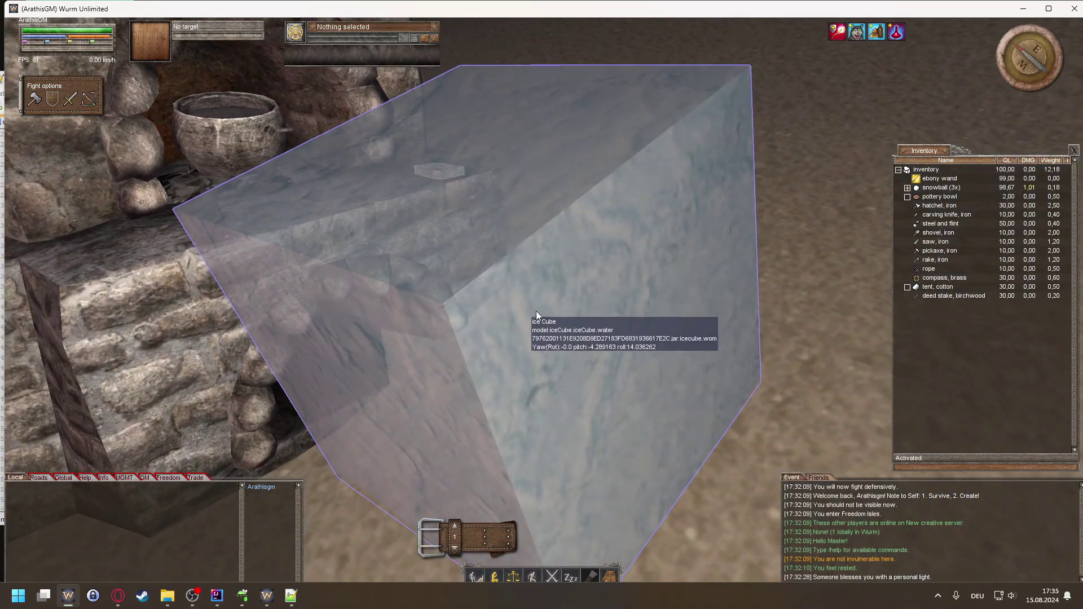
key(a)
drag(535, 313, 567, 329)
key(w)
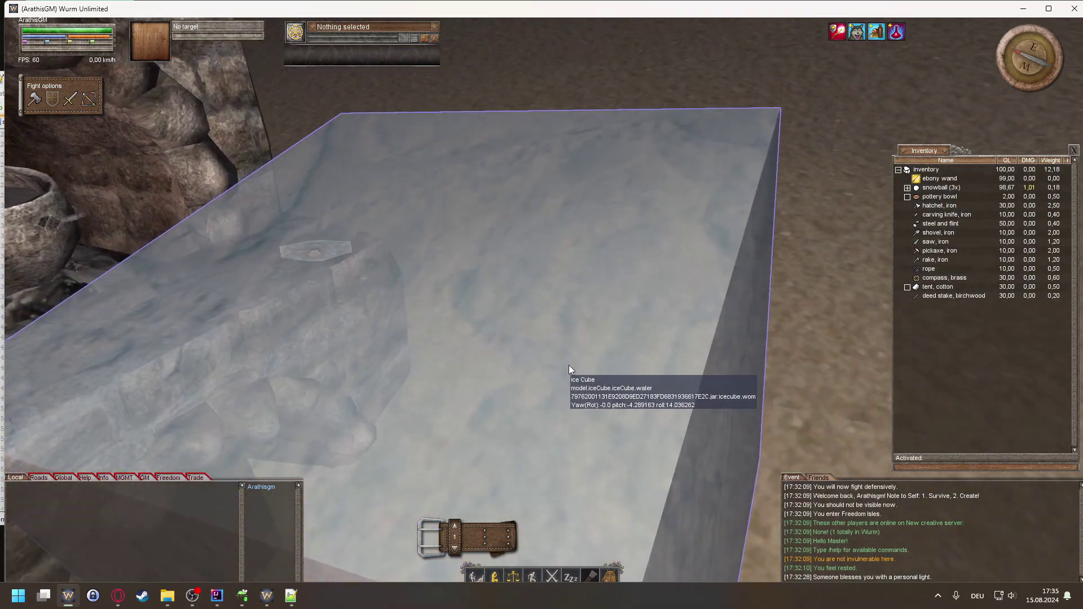